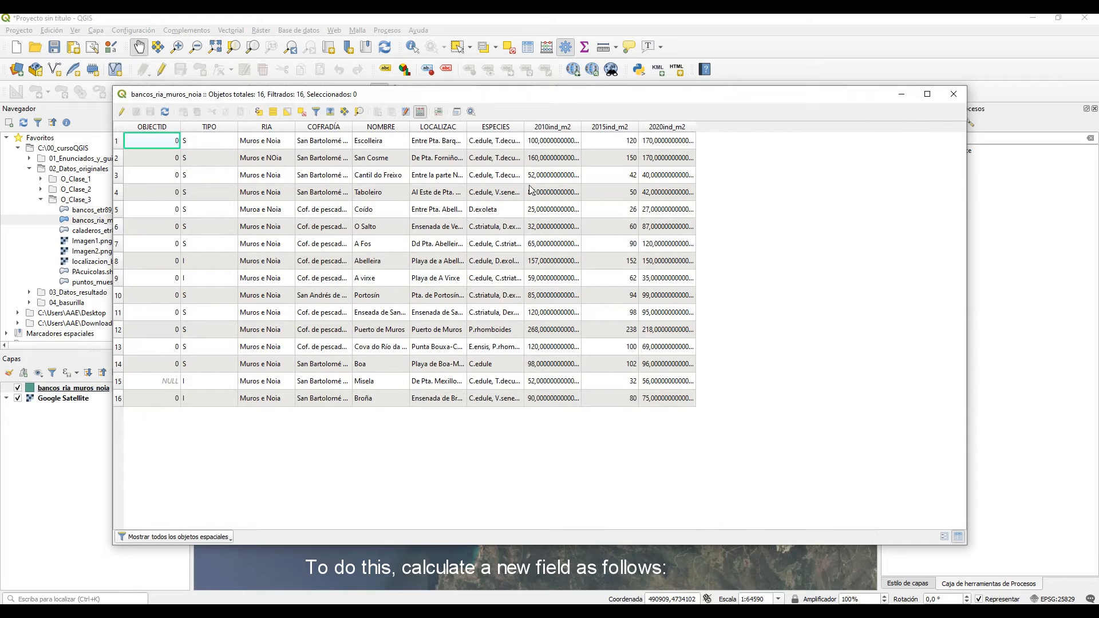
# Set up a new output field named evolucion with the type Texto (cadena).
pyautogui.click(433, 183)
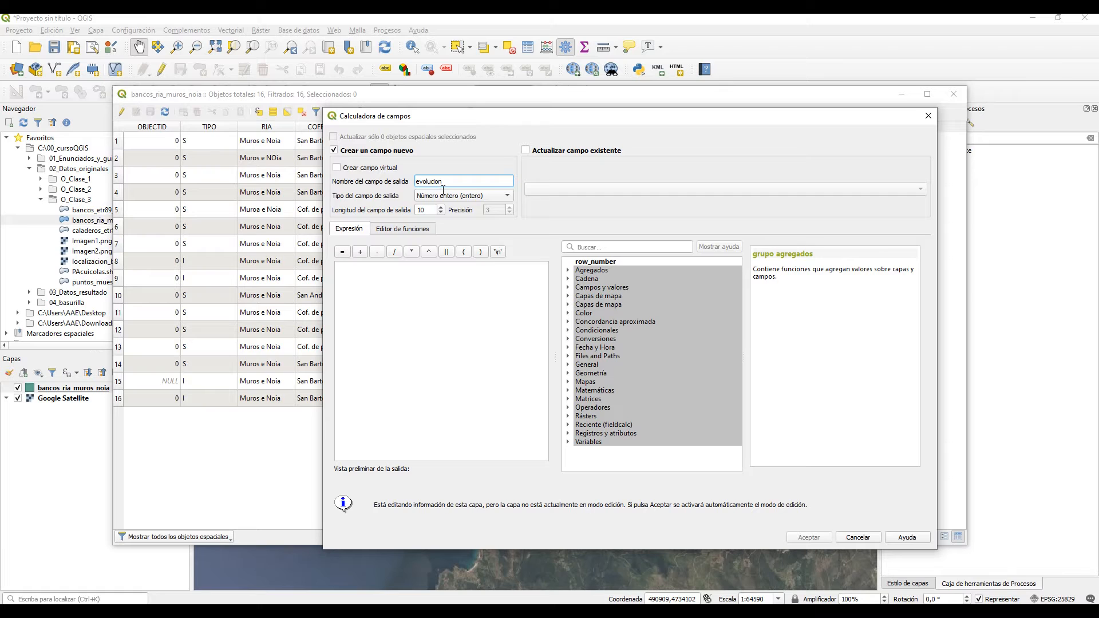
pyautogui.click(444, 195)
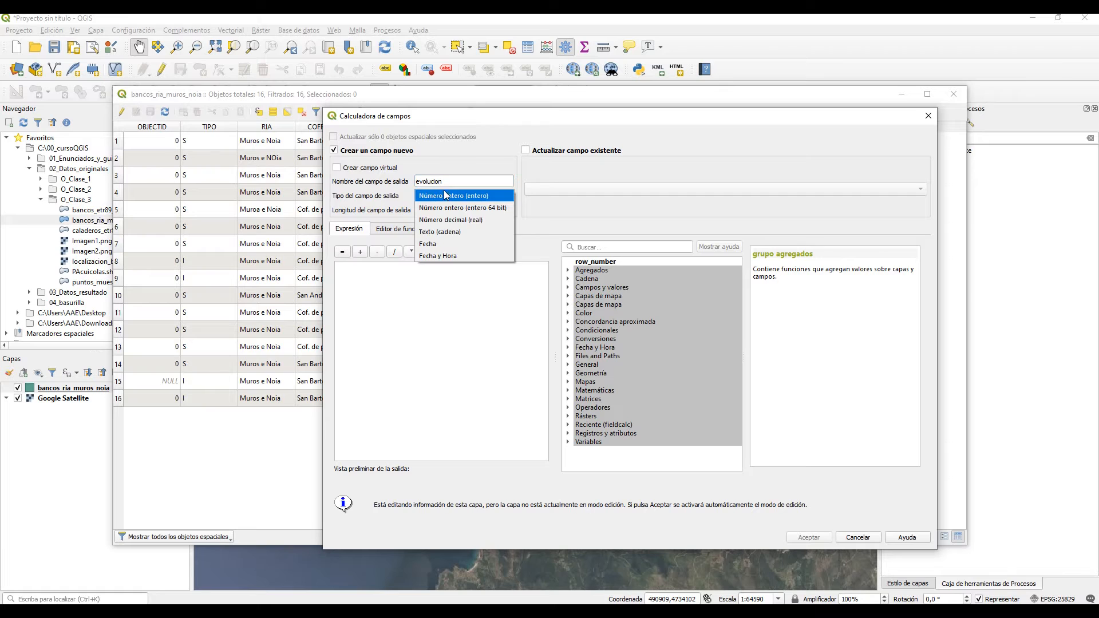
pyautogui.click(452, 232)
pyautogui.click(399, 281)
pyautogui.write('When')
pyautogui.press('BackSpace')
pyautogui.press('BackSpace')
pyautogui.press('BackSpace')
pyautogui.press('BackSpace')
# Begin the field expression with case, followed by when on a new line.
pyautogui.write('case')
pyautogui.press('Return')
pyautogui.write('se w')
pyautogui.write('hen')
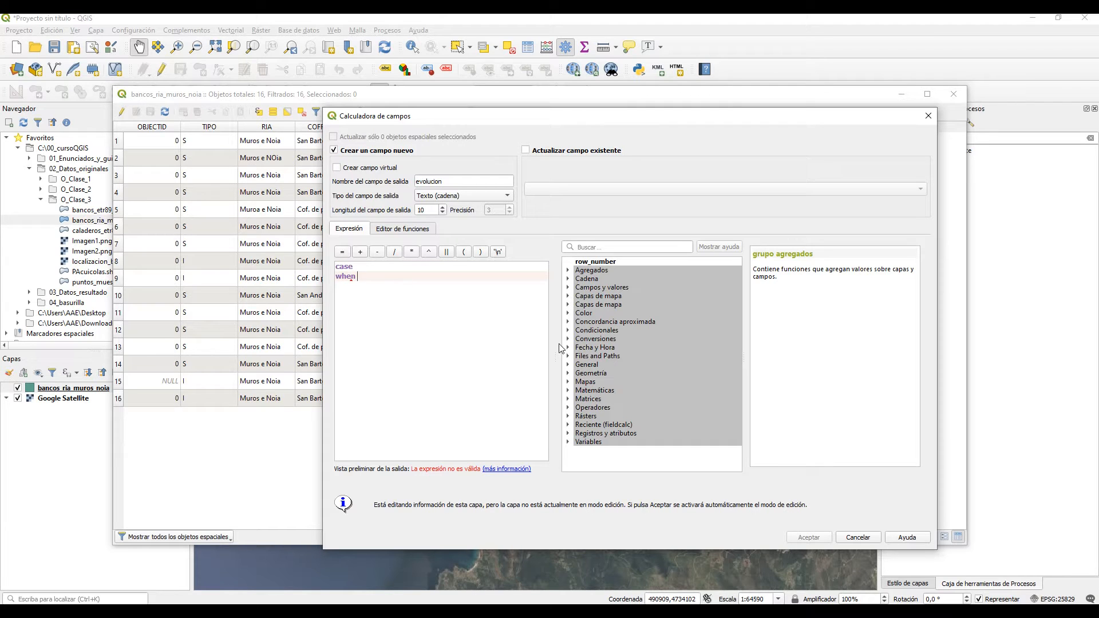
# Complete the first condition of the expression as "2020ind_m2" > "2010ind_m2" then 'aumenta'.
pyautogui.doubleClick(606, 287)
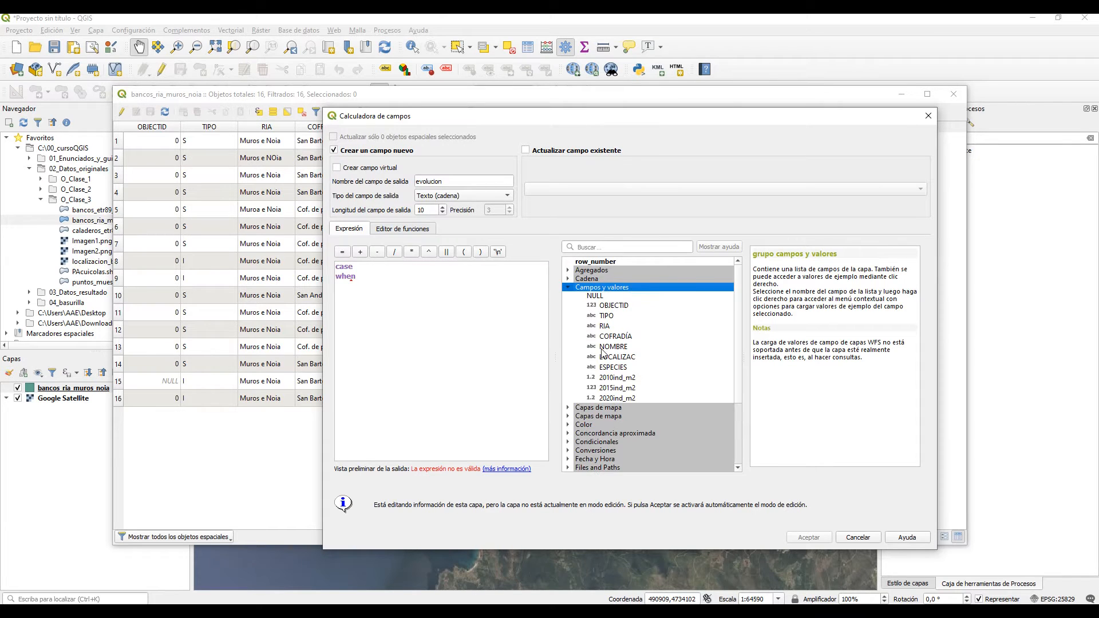
pyautogui.scroll(-1, 602, 352)
pyautogui.doubleClick(611, 373)
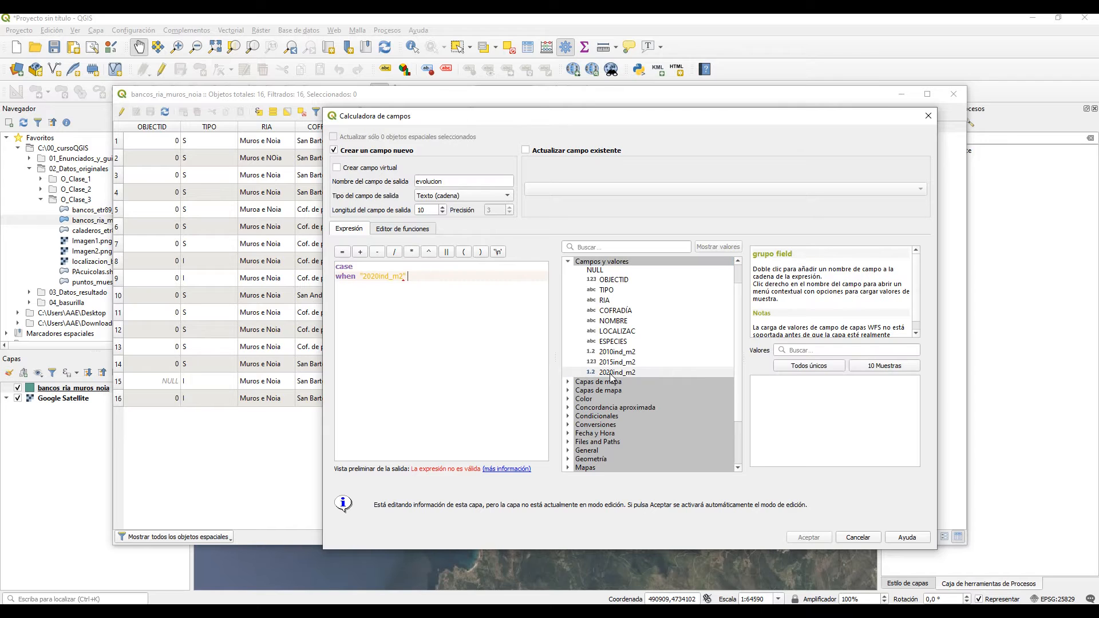
pyautogui.write('>')
pyautogui.doubleClick(629, 353)
pyautogui.write('then')
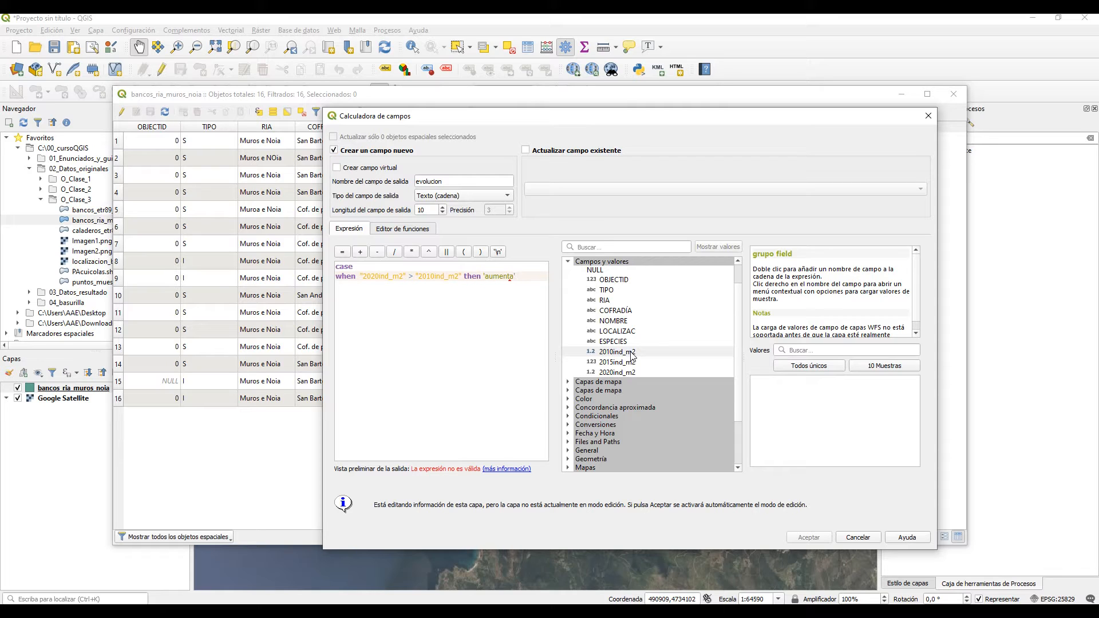
pyautogui.write("'aumenta'")
# Add a second line to the expression: when "2020ind_m2" < "2010ind_m2" then 'disminuye'.
pyautogui.press('Return')
pyautogui.write('when')
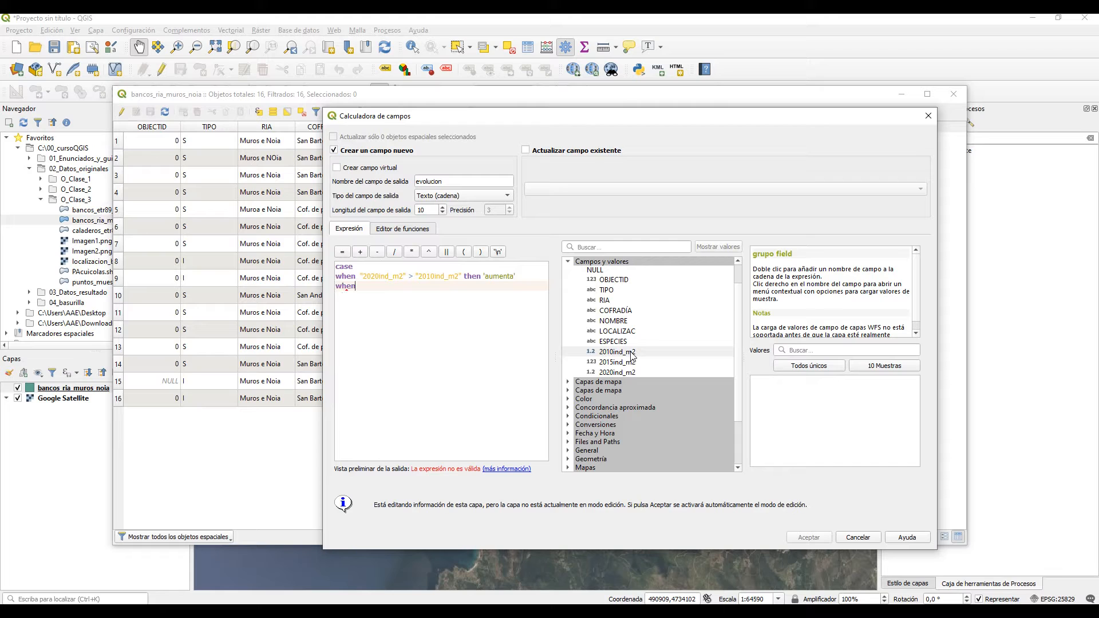
pyautogui.doubleClick(614, 373)
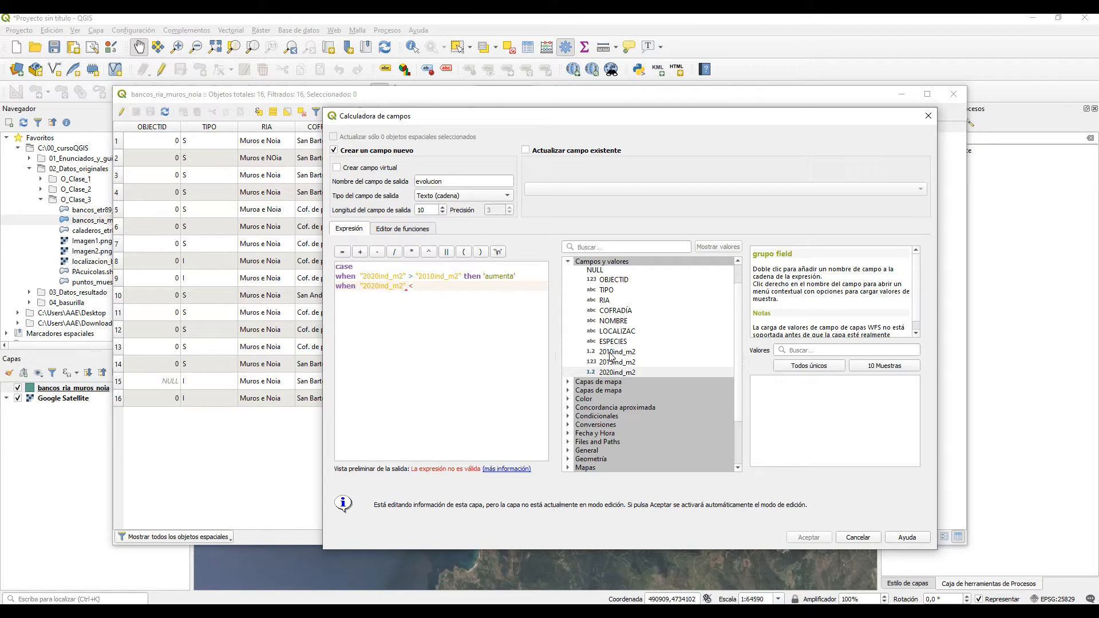
pyautogui.doubleClick(613, 353)
pyautogui.write('then')
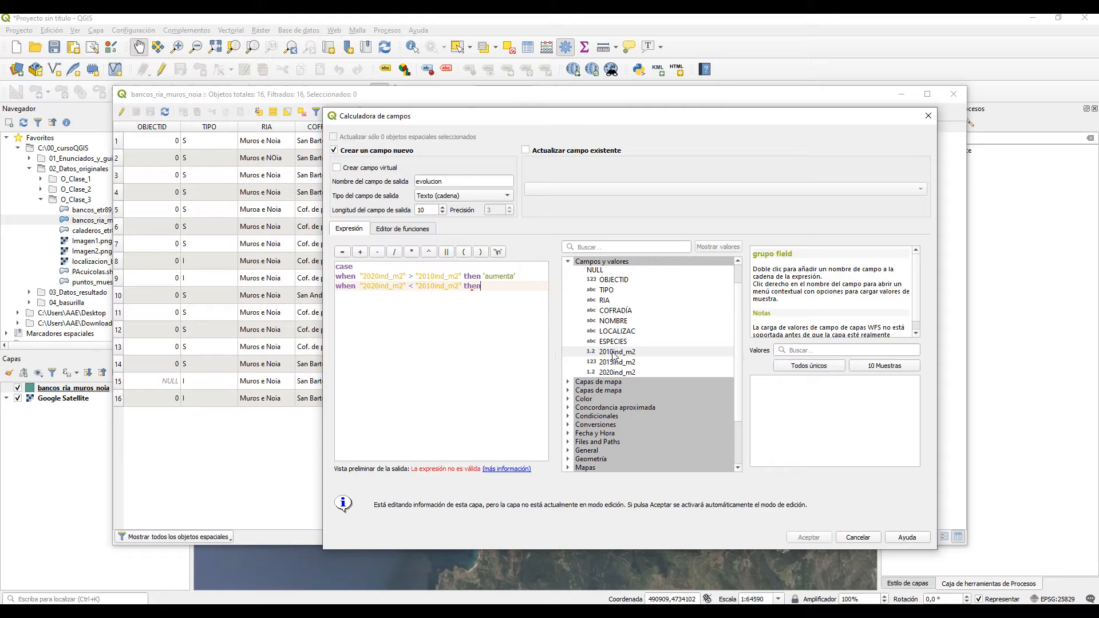
pyautogui.write(" 'disminuye'")
# Add a third line to the expression: when "2020ind_m2" = "2010ind_m2" then 'estable'.
pyautogui.press('Return')
pyautogui.write('when')
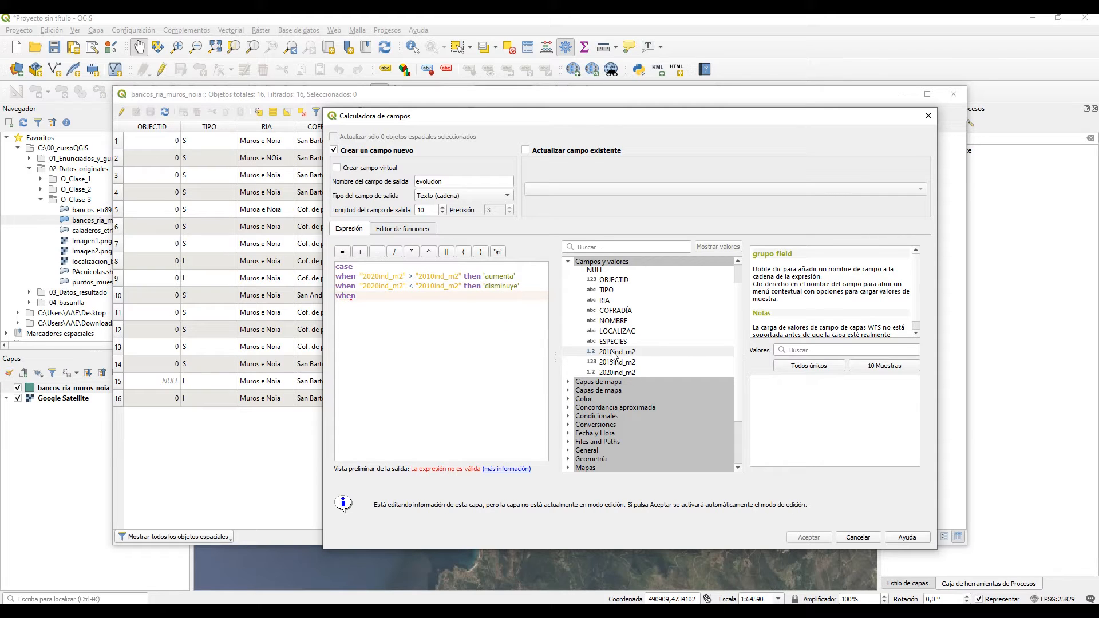
pyautogui.doubleClick(616, 372)
pyautogui.click(343, 252)
pyautogui.doubleClick(614, 352)
pyautogui.write("then 'estable'")
# Close the case expression with end and run the calculation to create the evolucion field.
pyautogui.press('Return')
pyautogui.write('end')
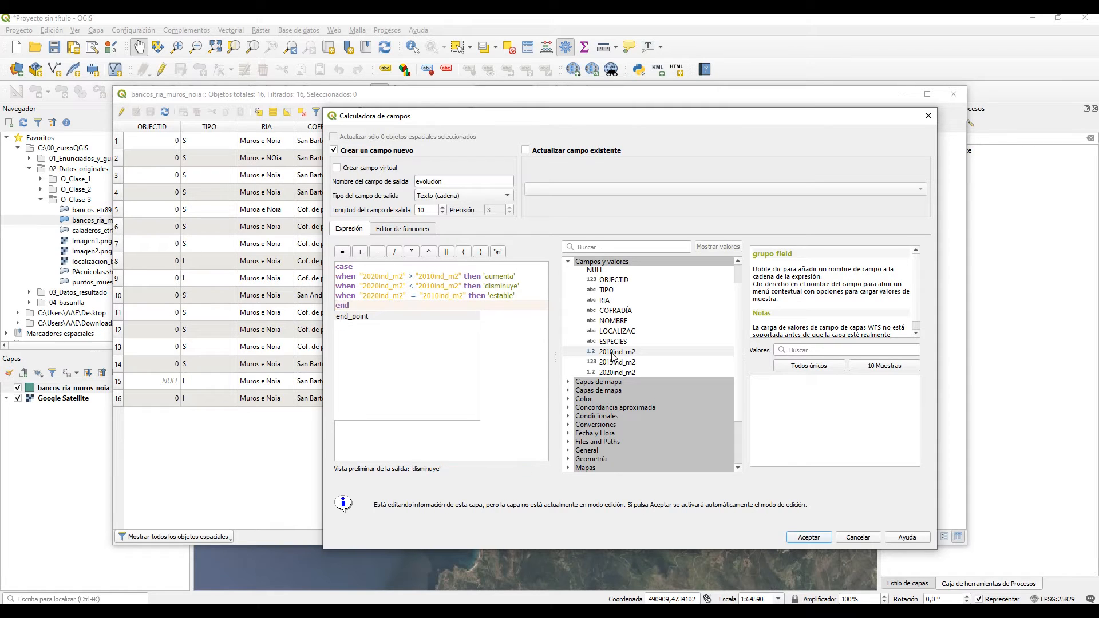
pyautogui.press('Return')
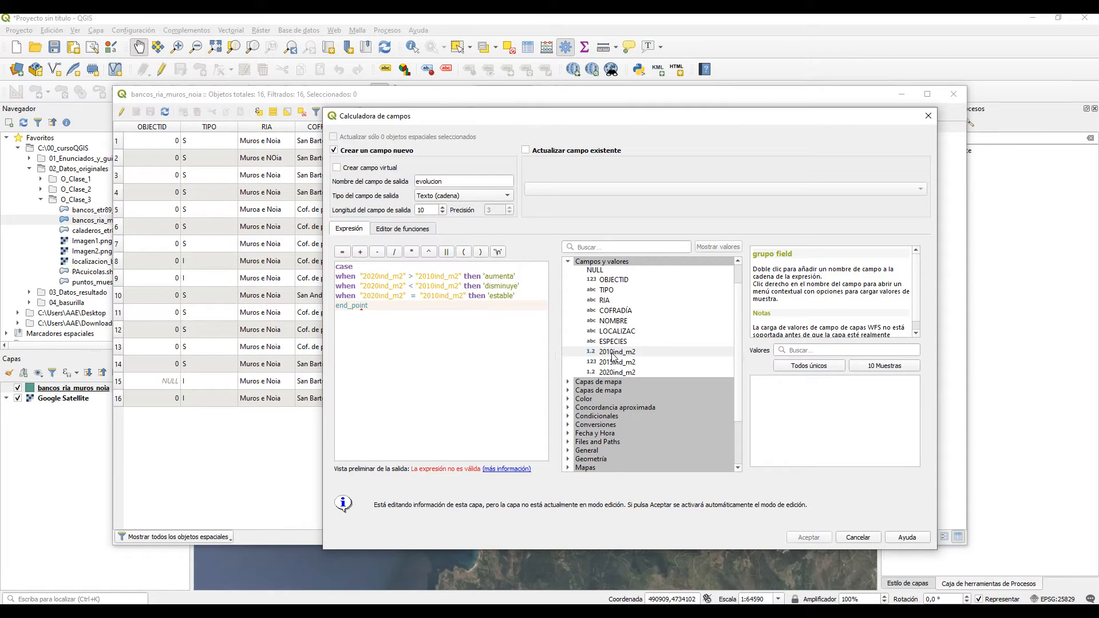
pyautogui.press('BackSpace')
pyautogui.press('Return')
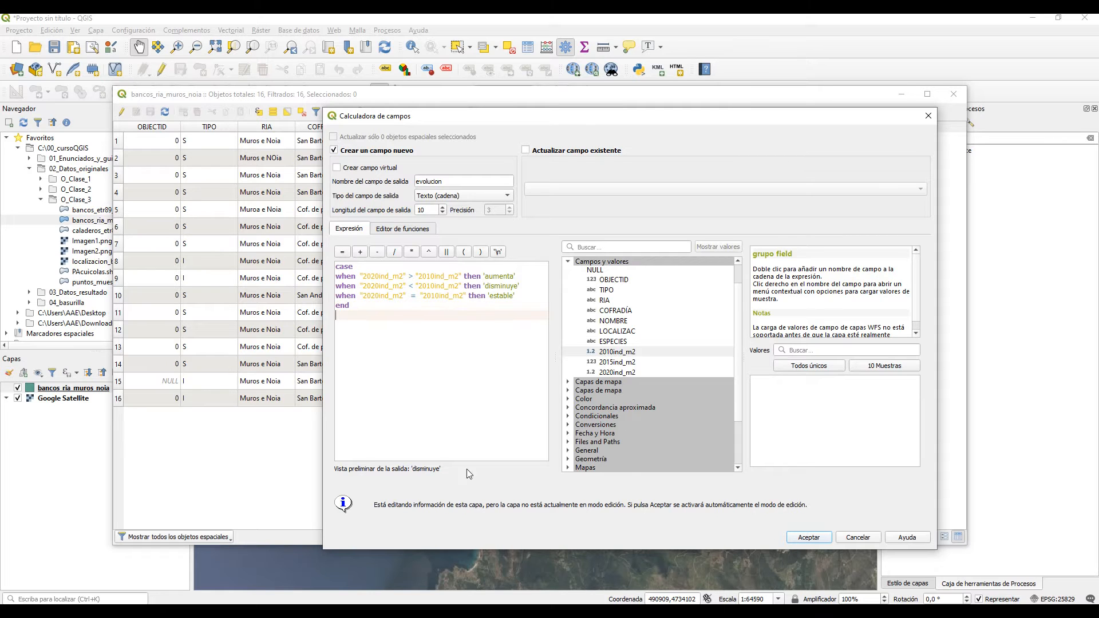
pyautogui.click(809, 538)
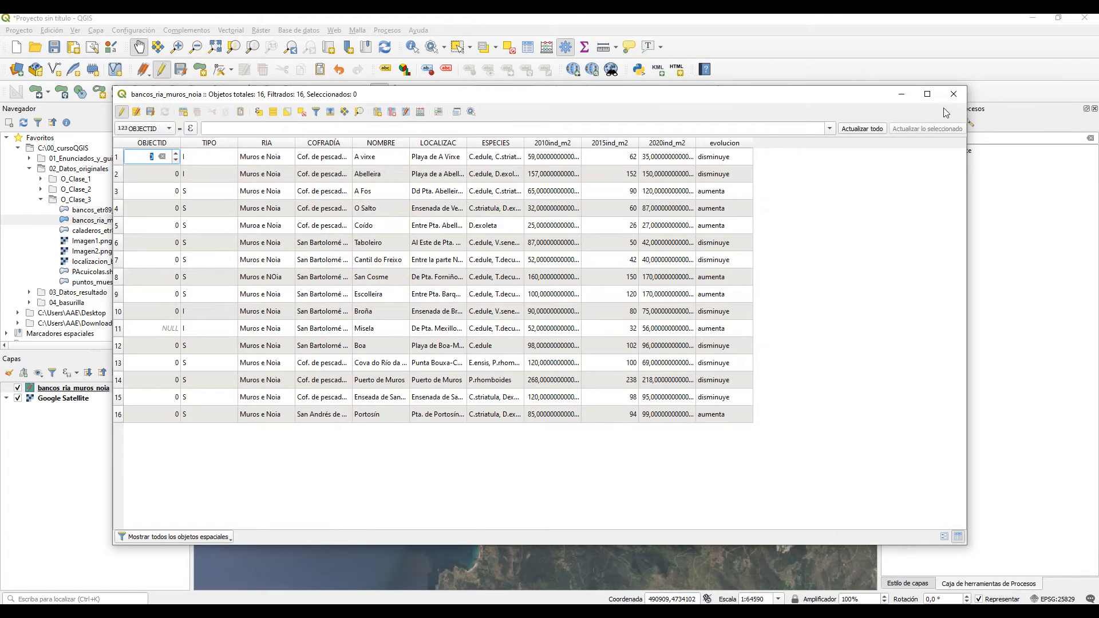
# Close the attribute table and style bancos_ria_muros_noia as Categorizado by the evolucion field, classifying its values.
pyautogui.click(953, 93)
pyautogui.click(910, 583)
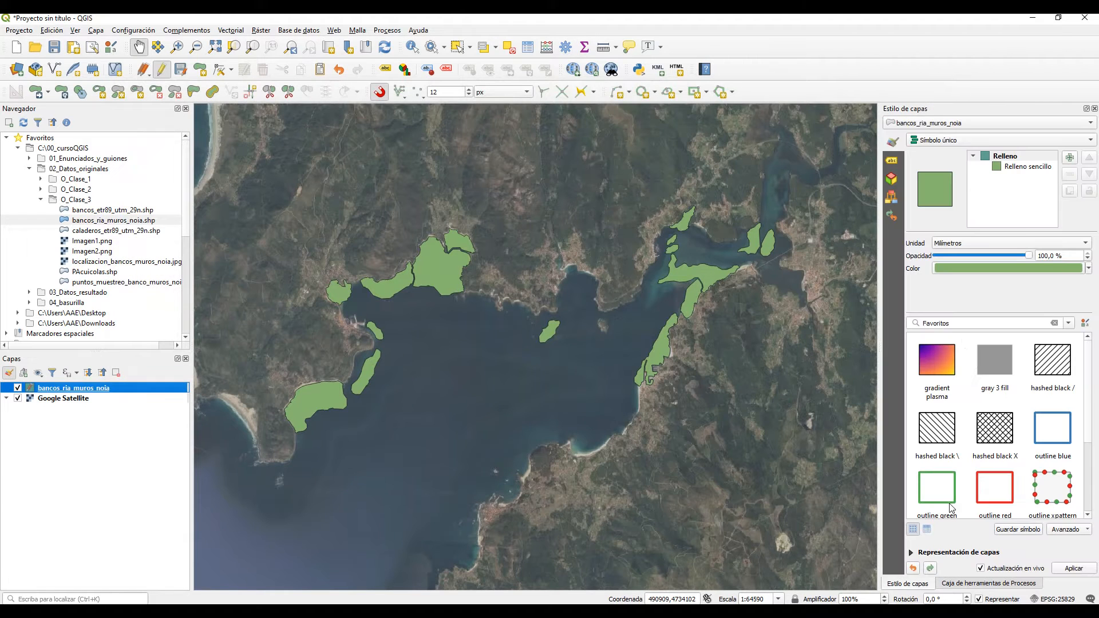
pyautogui.click(963, 142)
pyautogui.click(959, 152)
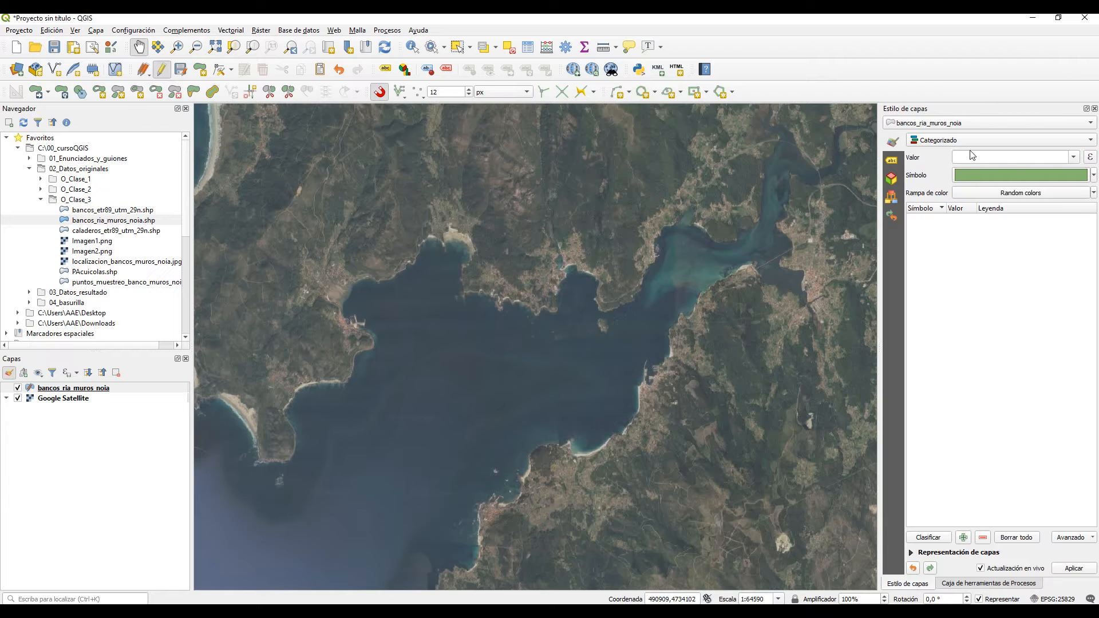
pyautogui.click(1066, 158)
pyautogui.scroll(-3, 995, 258)
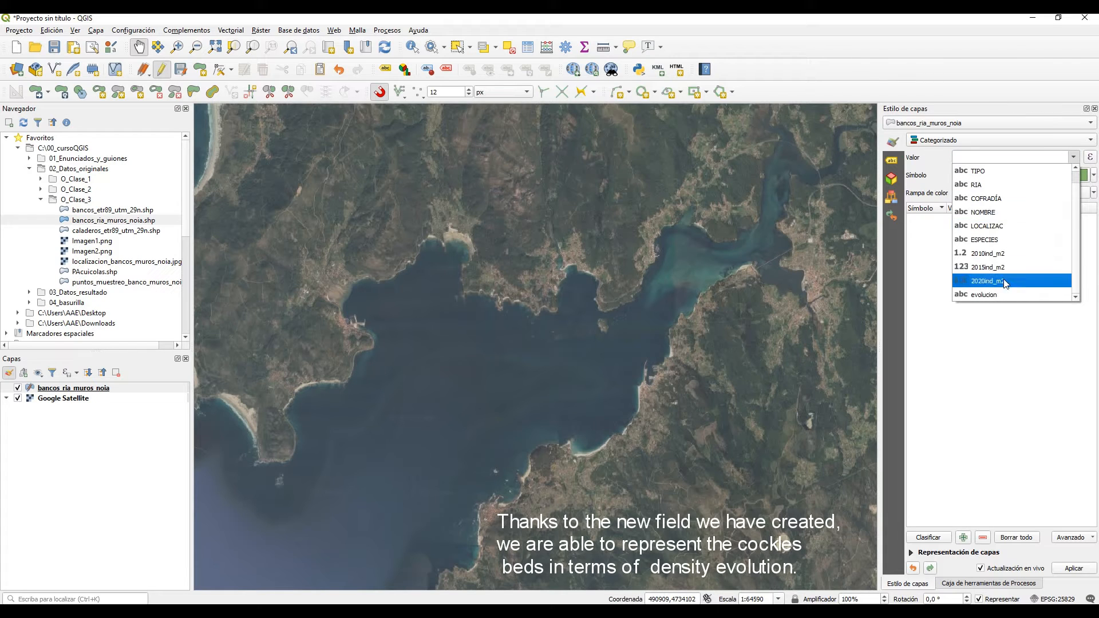
pyautogui.click(992, 295)
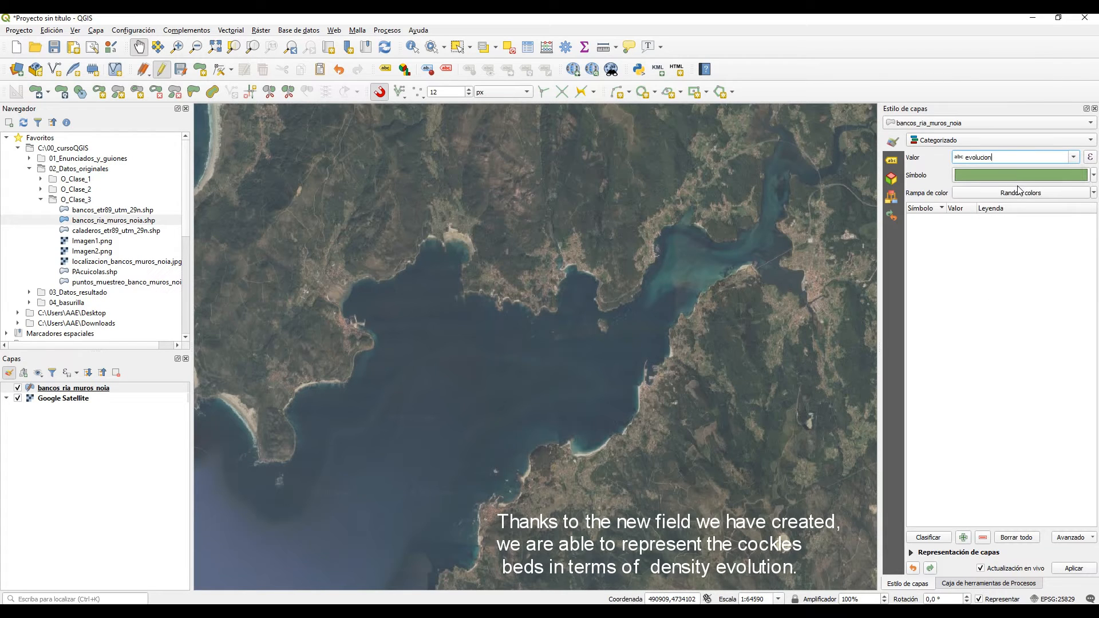
pyautogui.click(928, 538)
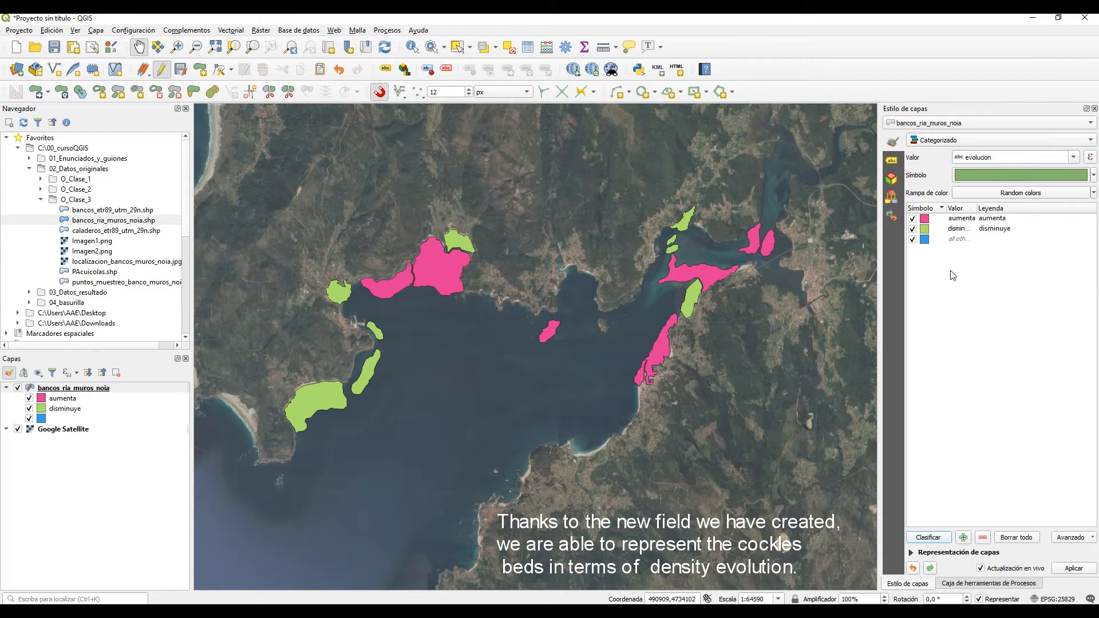
# Change the fill colour of the aumenta category to dark green (#2ea56a).
pyautogui.doubleClick(927, 218)
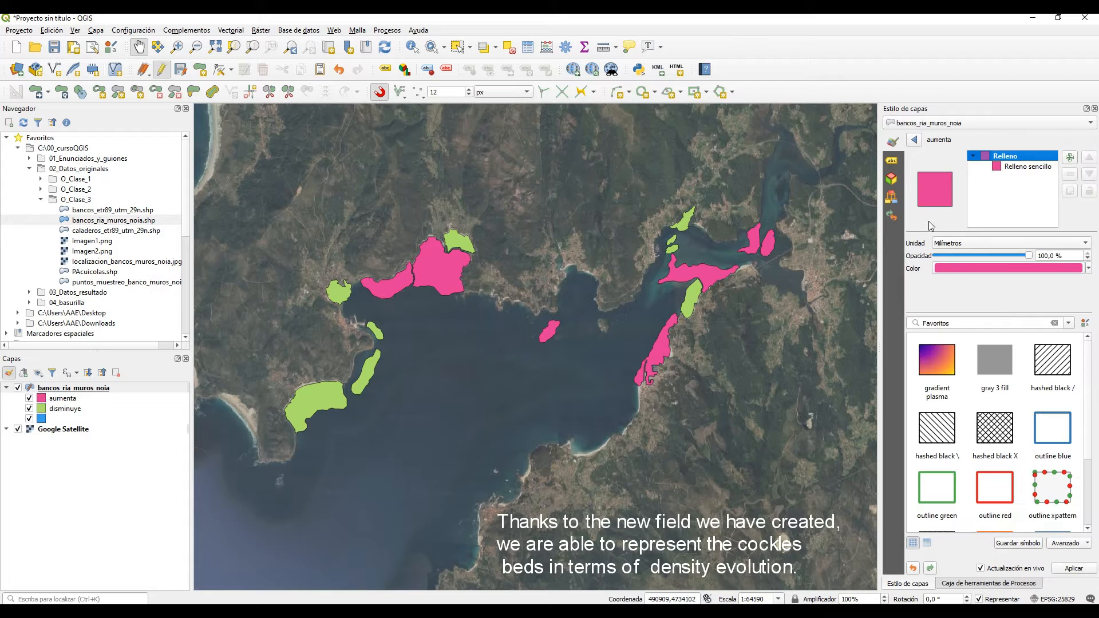
pyautogui.click(965, 269)
pyautogui.click(954, 207)
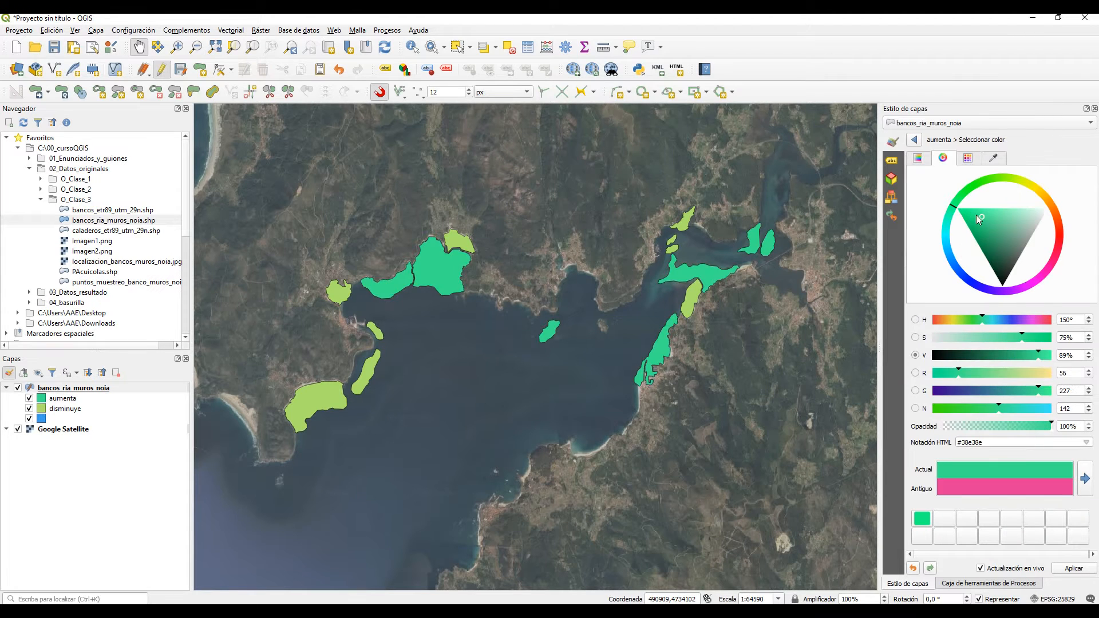
pyautogui.click(990, 238)
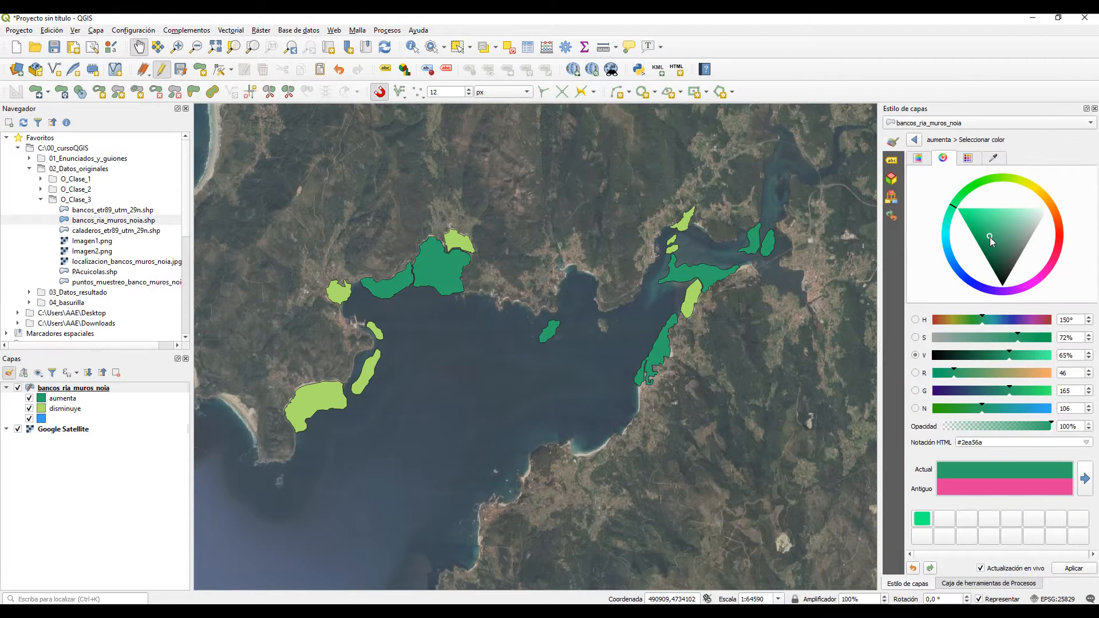
pyautogui.click(915, 141)
pyautogui.click(915, 141)
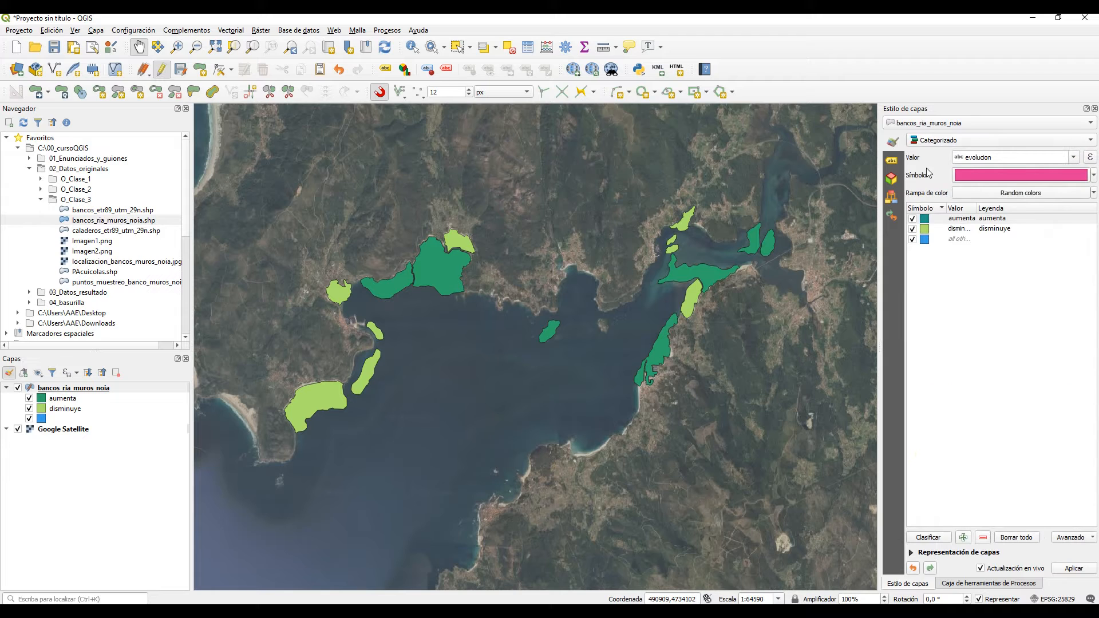
# Change the simple fill colour of the disminuye category to light red (#e06b6d).
pyautogui.click(951, 231)
pyautogui.click(972, 182)
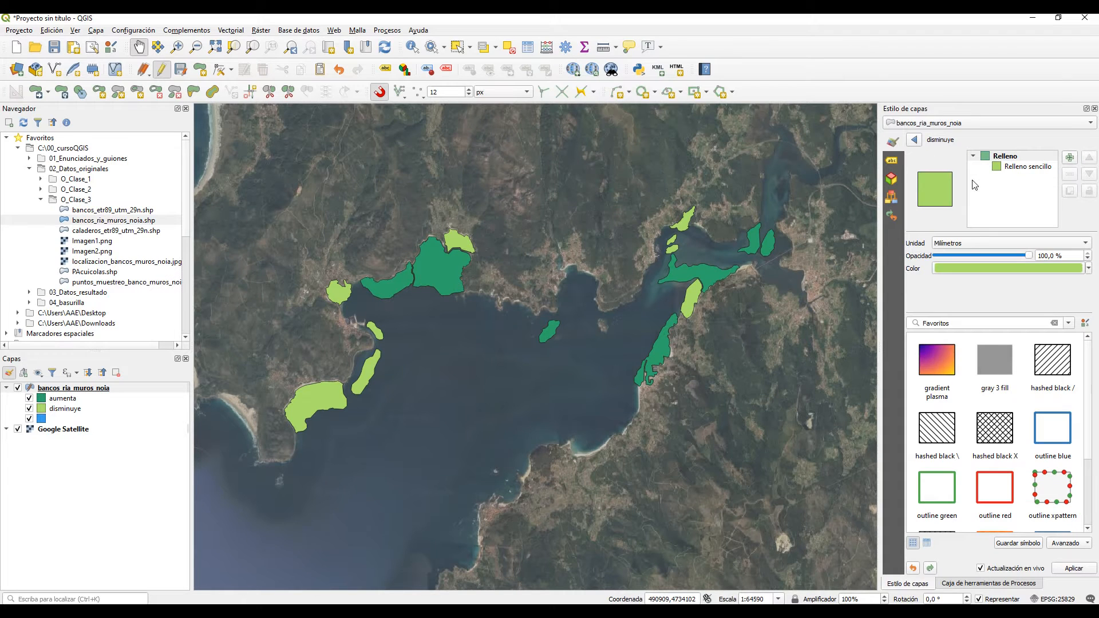
pyautogui.click(1018, 167)
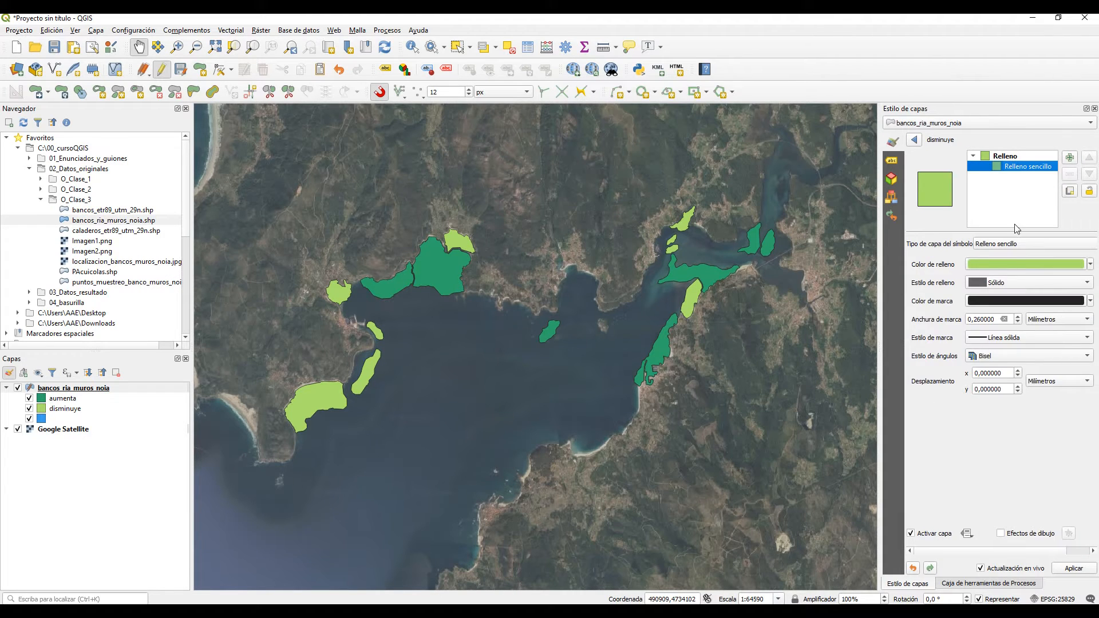
pyautogui.click(1009, 264)
pyautogui.click(1061, 235)
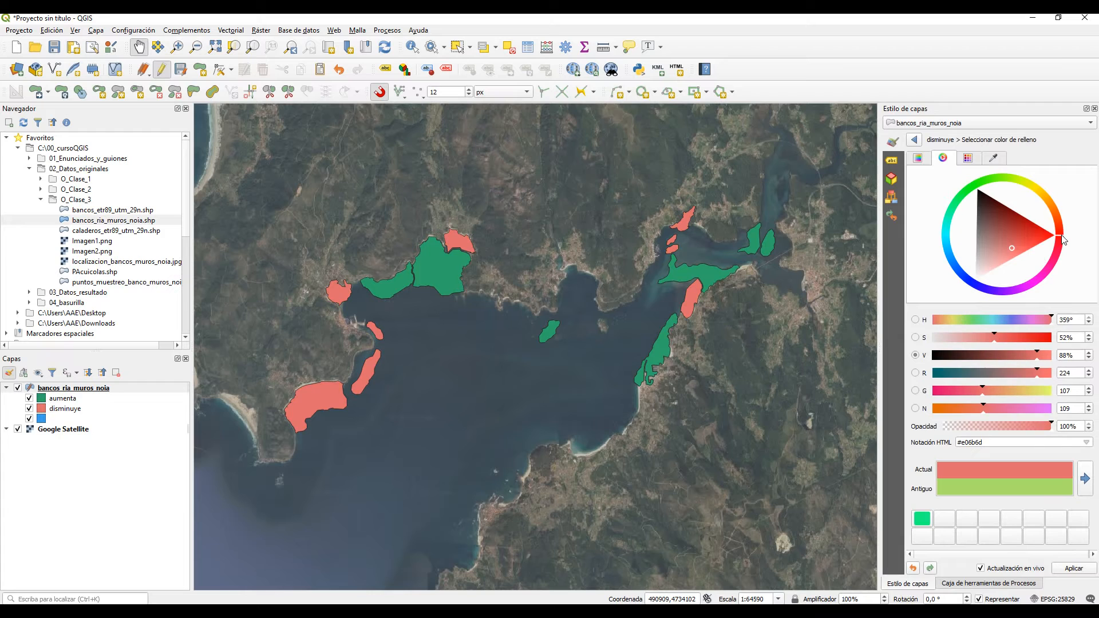
pyautogui.click(914, 140)
pyautogui.click(915, 141)
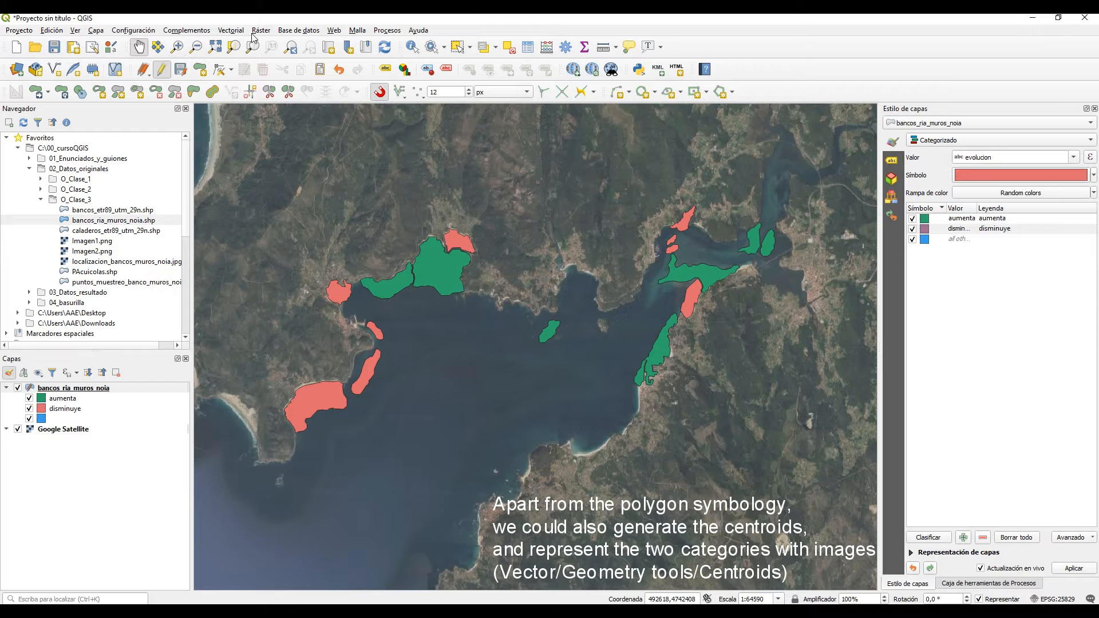
# Try to generate the centroids of bancos_ria_muros_noia, saving them as centroides_bancos_muros_noia.shp in the R_Clase_3 folder.
pyautogui.click(231, 29)
pyautogui.moveTo(265, 82)
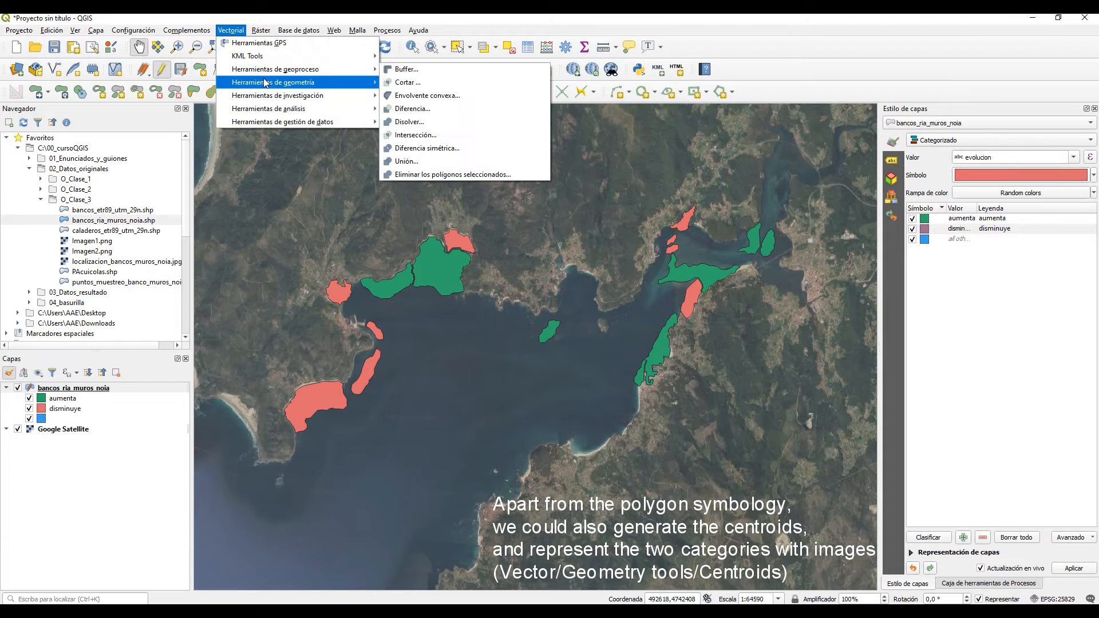
pyautogui.click(419, 82)
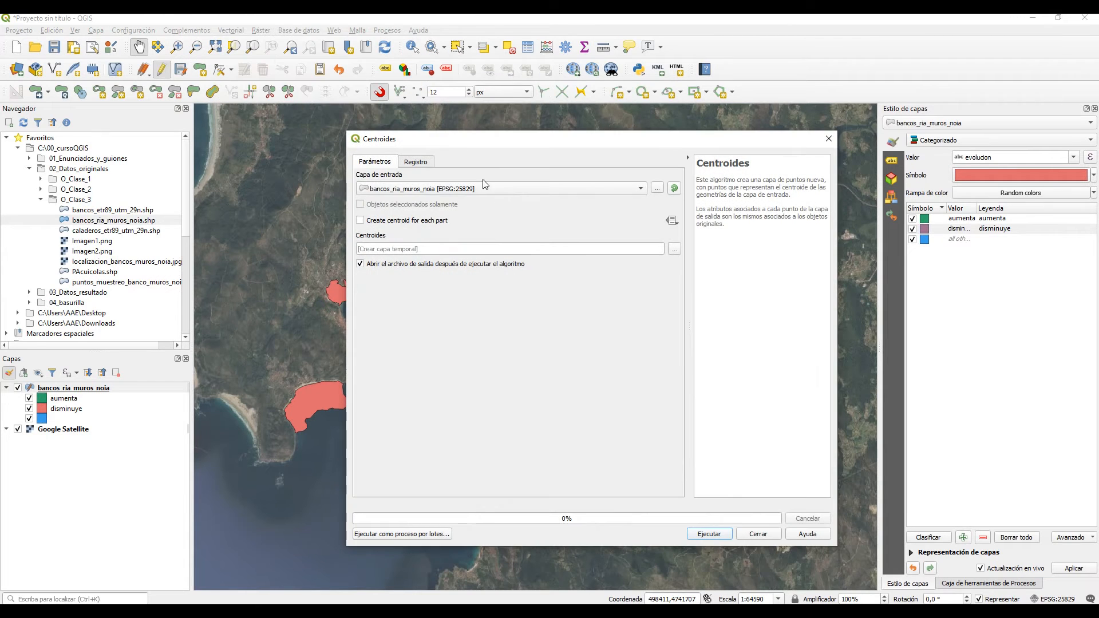
pyautogui.click(674, 248)
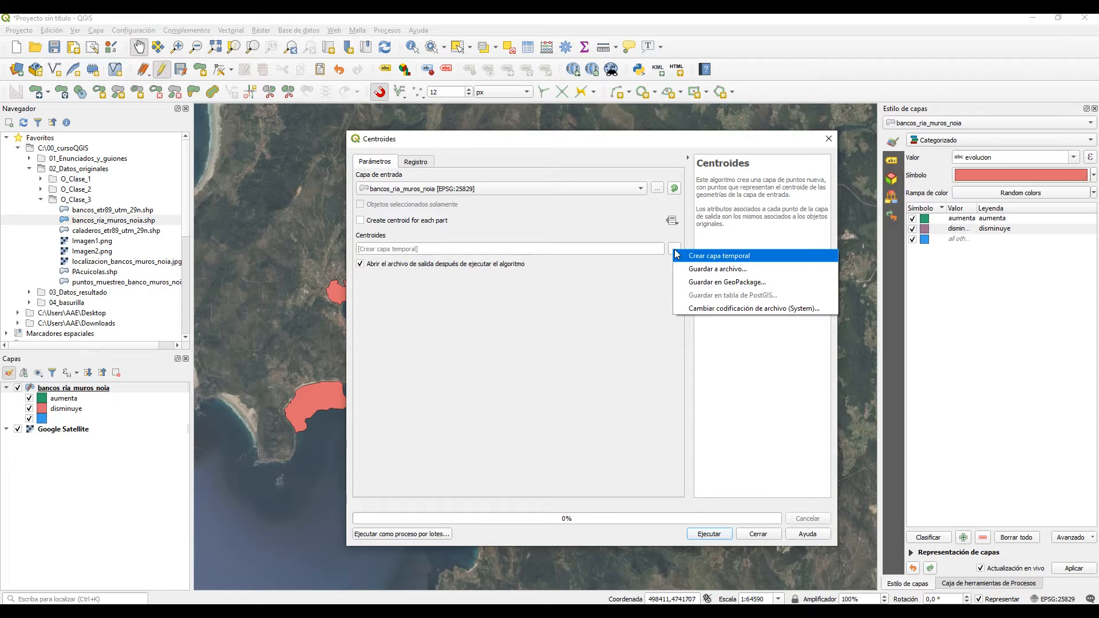
pyautogui.click(718, 268)
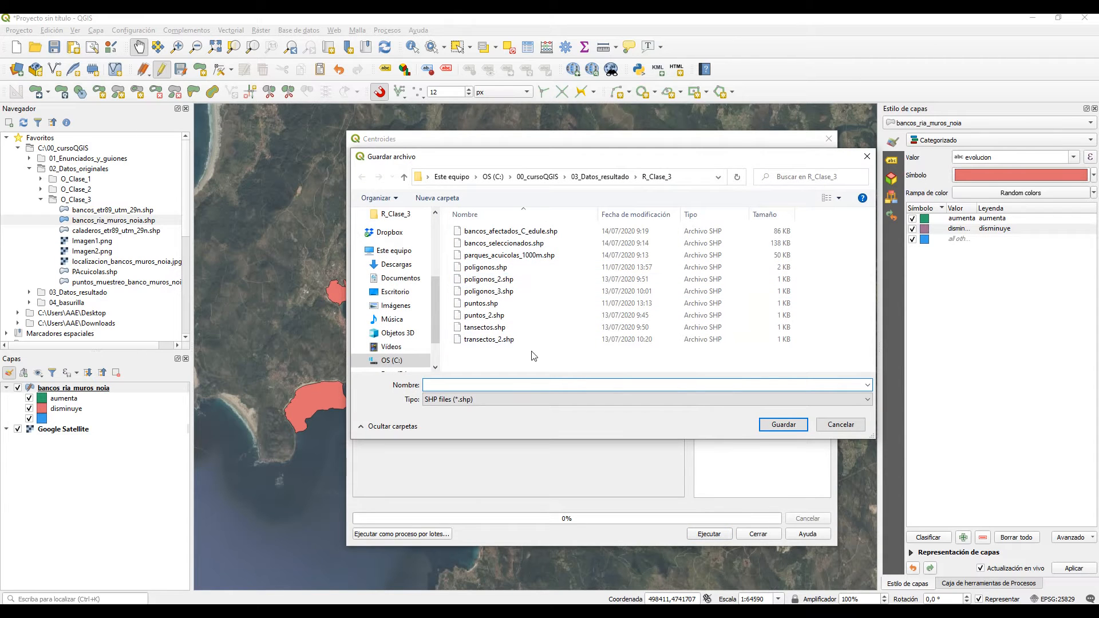
pyautogui.write('centroides_bancos_m')
pyautogui.press('Return')
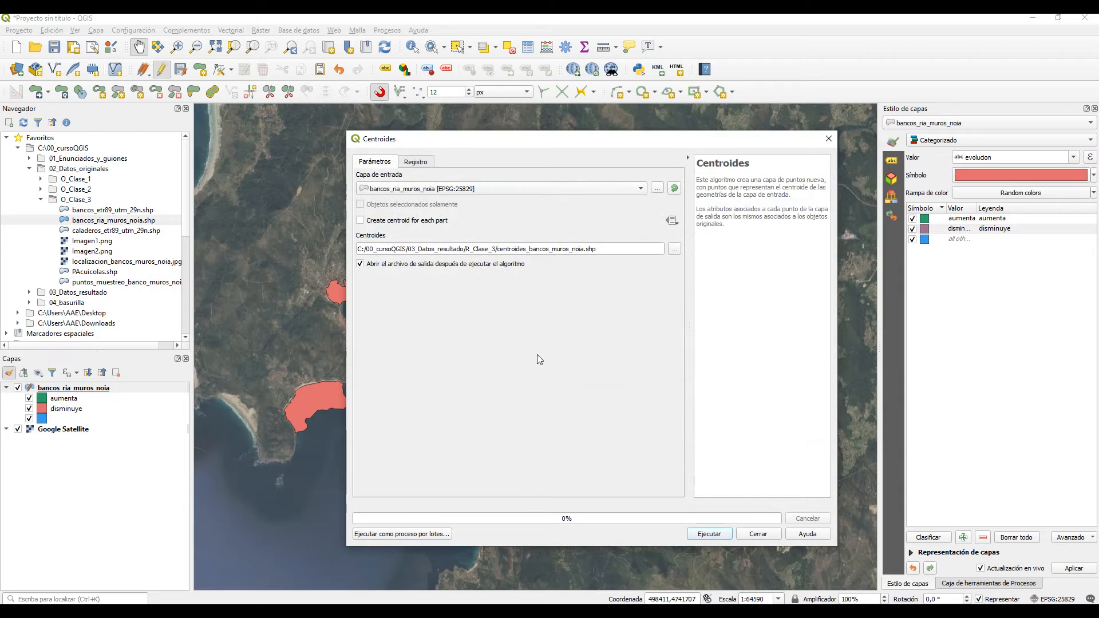
pyautogui.click(706, 532)
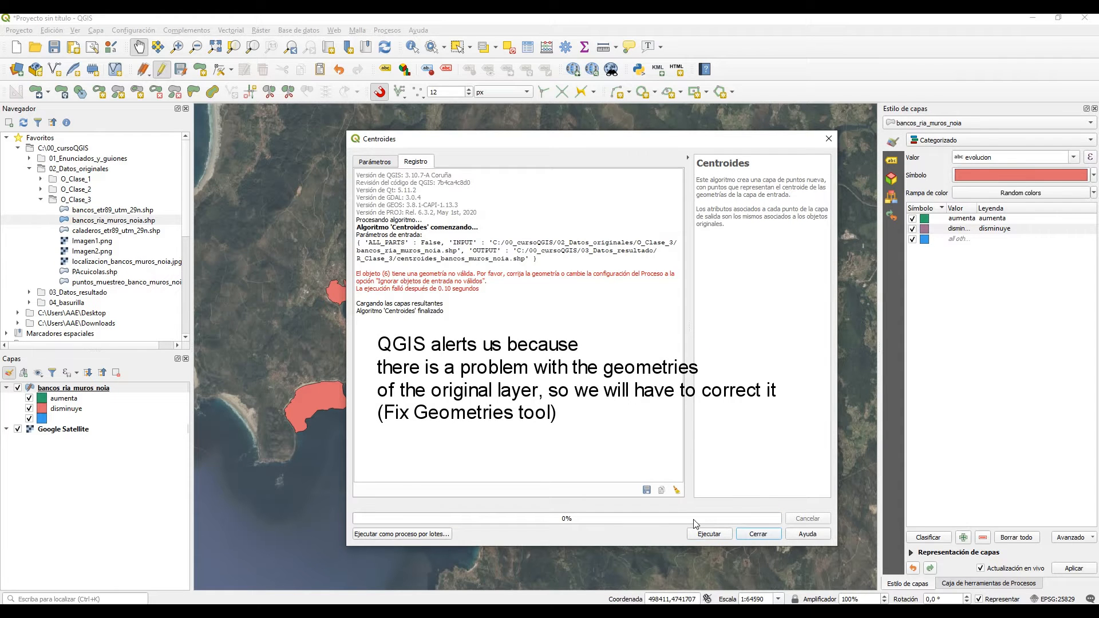
pyautogui.click(759, 536)
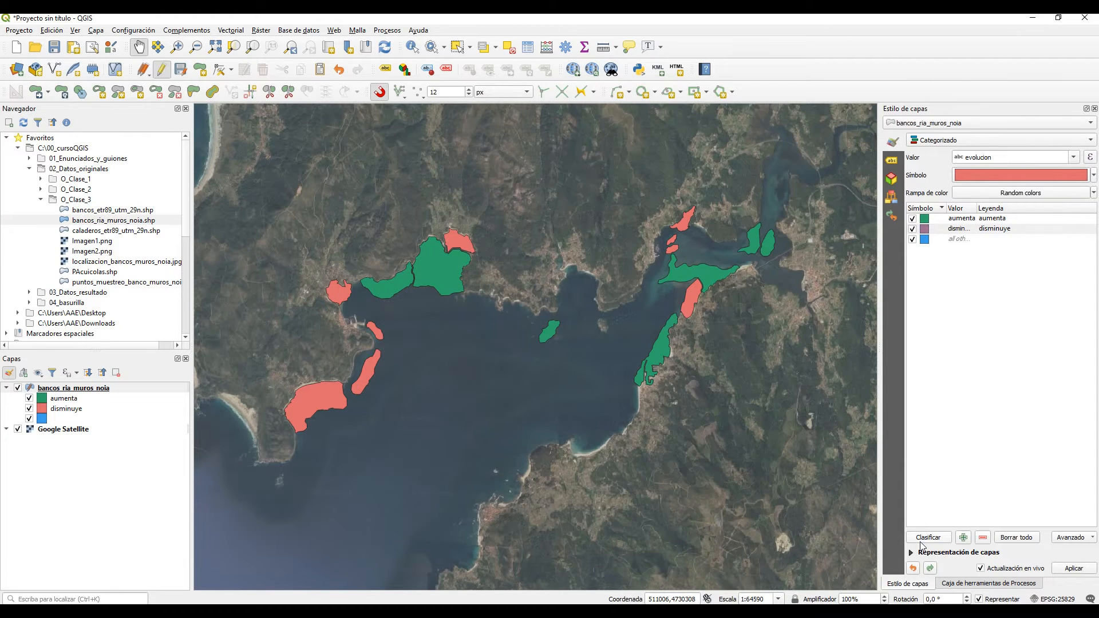
# Run Corregir geometrías on bancos_ria_muros_noia, saving the output as bancos_corregidos_muros_noia.shp in the R_Clase_3 folder.
pyautogui.click(971, 584)
pyautogui.moveTo(946, 138); pyautogui.dragTo(895, 137)
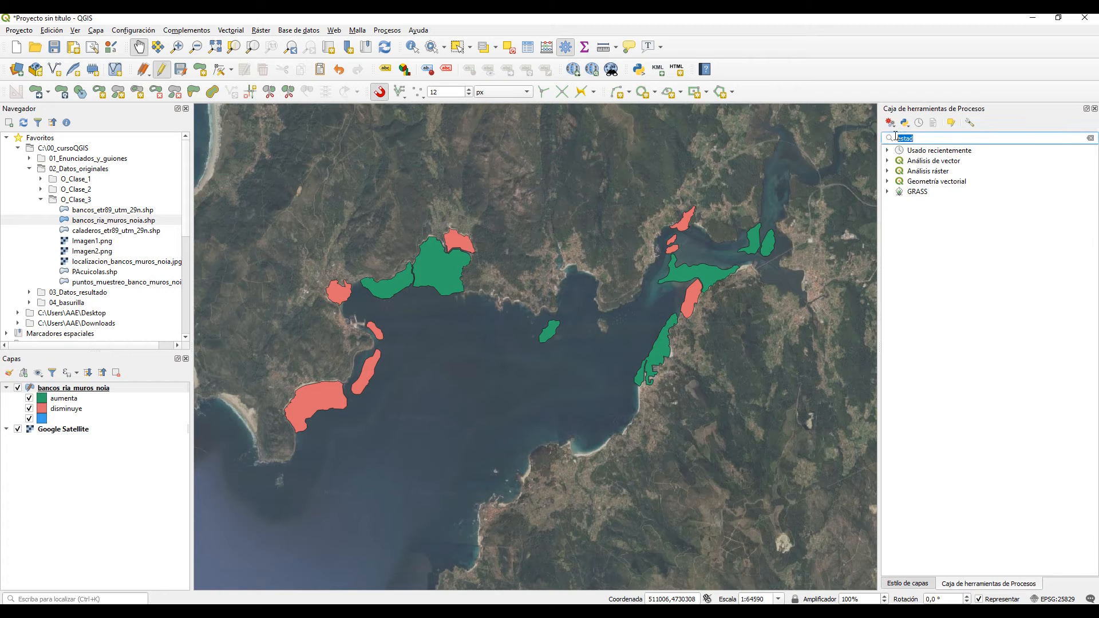
pyautogui.write('corre')
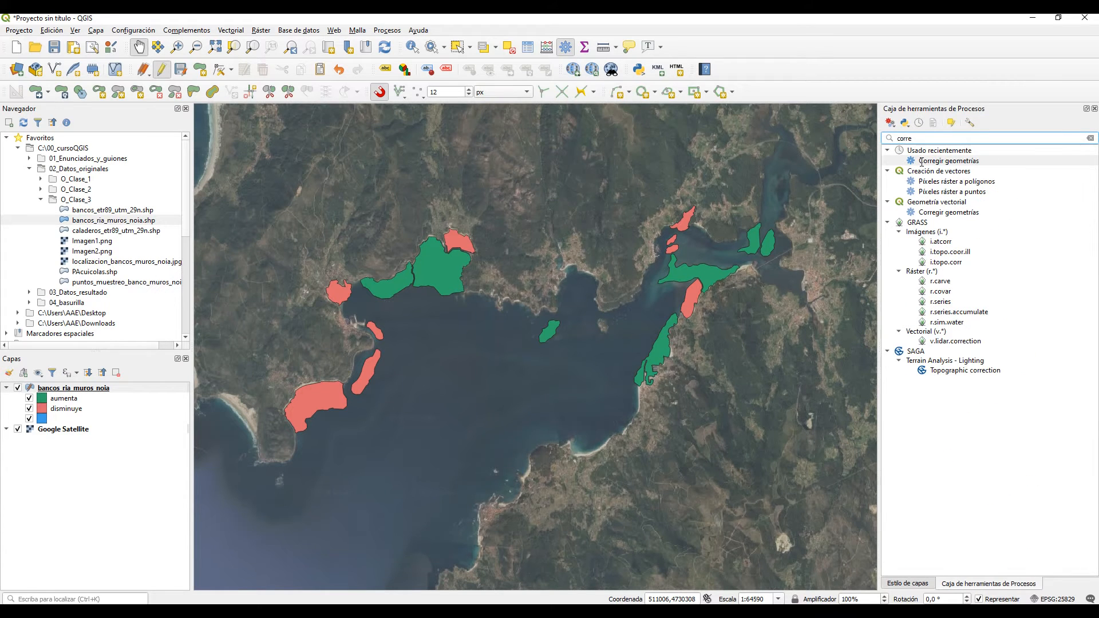
pyautogui.doubleClick(920, 162)
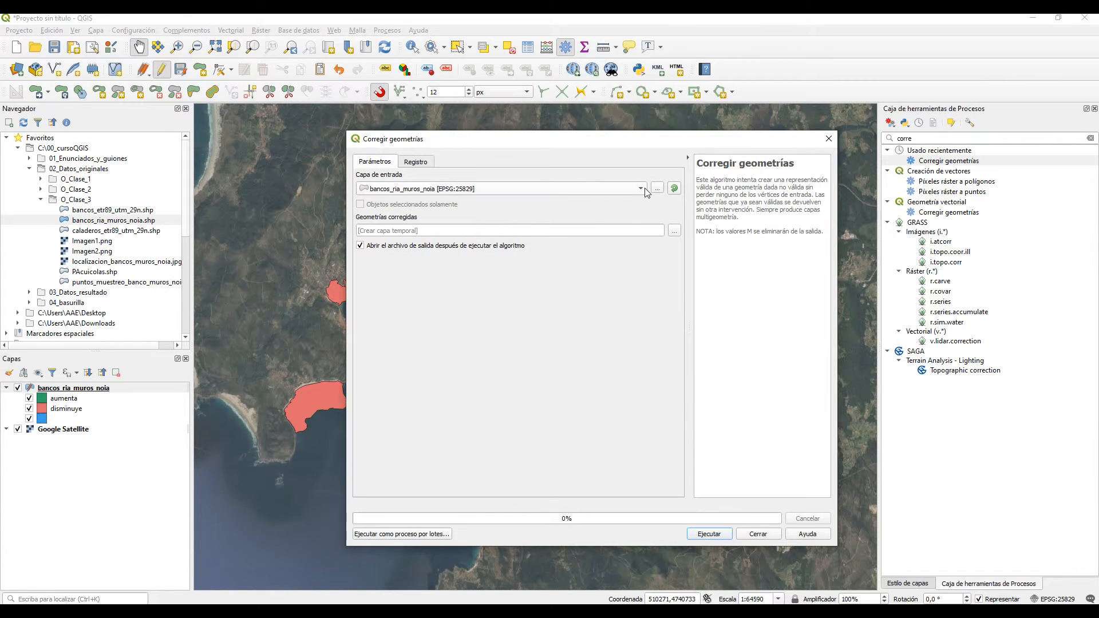
pyautogui.click(674, 231)
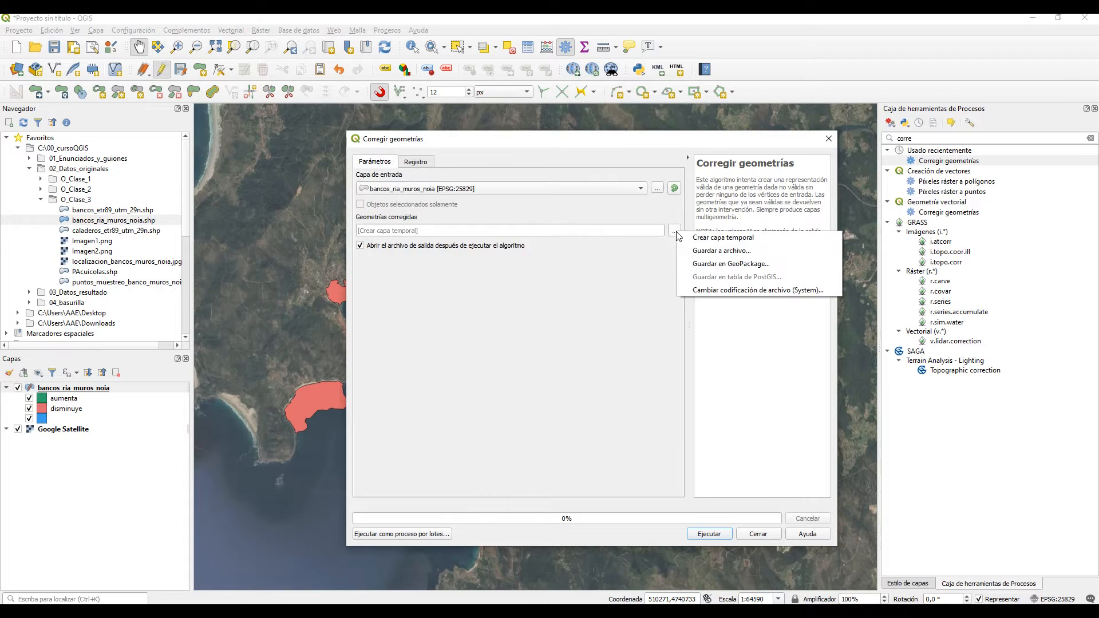
pyautogui.click(709, 248)
pyautogui.write('bancos_corregidos_')
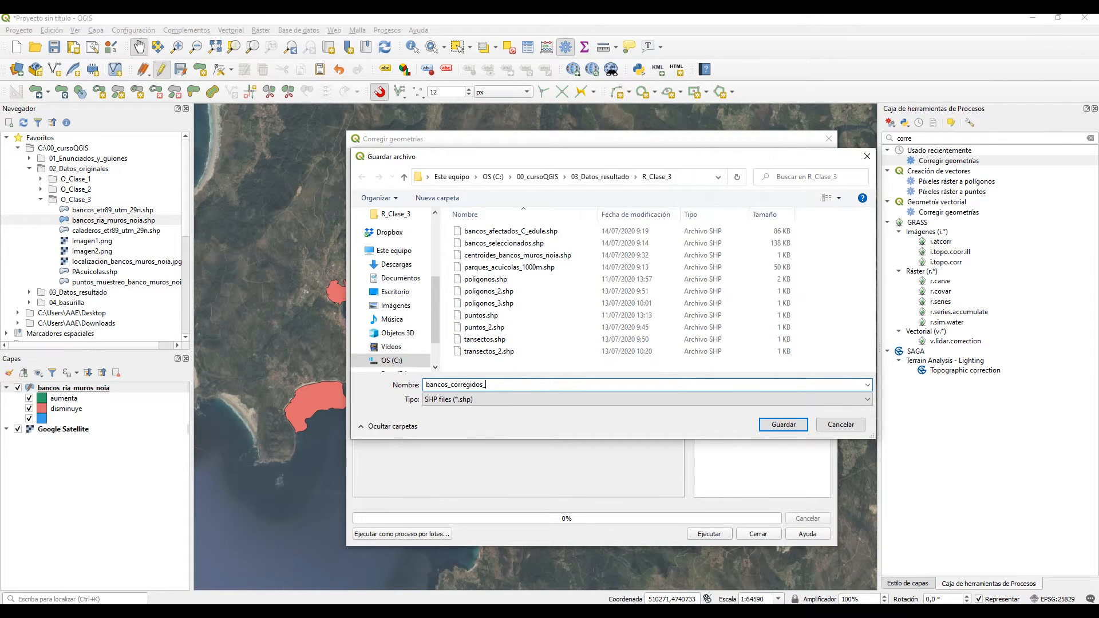
pyautogui.write('muros_noia')
pyautogui.press('Return')
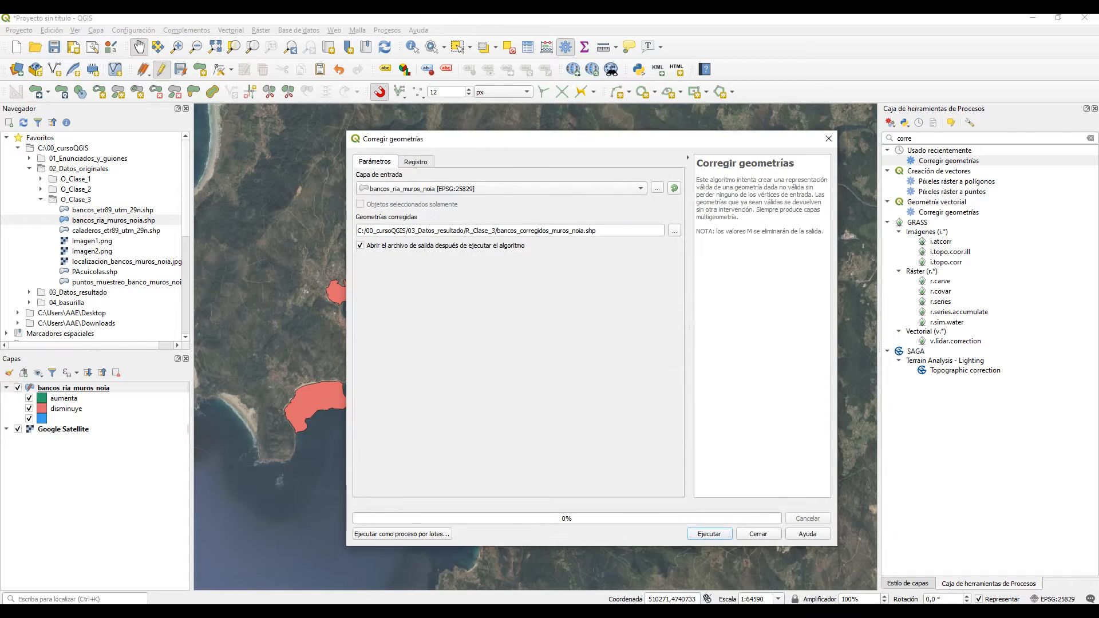
pyautogui.click(710, 534)
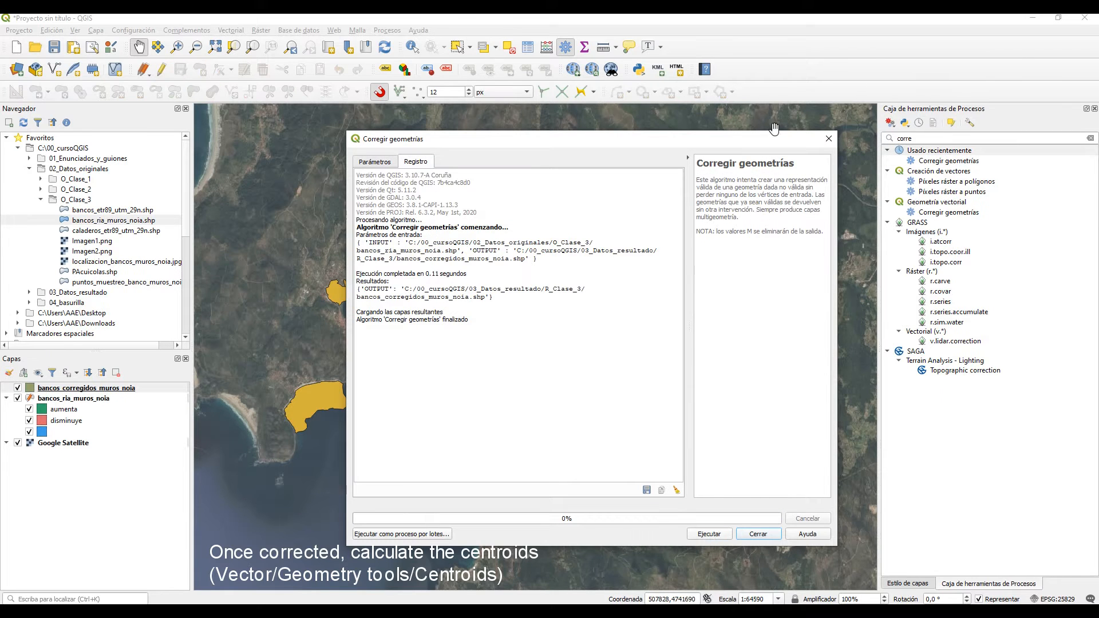
pyautogui.click(828, 139)
# Generate the centroids of bancos_corregidos_muros_noia, saving them as centroides_bancos_muros_noia_2.shp in the R_Clase_3 folder.
pyautogui.click(239, 33)
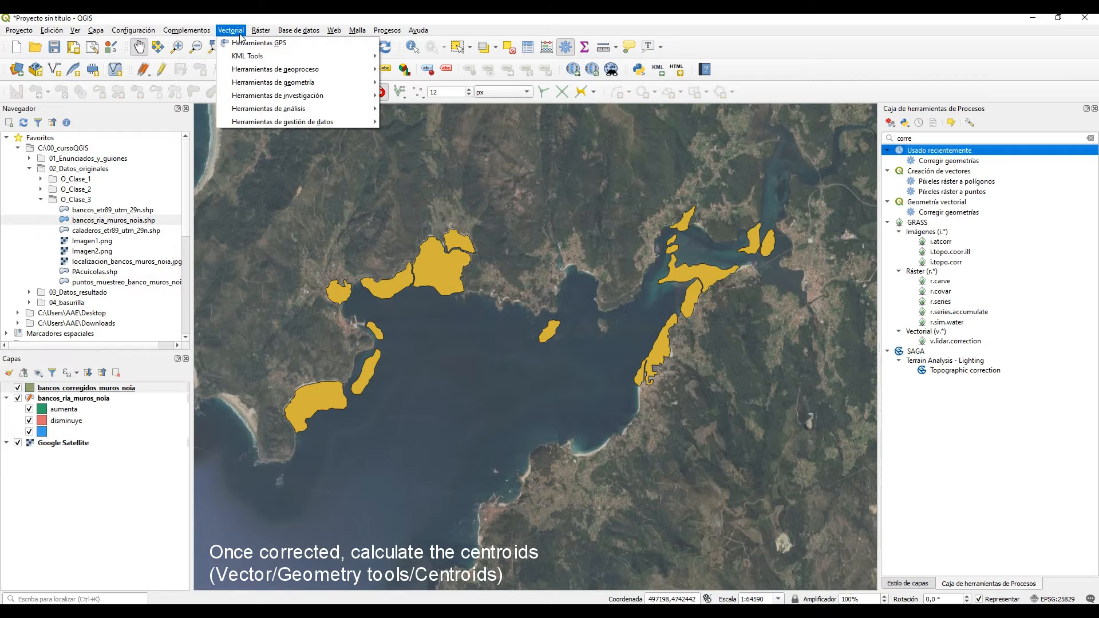
pyautogui.moveTo(343, 82)
pyautogui.click(410, 83)
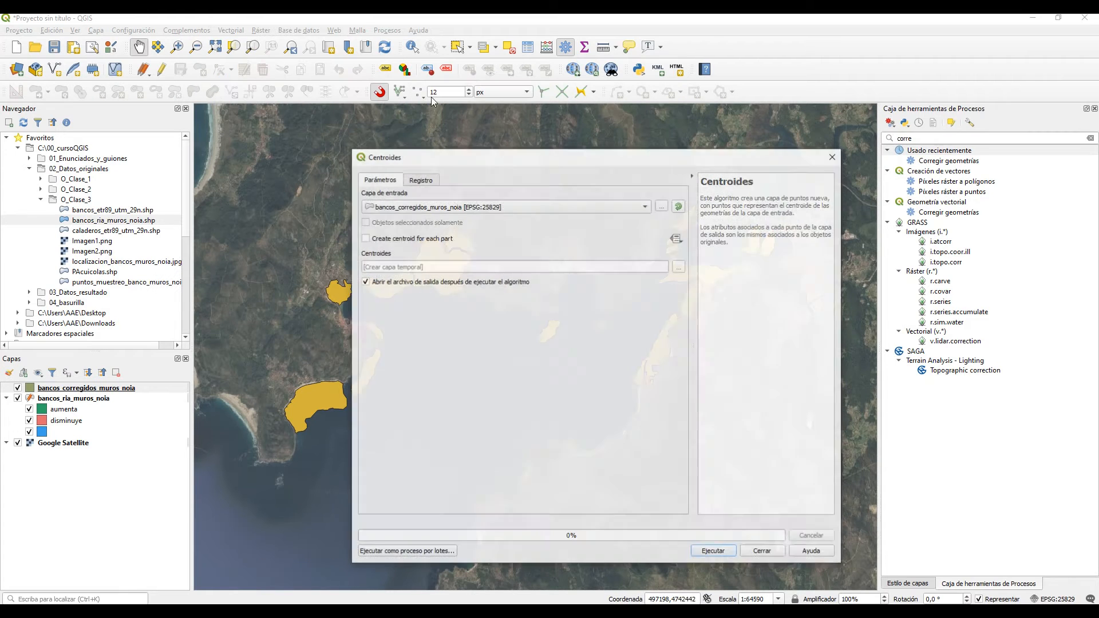
pyautogui.click(680, 266)
pyautogui.click(701, 286)
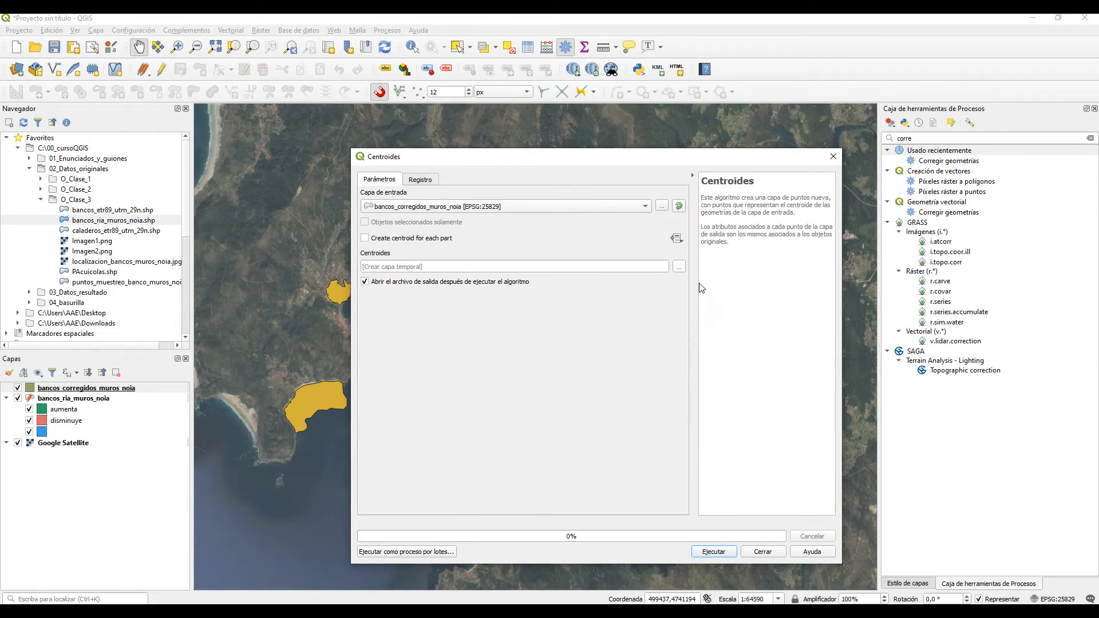
pyautogui.write('centroid')
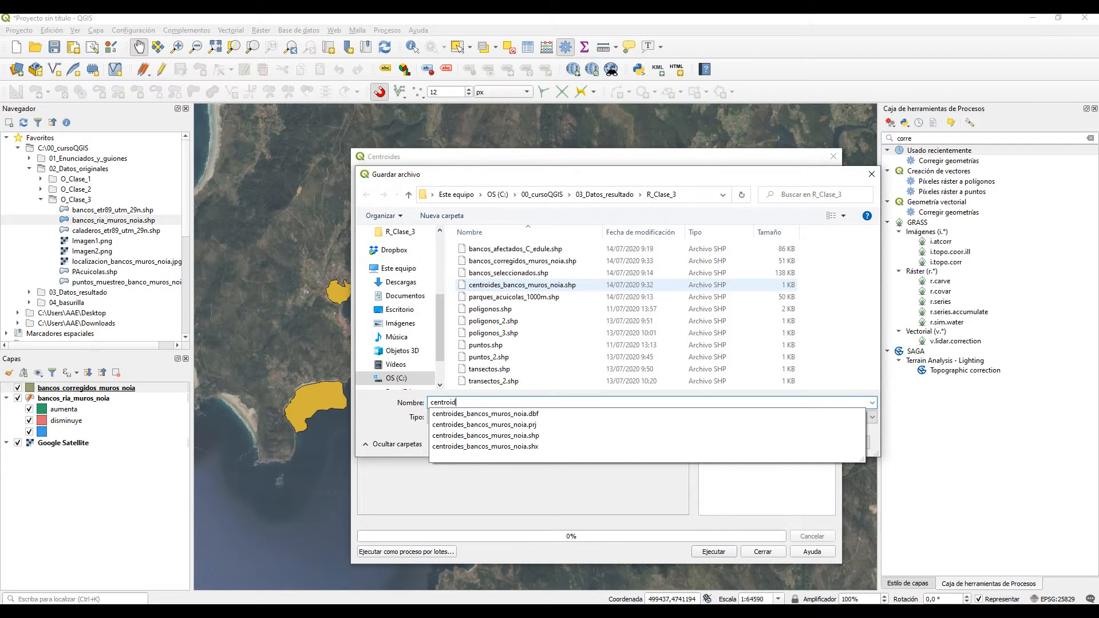
pyautogui.write('es_bancos_muros_noia_2')
pyautogui.press('Return')
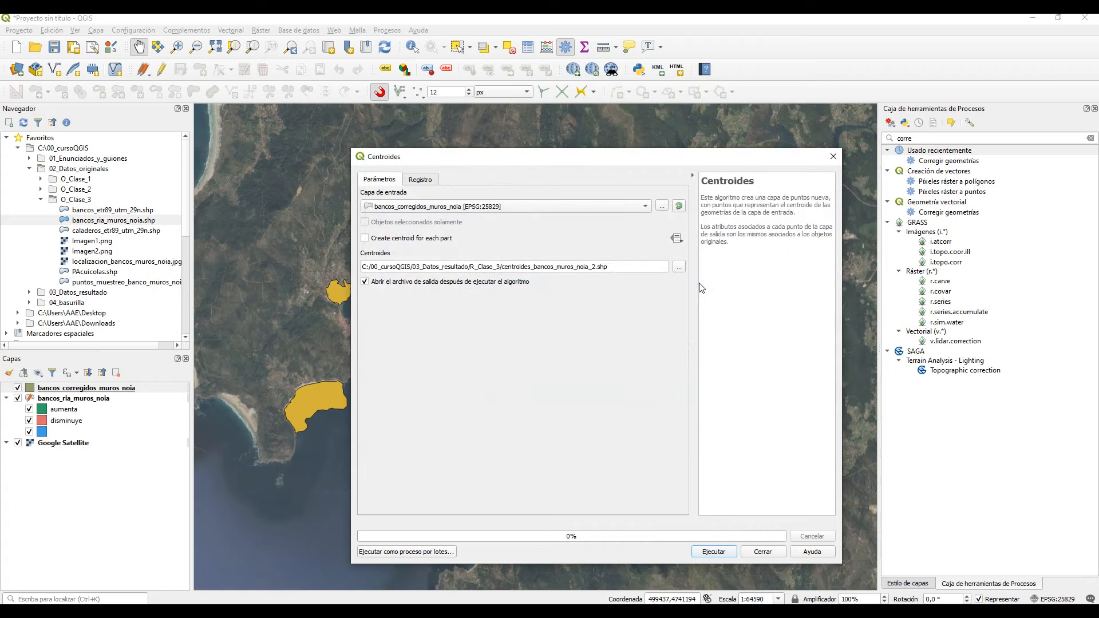
pyautogui.click(725, 548)
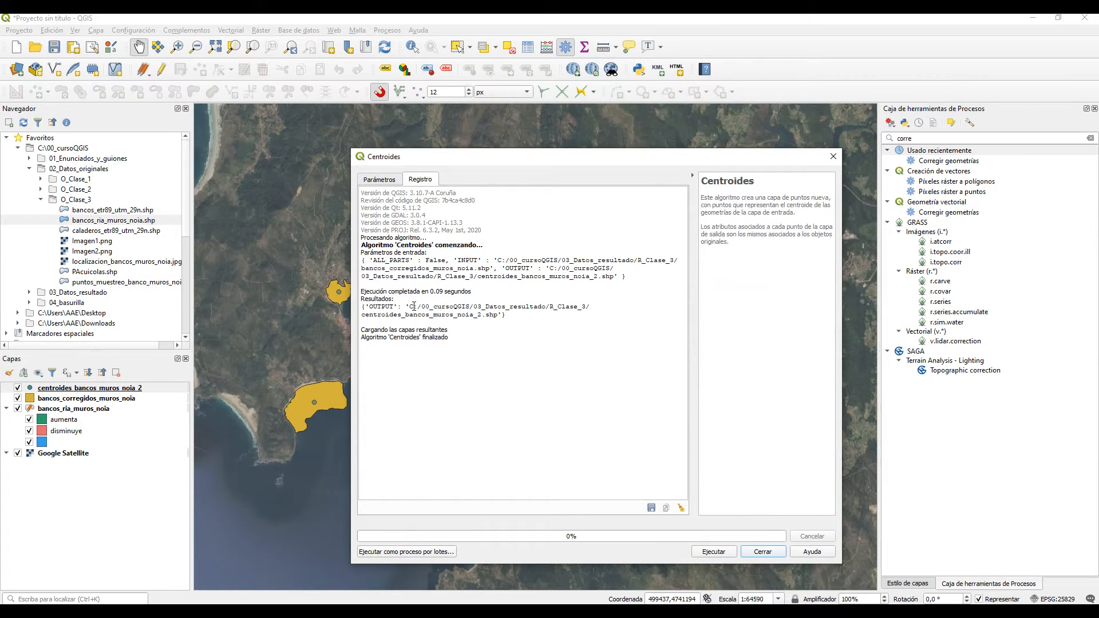
pyautogui.click(774, 553)
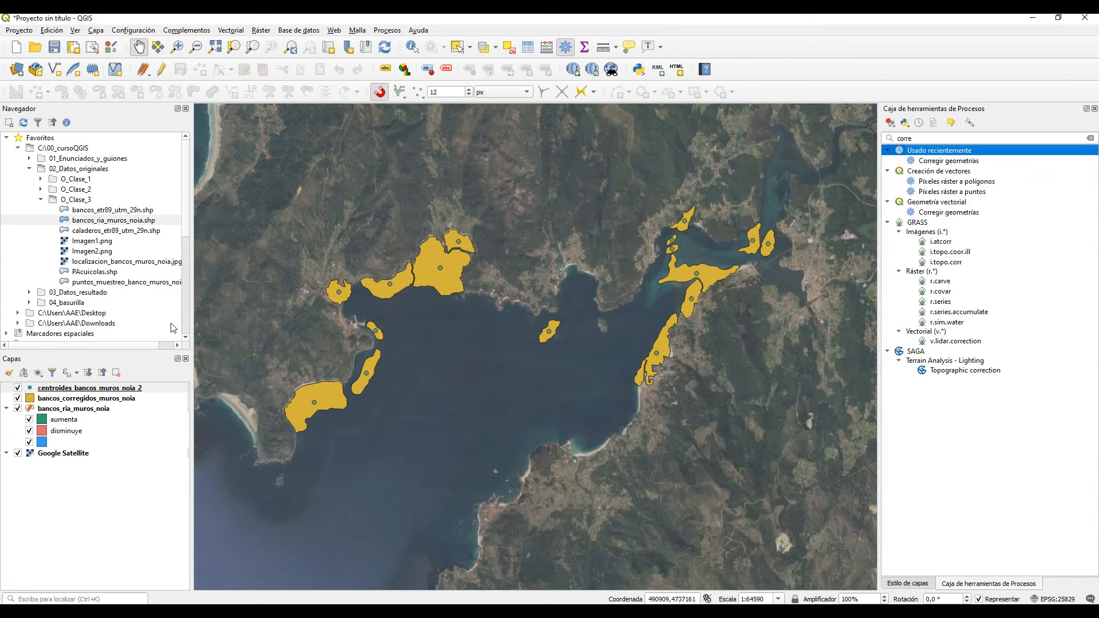
# Hide the bancos_corregidos_muros_noia layer, then stop editing bancos_ria_muros_noia and save its changes.
pyautogui.click(17, 398)
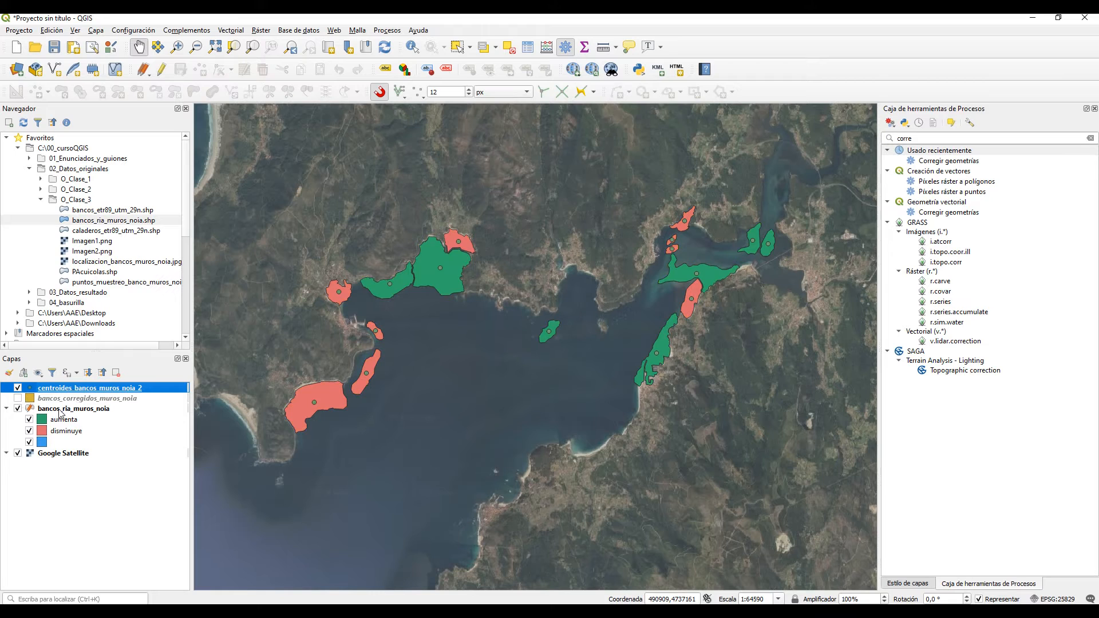
pyautogui.click(66, 408)
pyautogui.click(162, 69)
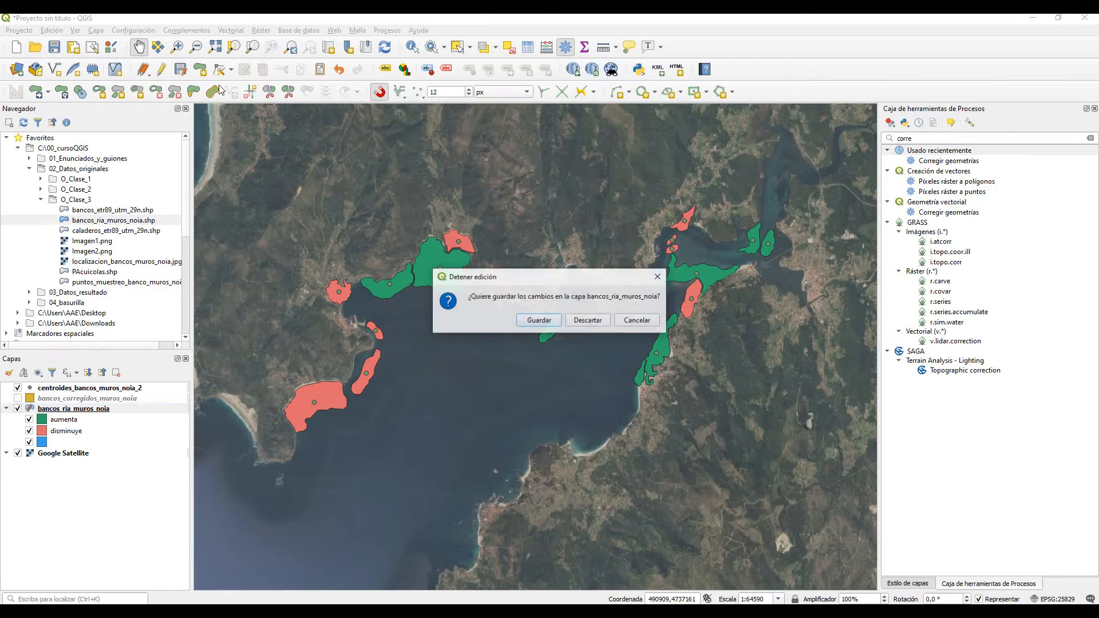
pyautogui.click(537, 322)
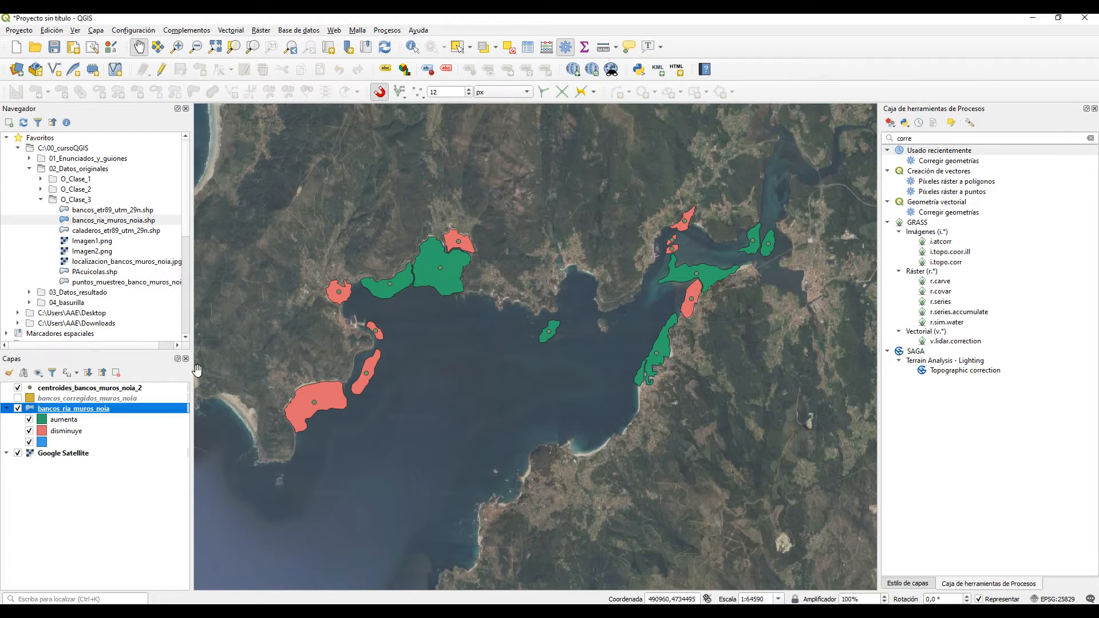
# Style centroides_bancos_muros_noia_2 as Categorizado by the evolucion field and classify its values.
pyautogui.click(121, 388)
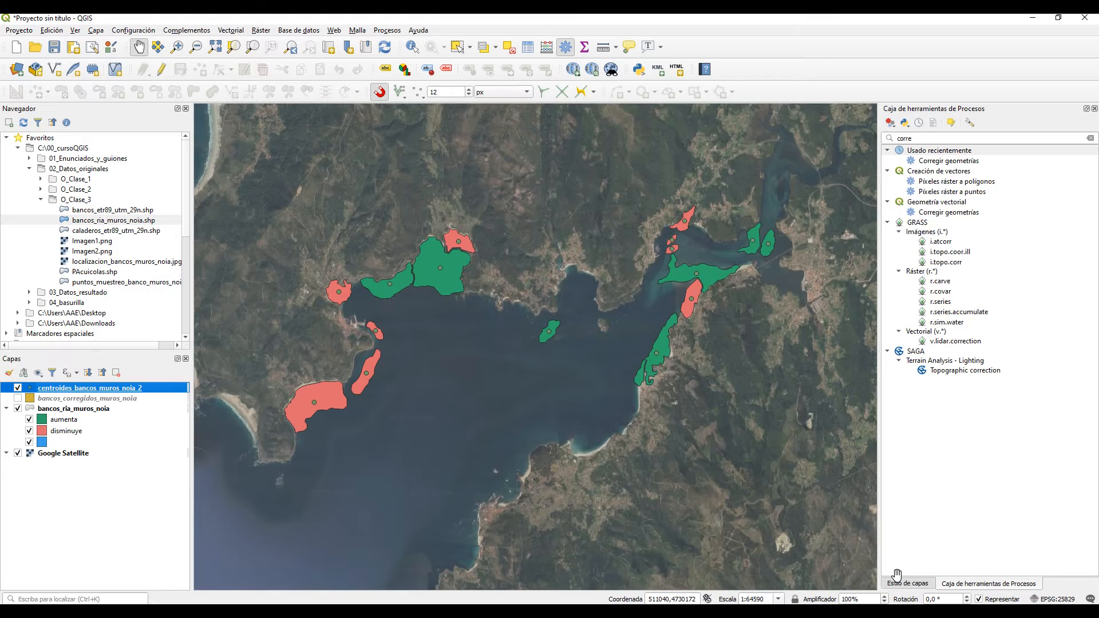
pyautogui.click(907, 584)
pyautogui.click(944, 141)
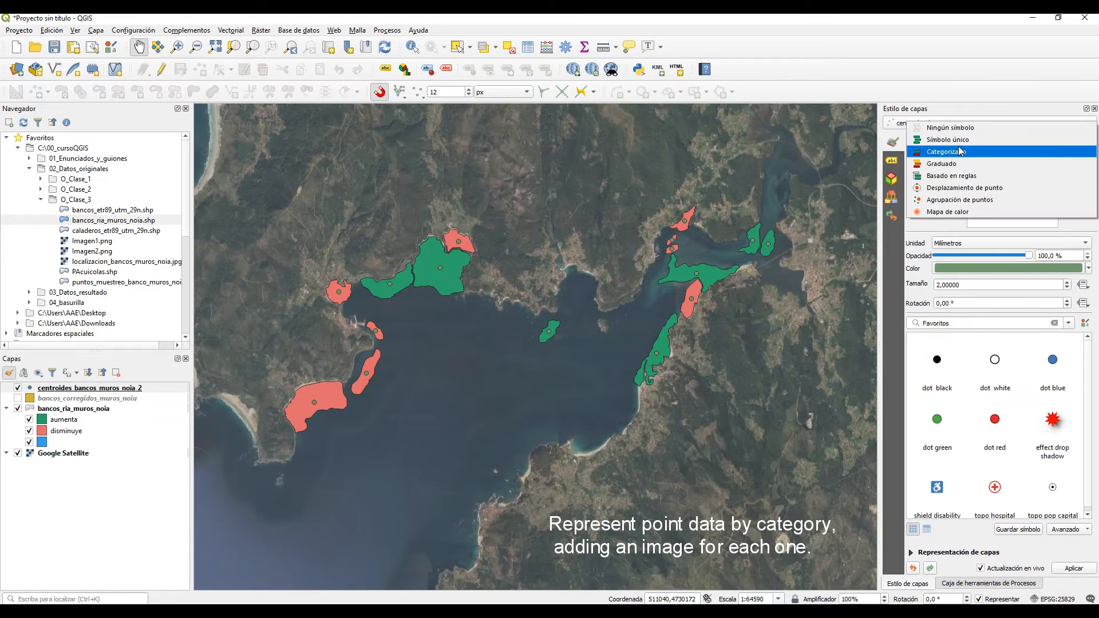
pyautogui.click(961, 152)
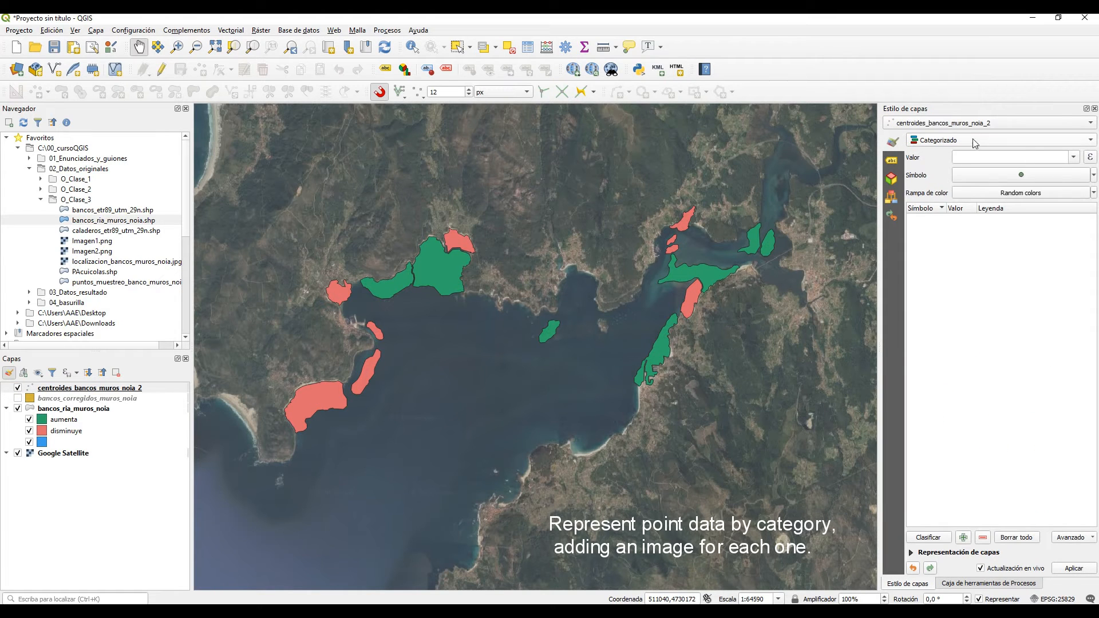
pyautogui.click(1073, 158)
pyautogui.scroll(-3, 1001, 269)
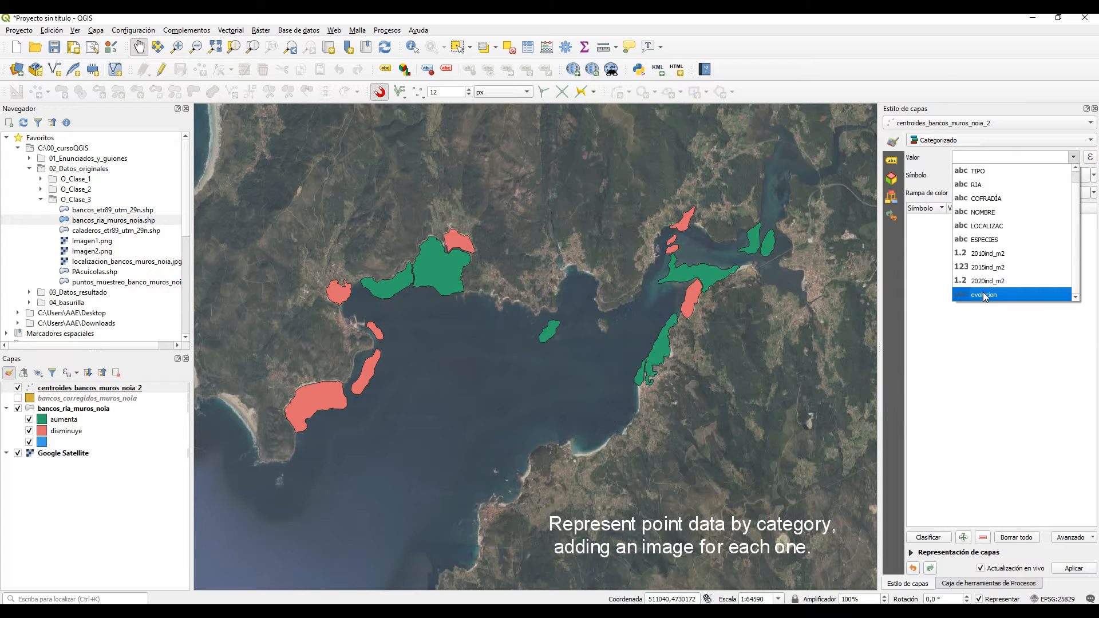
pyautogui.click(983, 293)
pyautogui.click(928, 537)
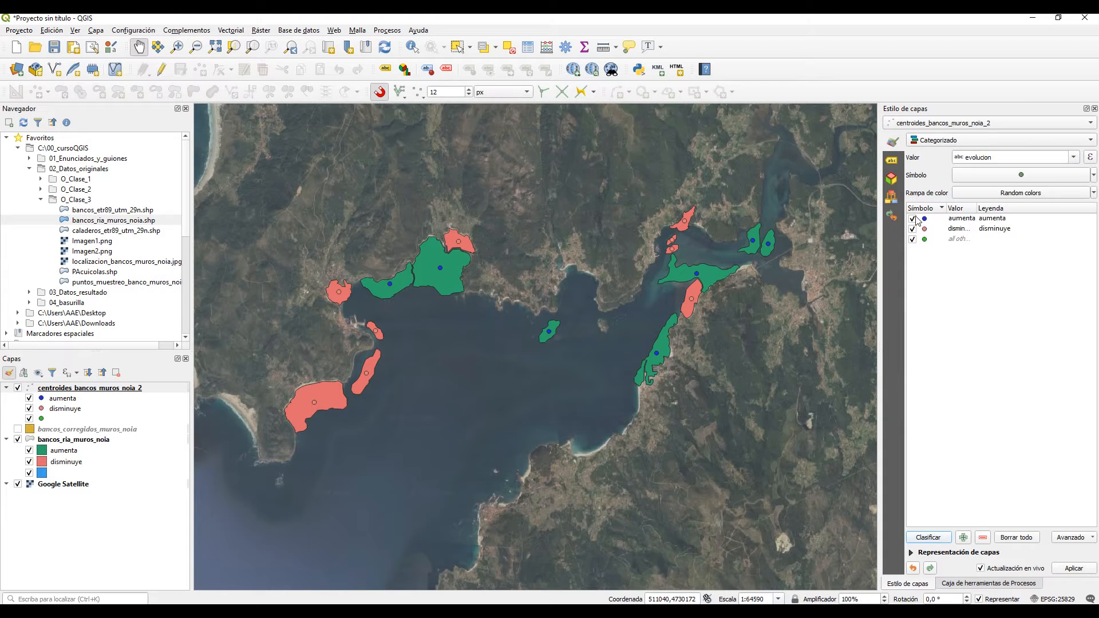
# Change the aumenta category's symbol layer type in the centroid layer to Marcador de imagen ráster.
pyautogui.doubleClick(943, 219)
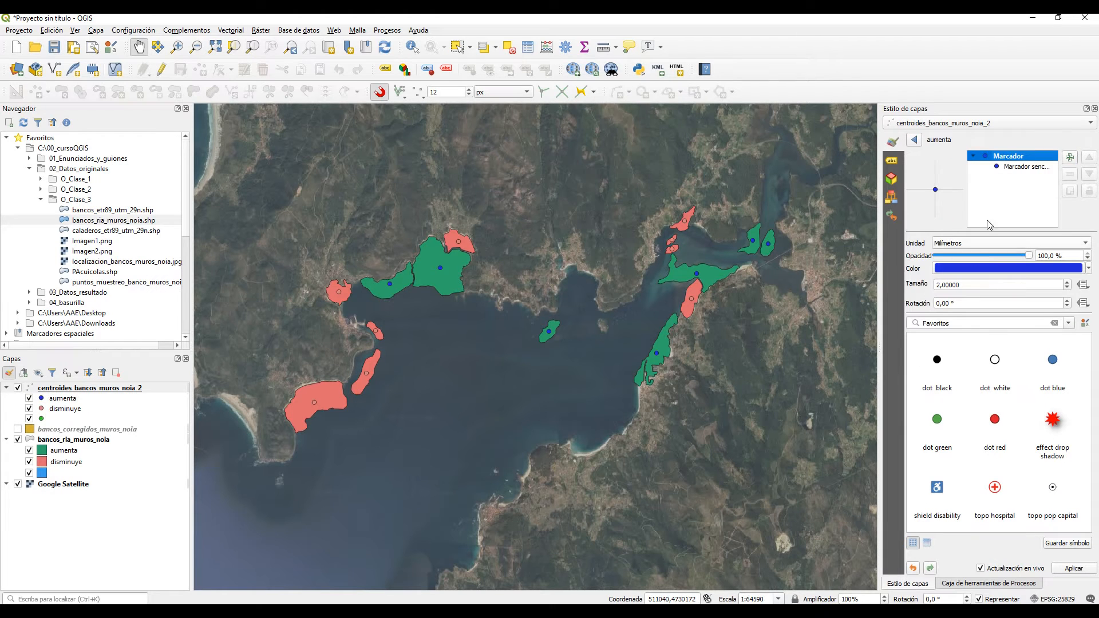
pyautogui.click(1012, 170)
pyautogui.click(1036, 242)
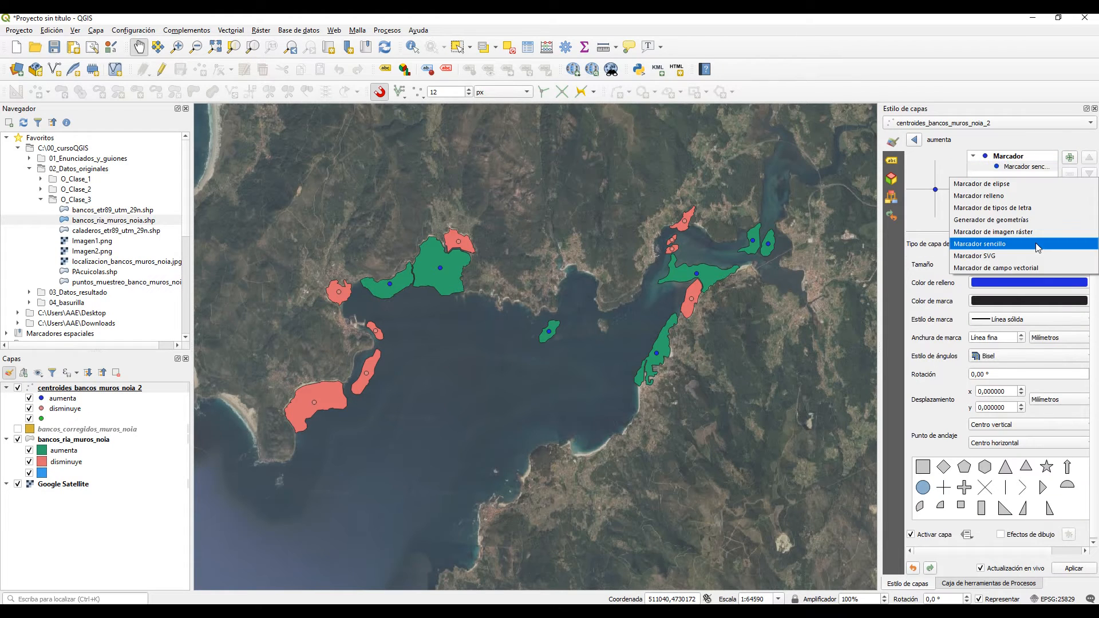
pyautogui.click(1036, 232)
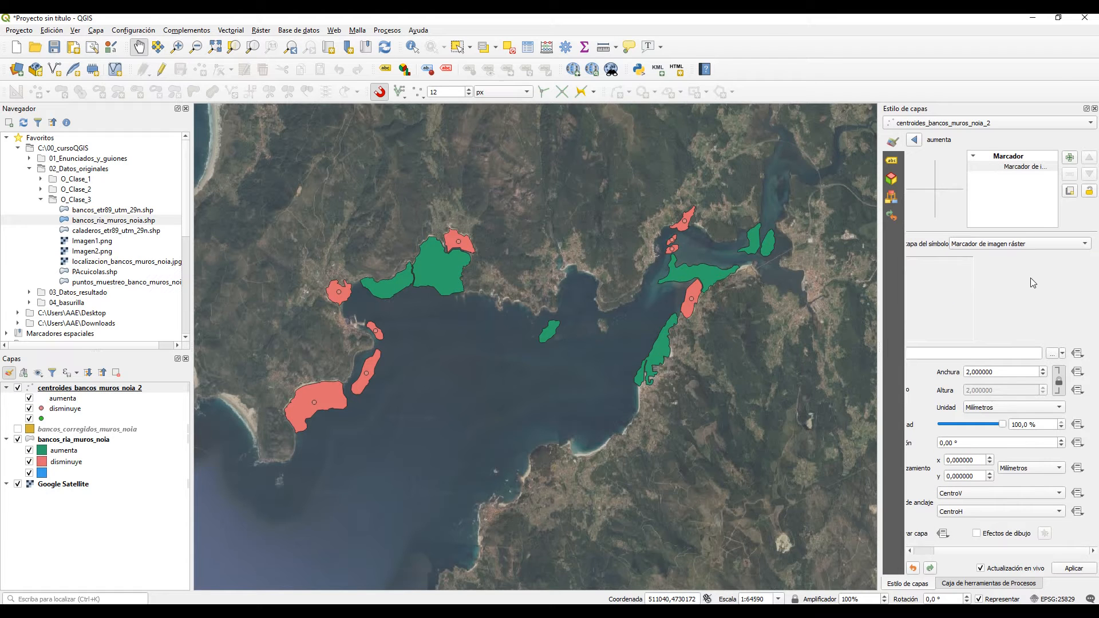
# Browse for the aumenta marker's image file in C:, 00_cursoQGIS, 02_Datos_originales, O_Clase_3.
pyautogui.click(1052, 353)
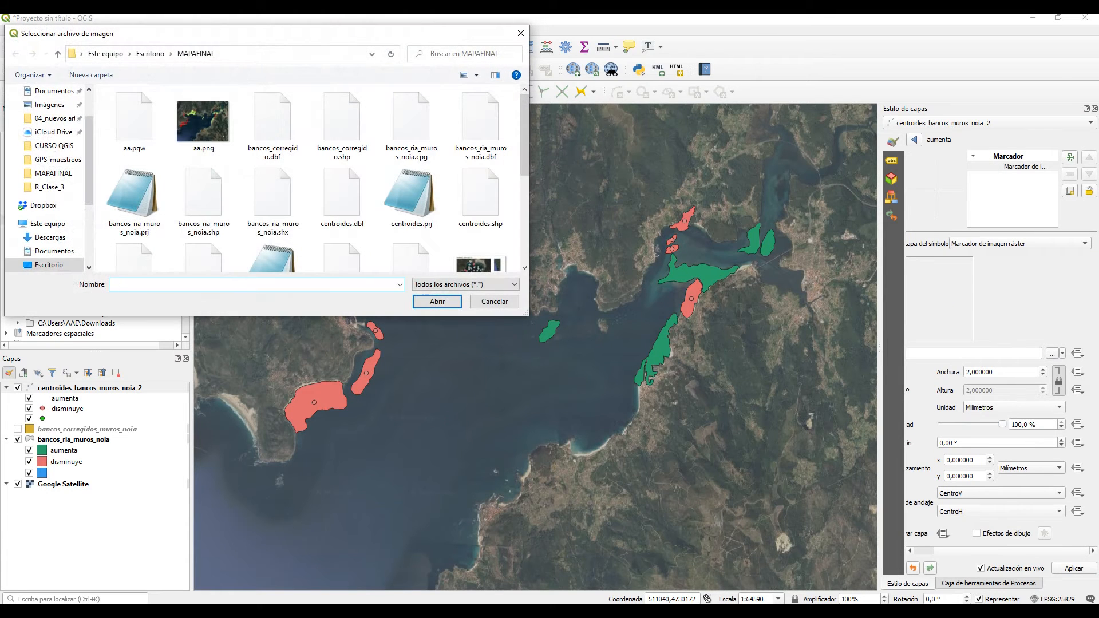
pyautogui.moveTo(224, 37); pyautogui.dragTo(434, 103)
pyautogui.scroll(-3, 260, 246)
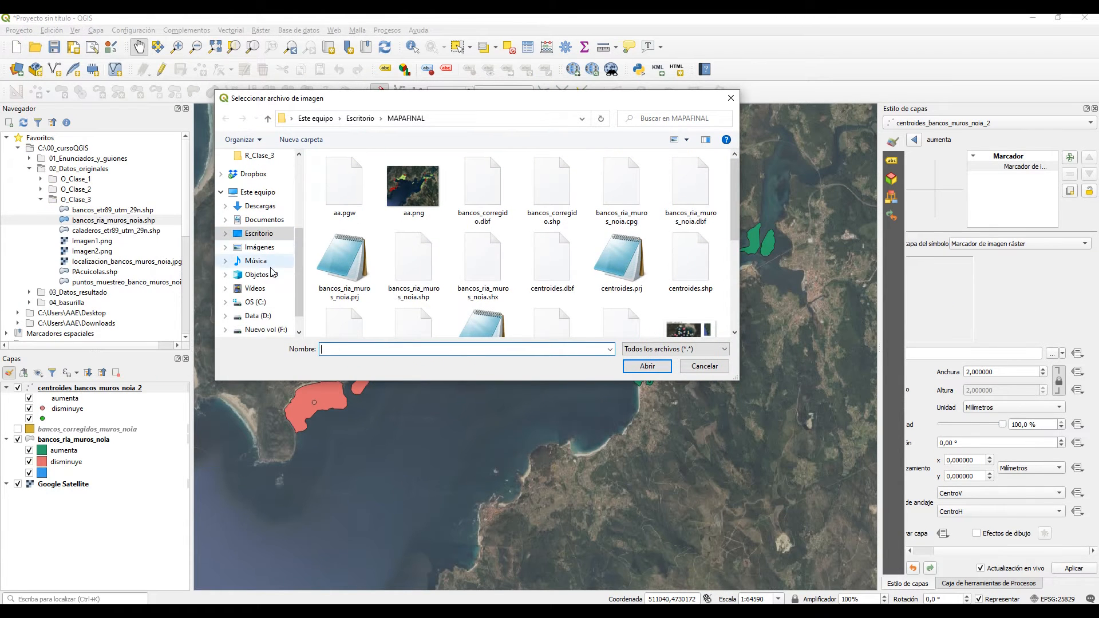
pyautogui.click(259, 301)
pyautogui.doubleClick(349, 173)
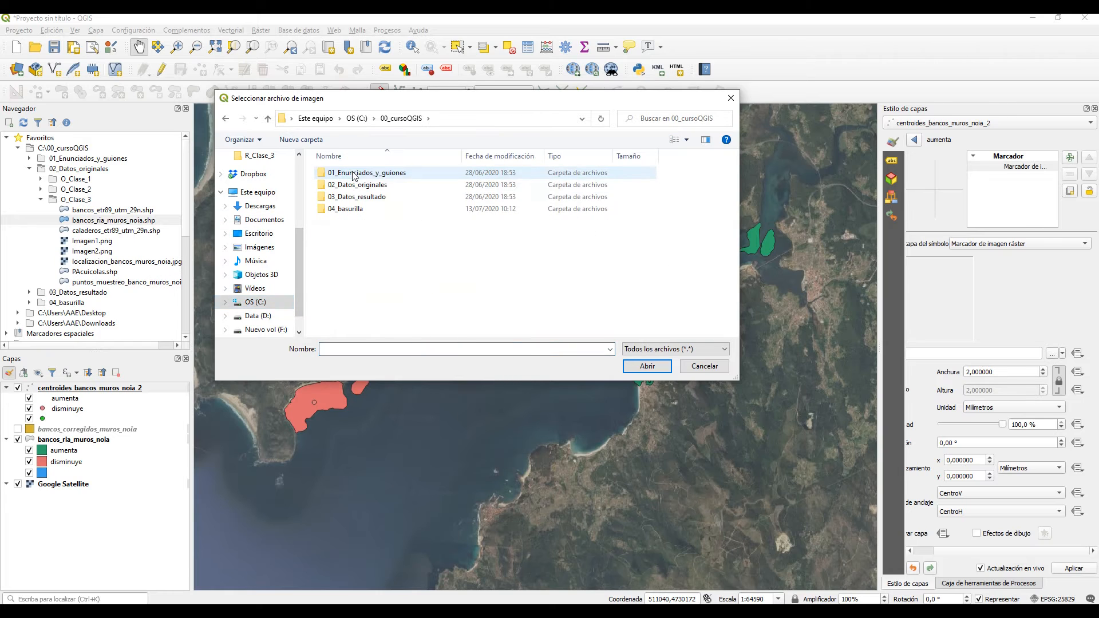
pyautogui.doubleClick(363, 185)
pyautogui.doubleClick(359, 197)
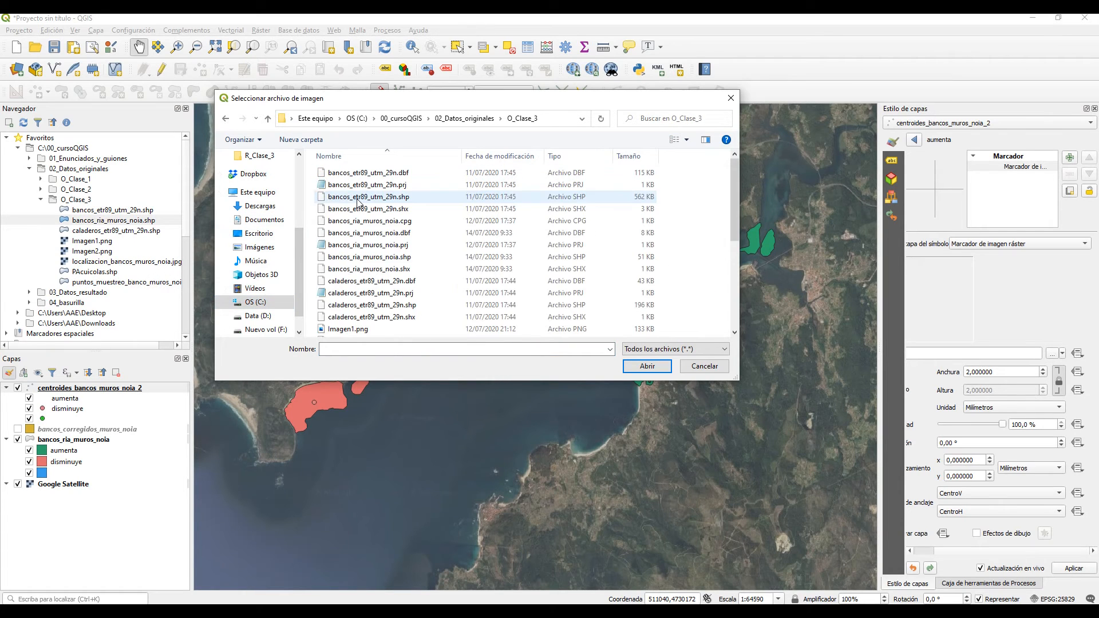
# Show the files as large icons with a preview and load Imagen2.png as the aumenta marker's image.
pyautogui.scroll(-1, 375, 211)
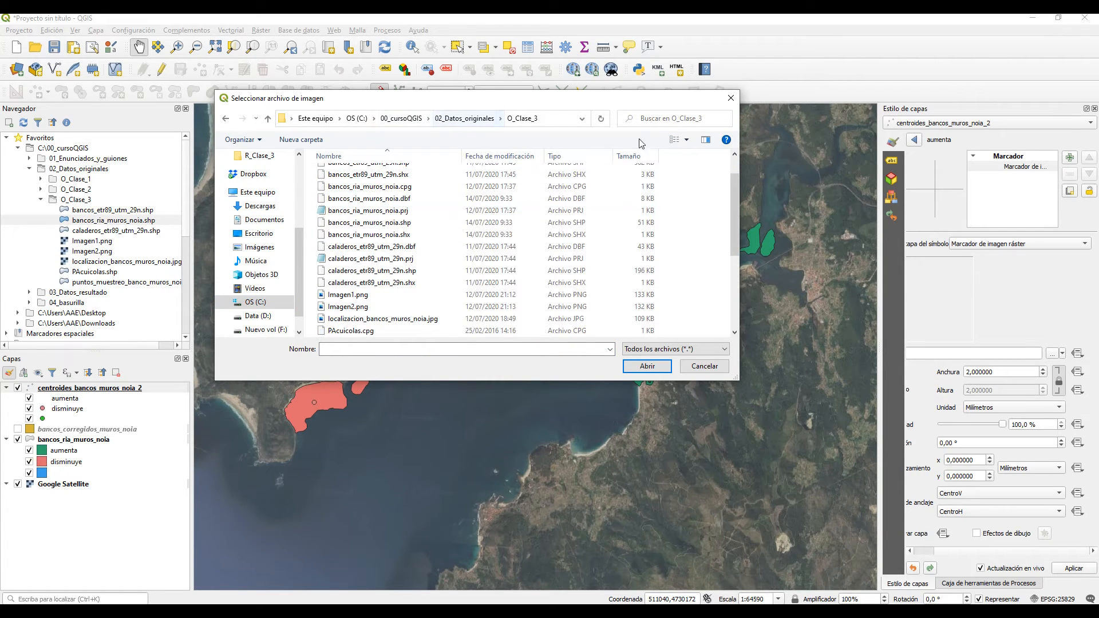
pyautogui.click(705, 140)
pyautogui.click(674, 139)
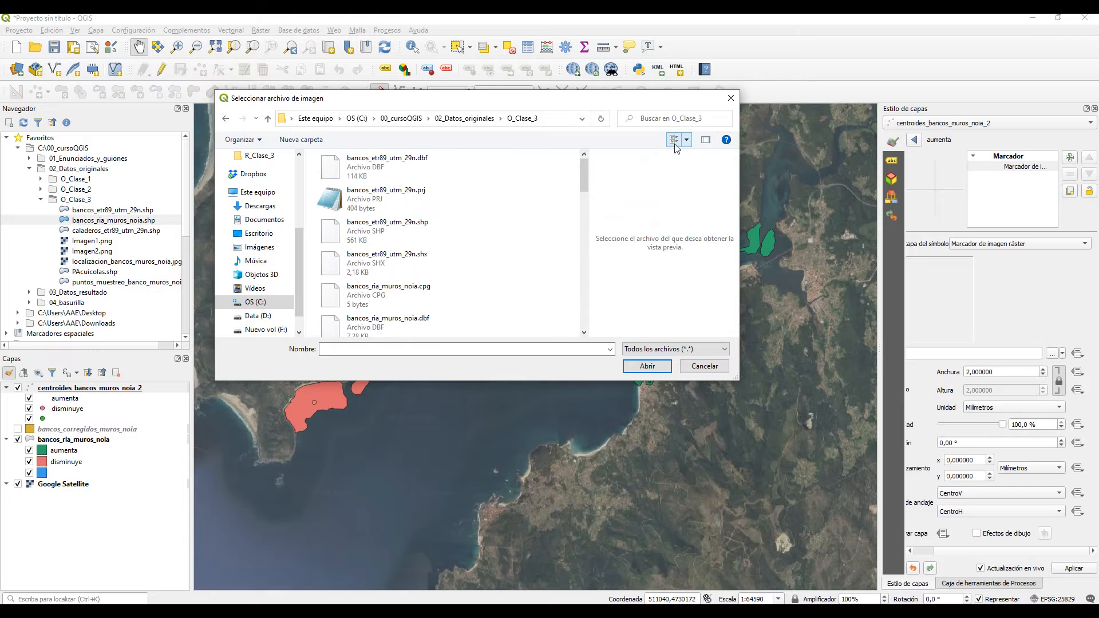
pyautogui.click(686, 140)
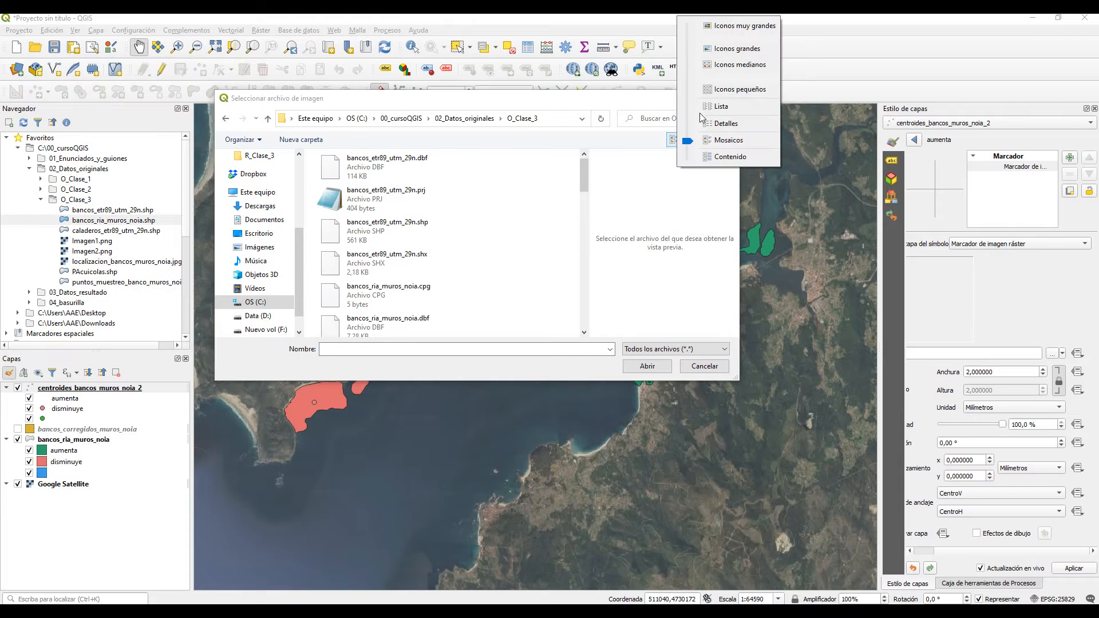
pyautogui.click(726, 48)
pyautogui.moveTo(585, 177); pyautogui.dragTo(585, 223)
pyautogui.click(475, 247)
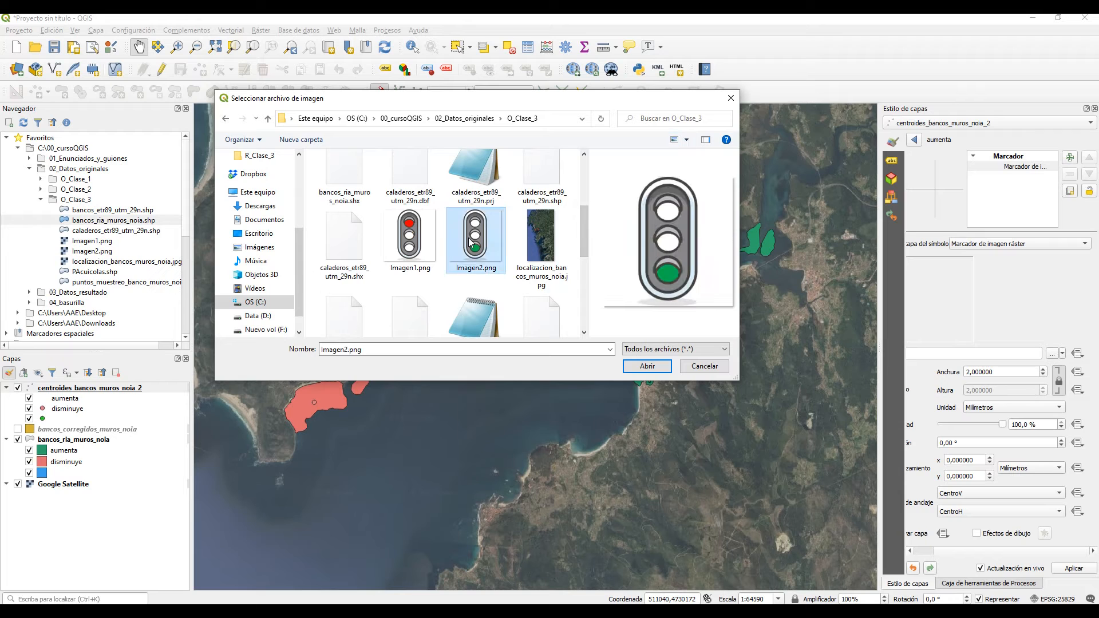
pyautogui.click(635, 368)
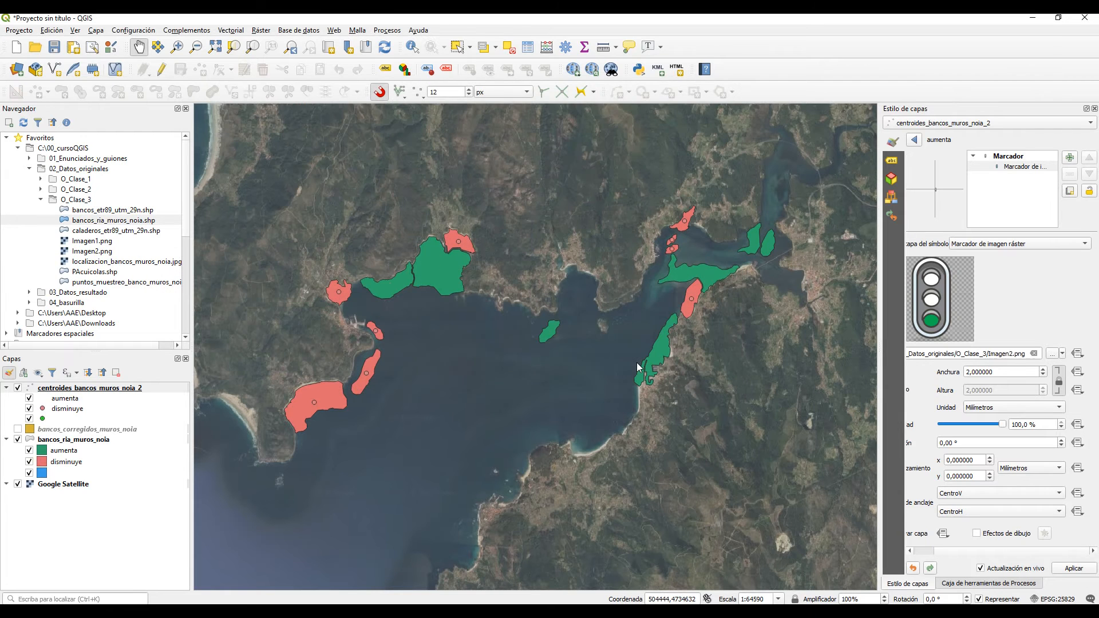
# Set the aumenta image marker's width to 15 mm and return to the category list.
pyautogui.moveTo(996, 372); pyautogui.dragTo(945, 373)
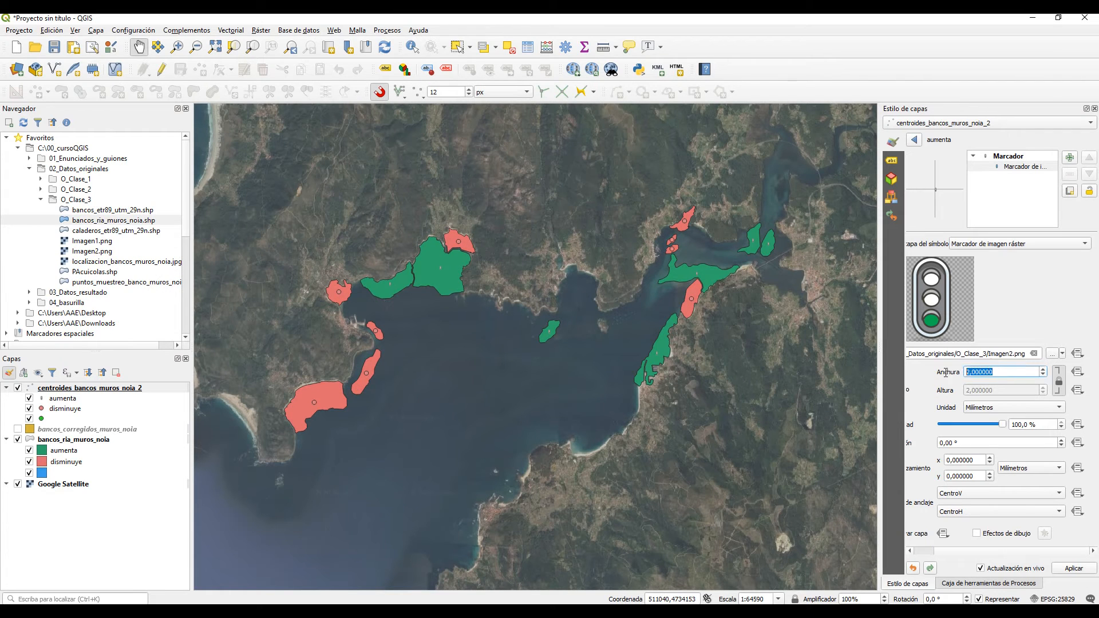
pyautogui.write('20')
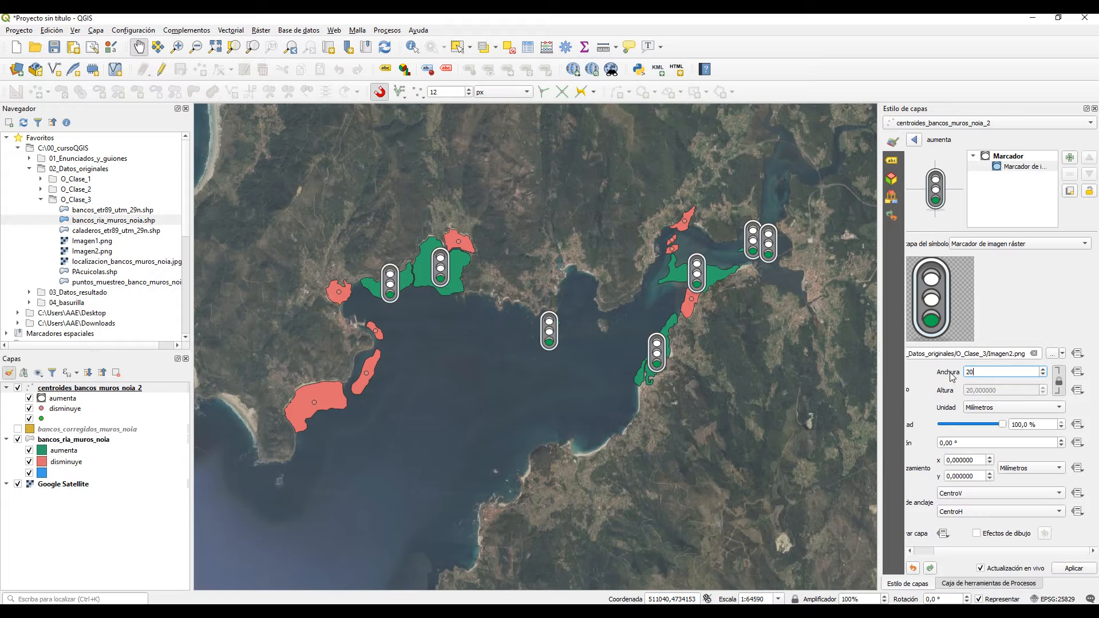
pyautogui.moveTo(990, 372); pyautogui.dragTo(949, 372)
pyautogui.write('15')
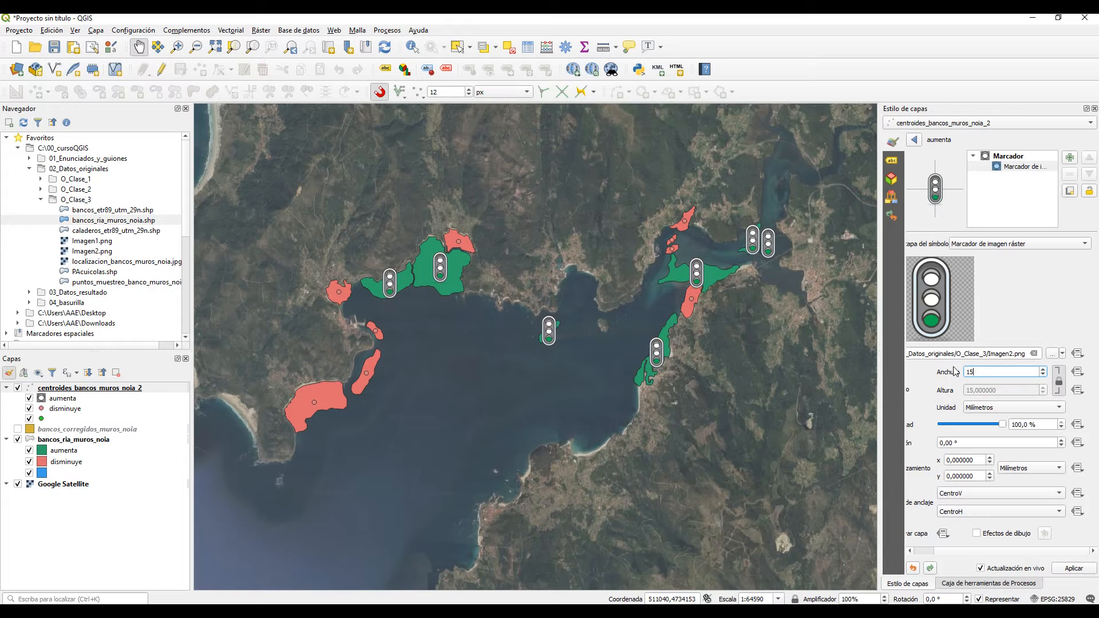
pyautogui.click(920, 143)
# Change the disminuye category's symbol layer type in the centroid layer to Marcador de imagen ráster.
pyautogui.doubleClick(955, 230)
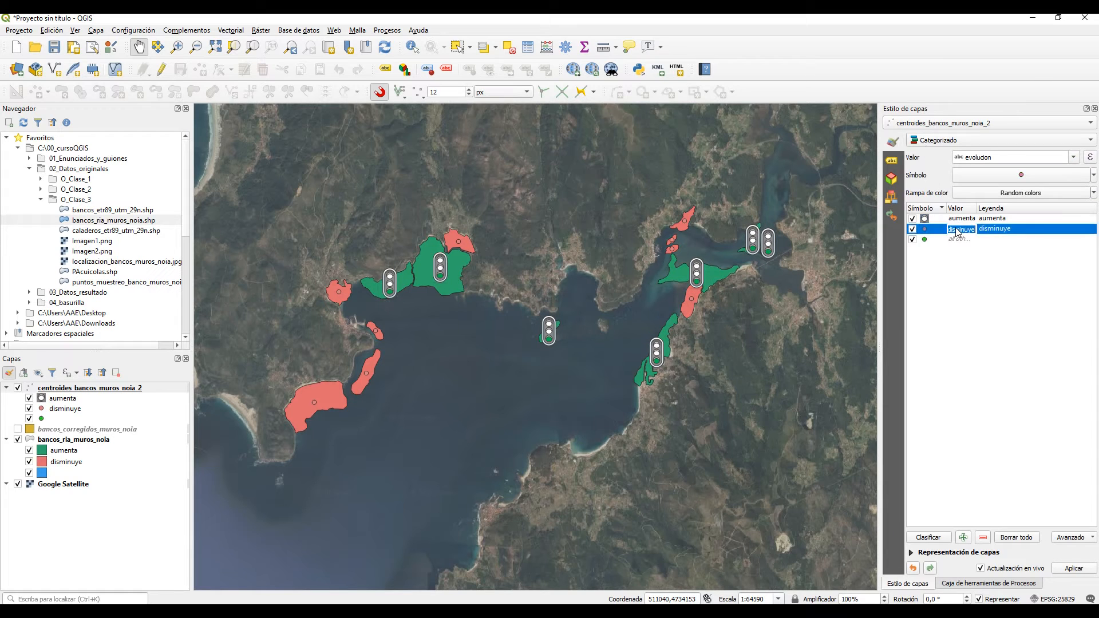
pyautogui.doubleClick(936, 228)
pyautogui.click(1022, 167)
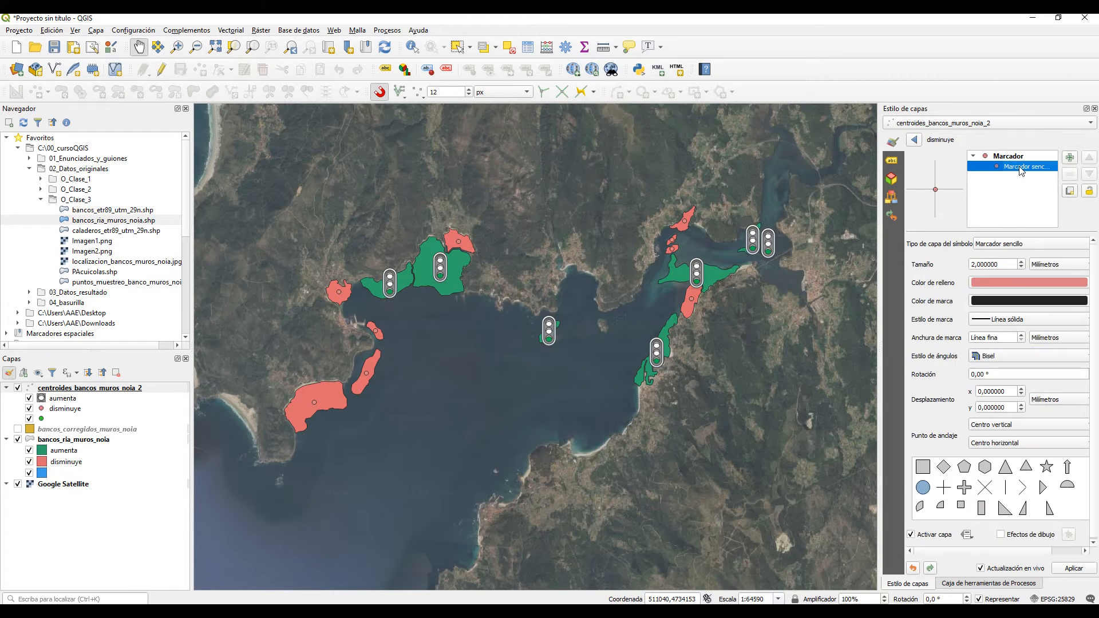
pyautogui.click(1011, 245)
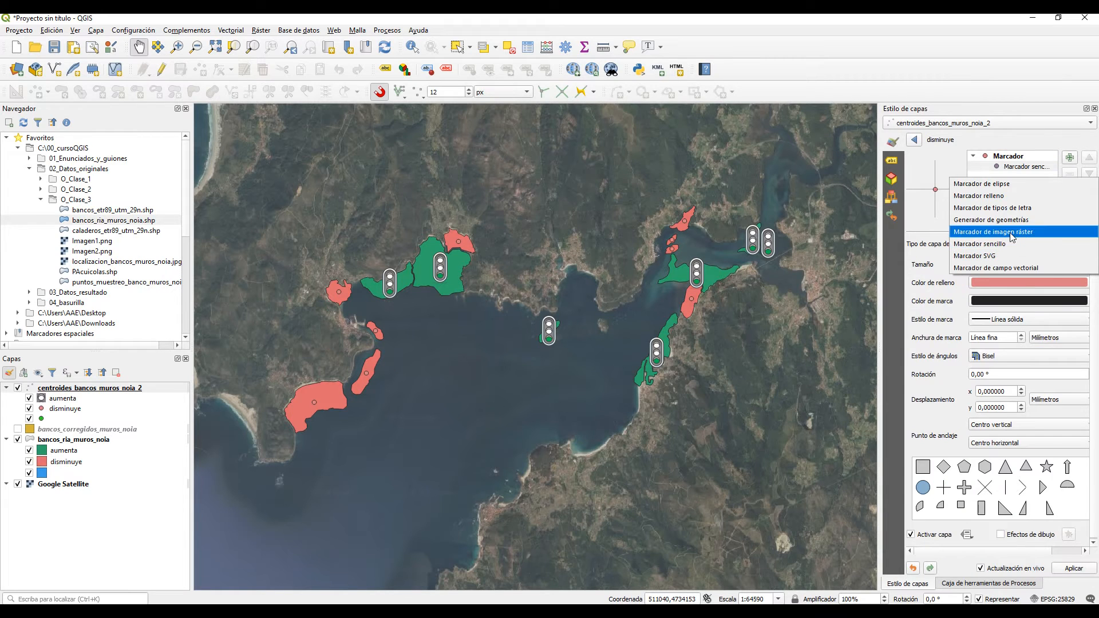
pyautogui.click(1010, 236)
# Load Imagen1.png from O_Clase_3 as the disminuye marker's image and set its width to 15 mm.
pyautogui.click(1052, 353)
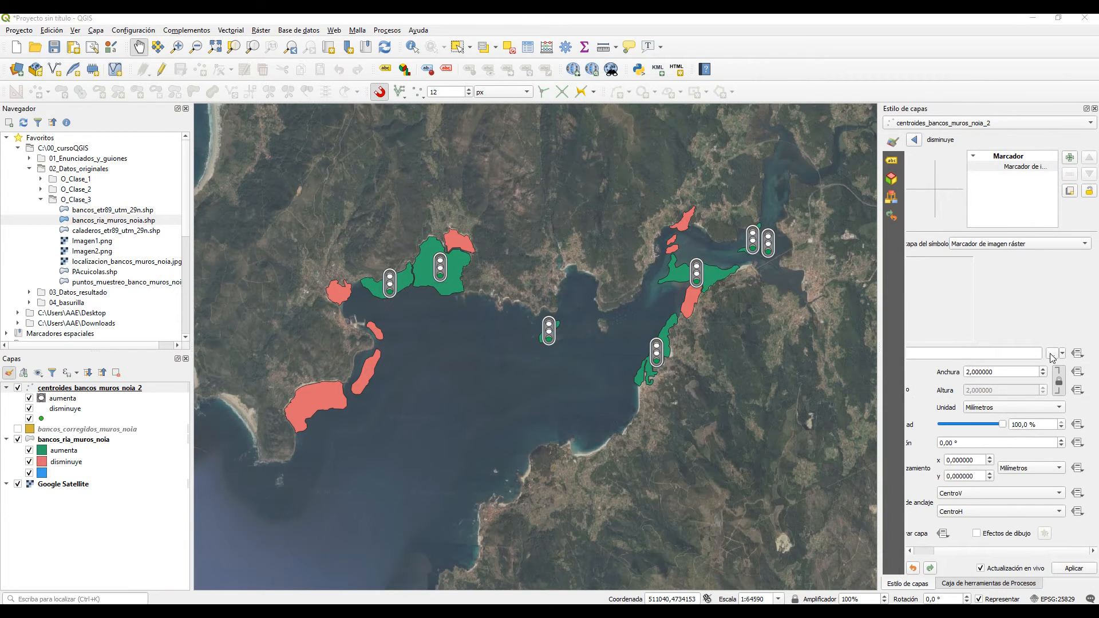
pyautogui.scroll(-3, 475, 223)
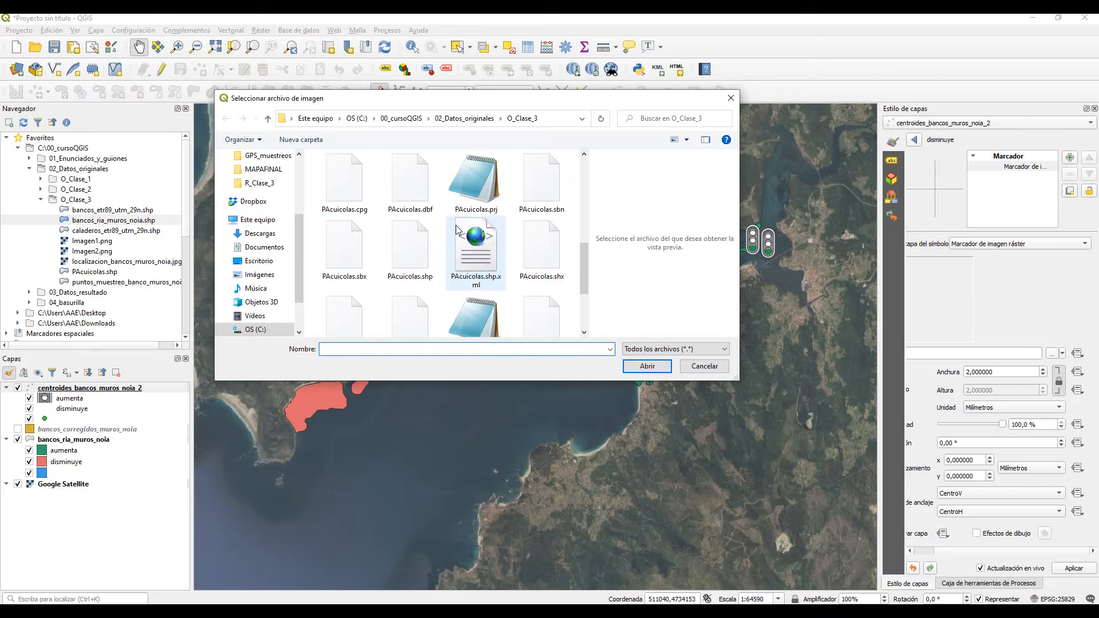
pyautogui.click(433, 238)
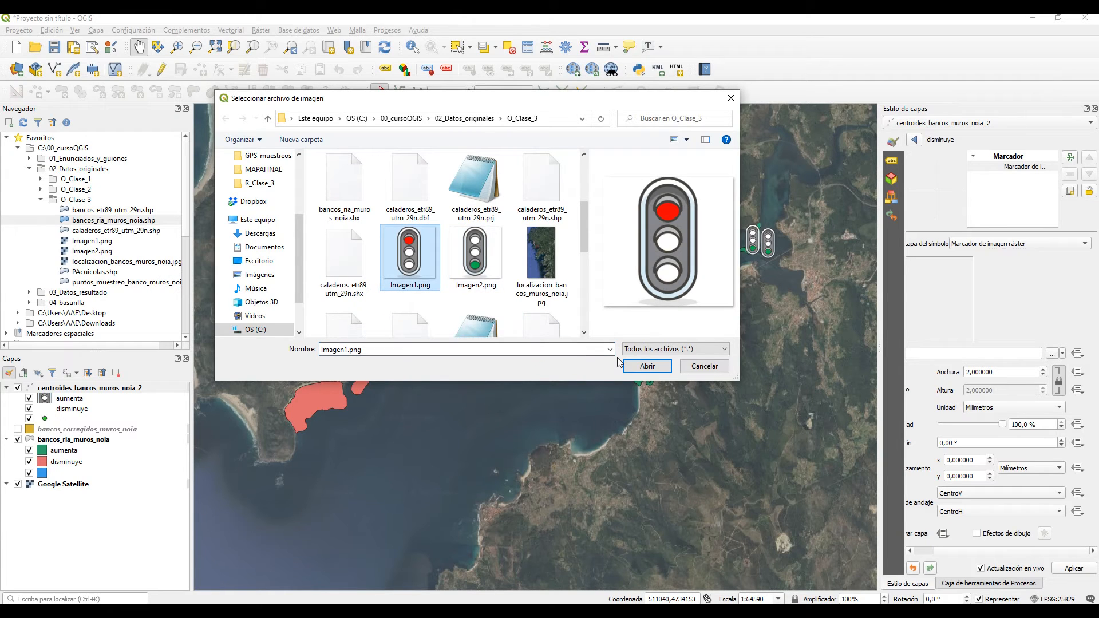
pyautogui.click(648, 366)
pyautogui.moveTo(1000, 371); pyautogui.dragTo(960, 375)
pyautogui.write('15')
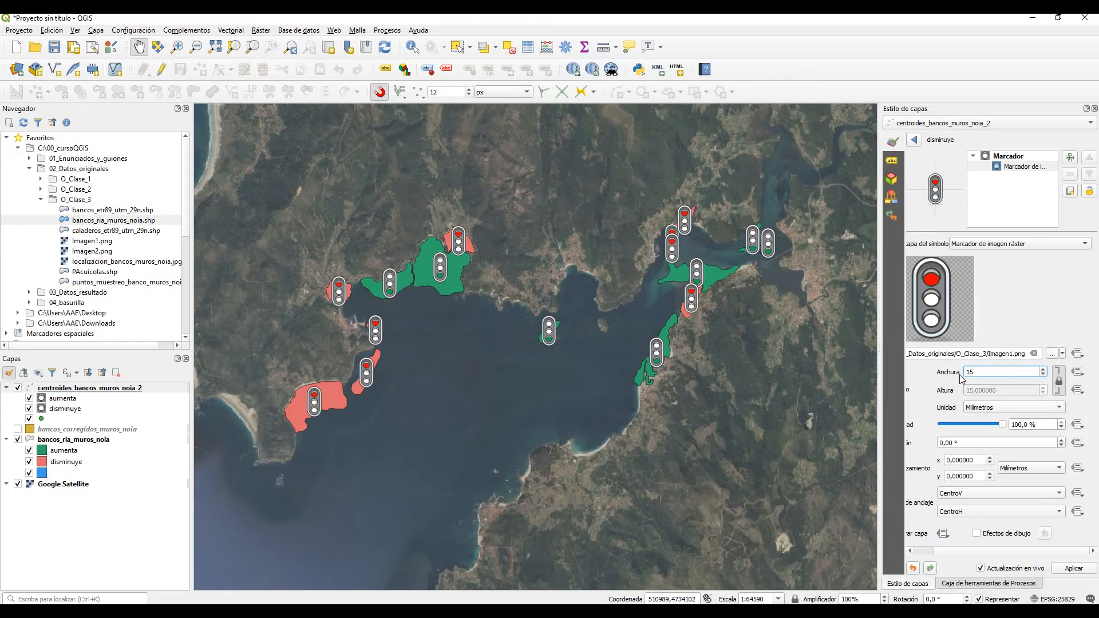
pyautogui.click(914, 139)
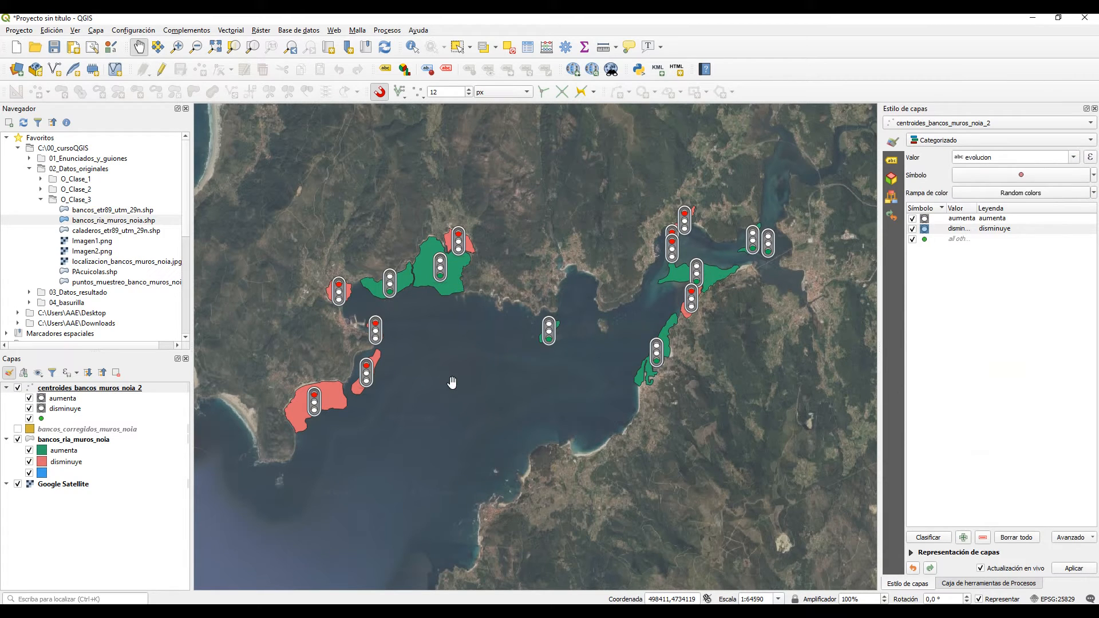
# Create a new print layout titled evolucion.
pyautogui.click(19, 30)
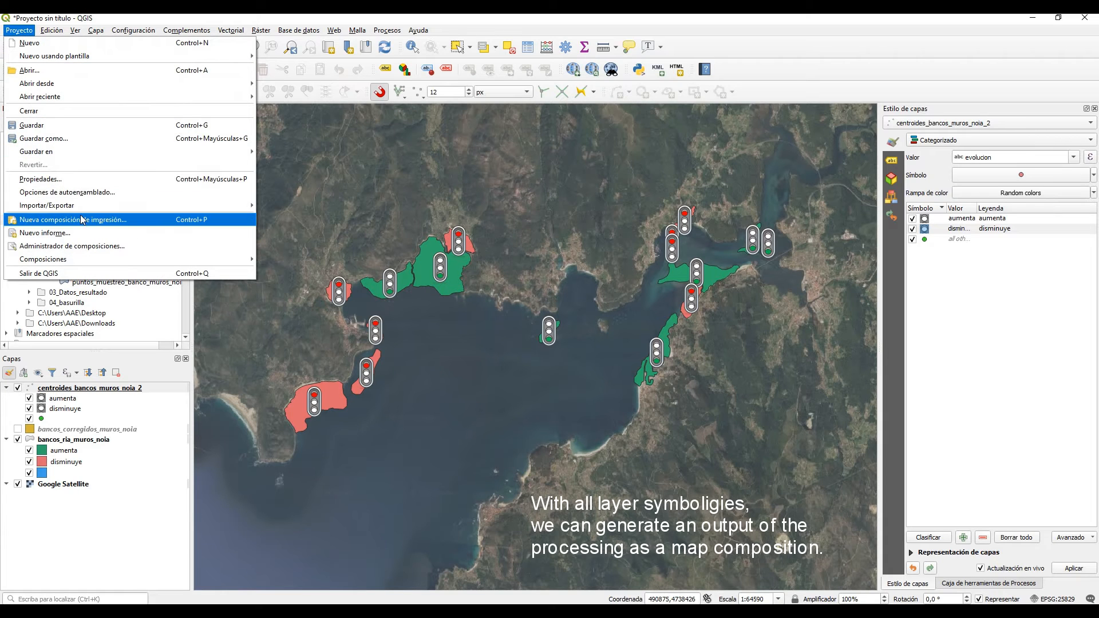
pyautogui.click(155, 223)
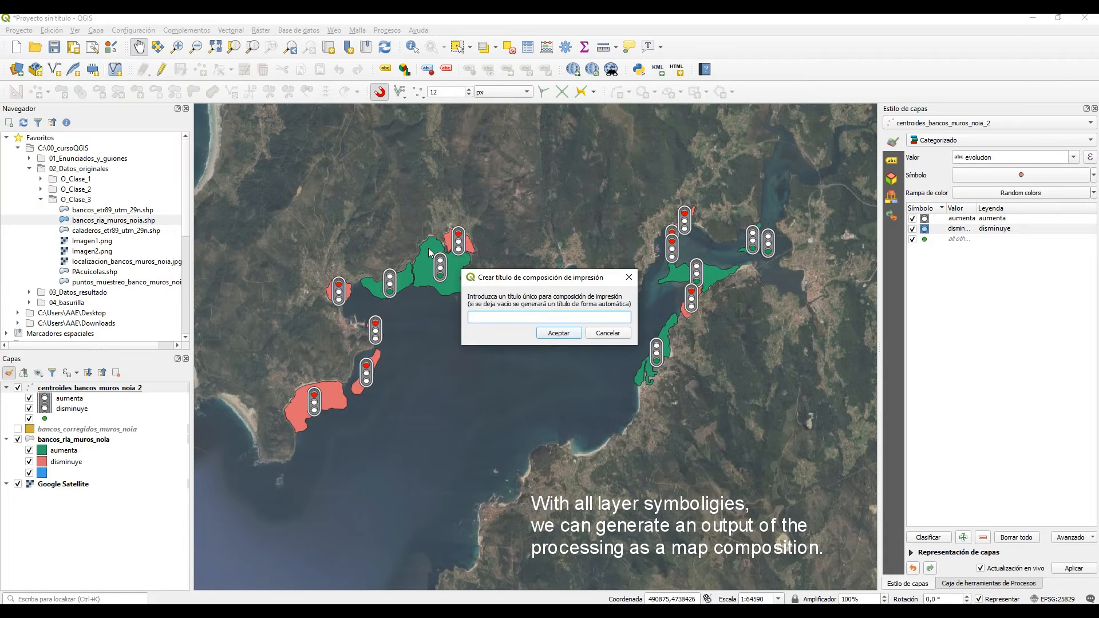
pyautogui.write('evolucion')
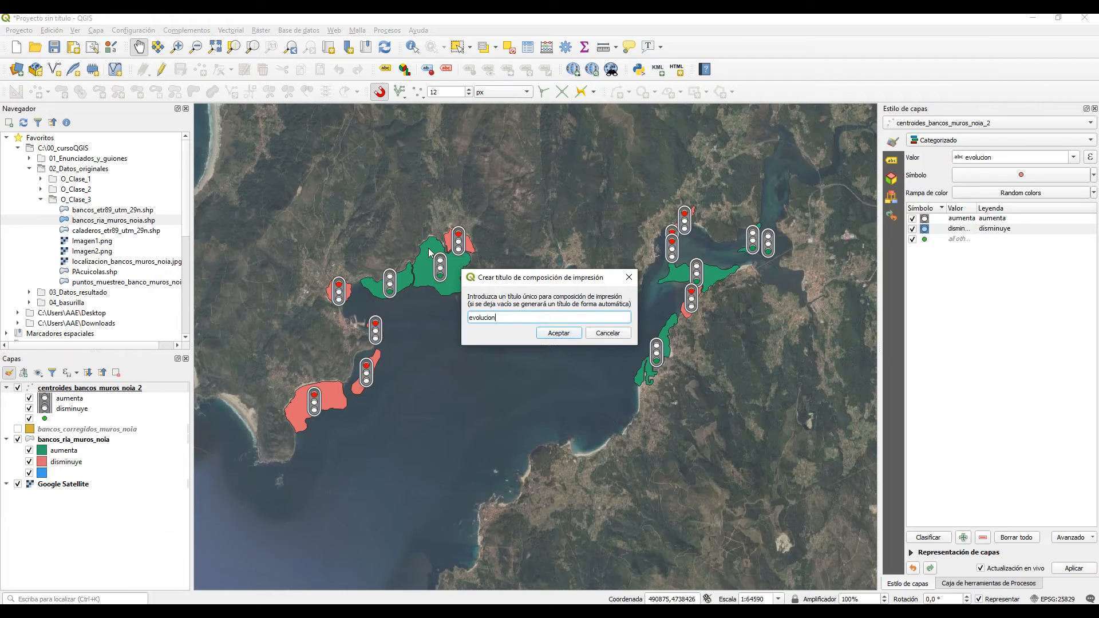
pyautogui.press('Return')
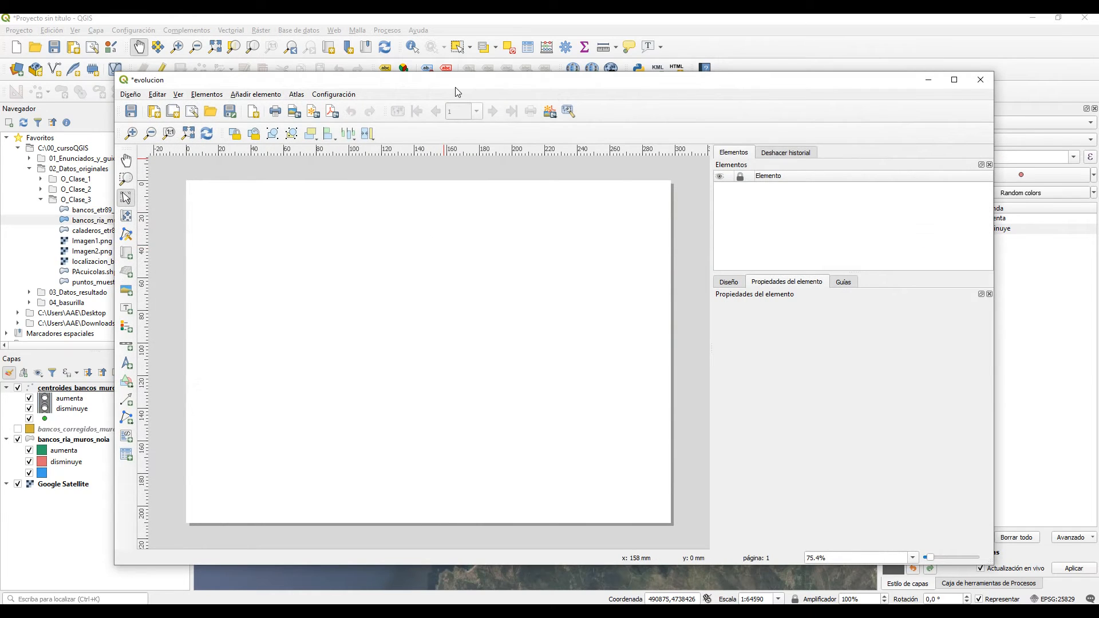
# Maximise the layout window and add a map about 175 by 104 mm on the left part of the page.
pyautogui.doubleClick(455, 85)
pyautogui.click(12, 193)
pyautogui.moveTo(204, 228); pyautogui.dragTo(491, 397)
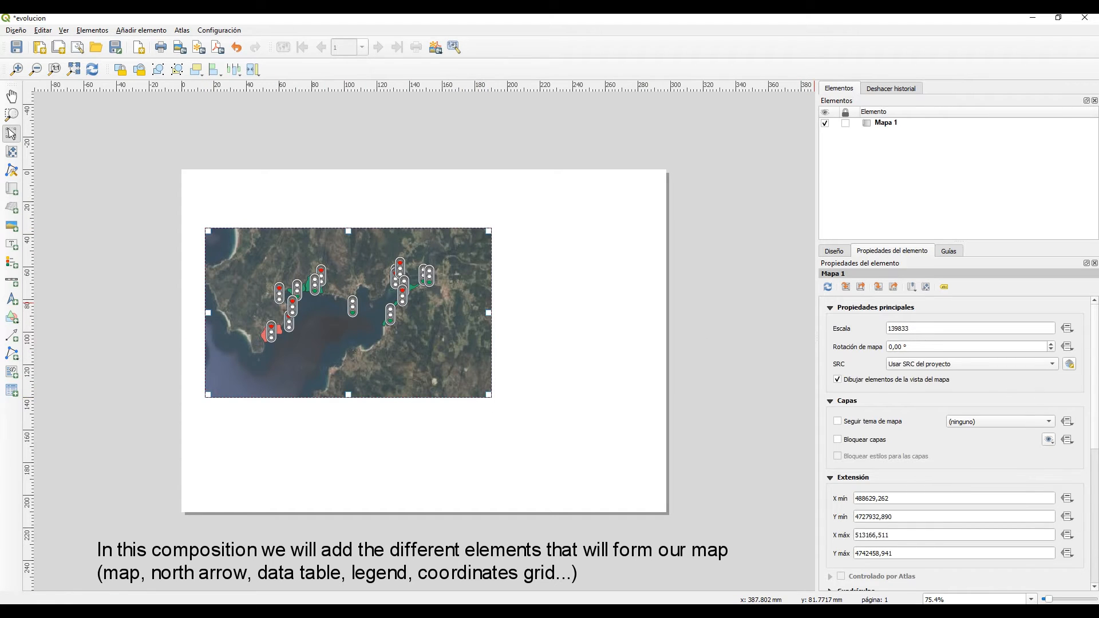
# Add a grid to Mapa 1 and open its properties for modification.
pyautogui.scroll(-5, 861, 379)
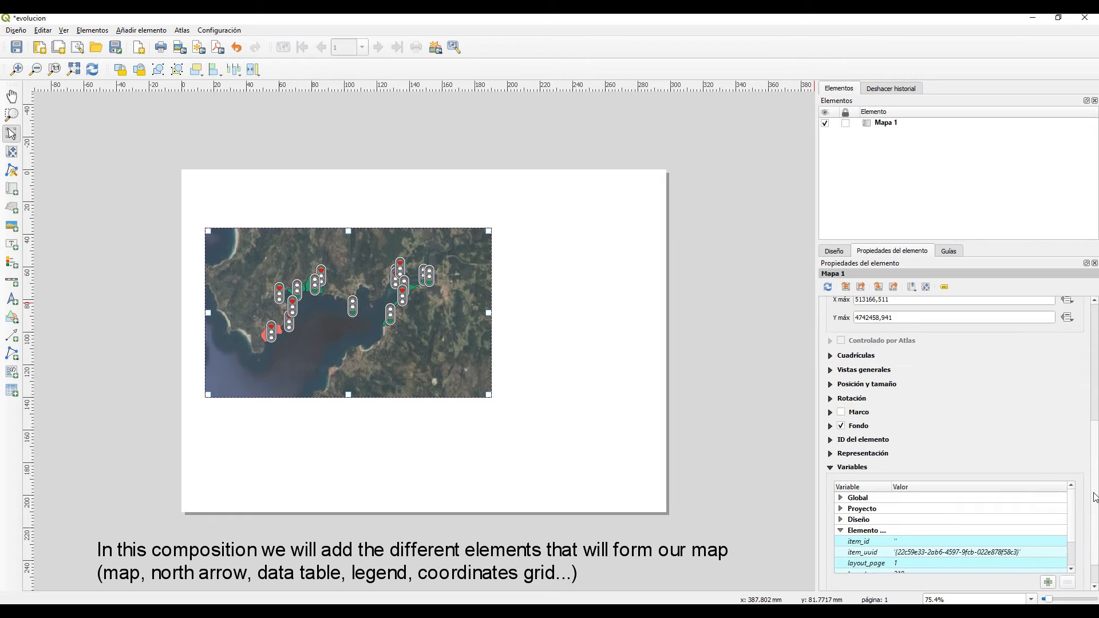
pyautogui.click(856, 355)
pyautogui.click(858, 376)
pyautogui.click(858, 391)
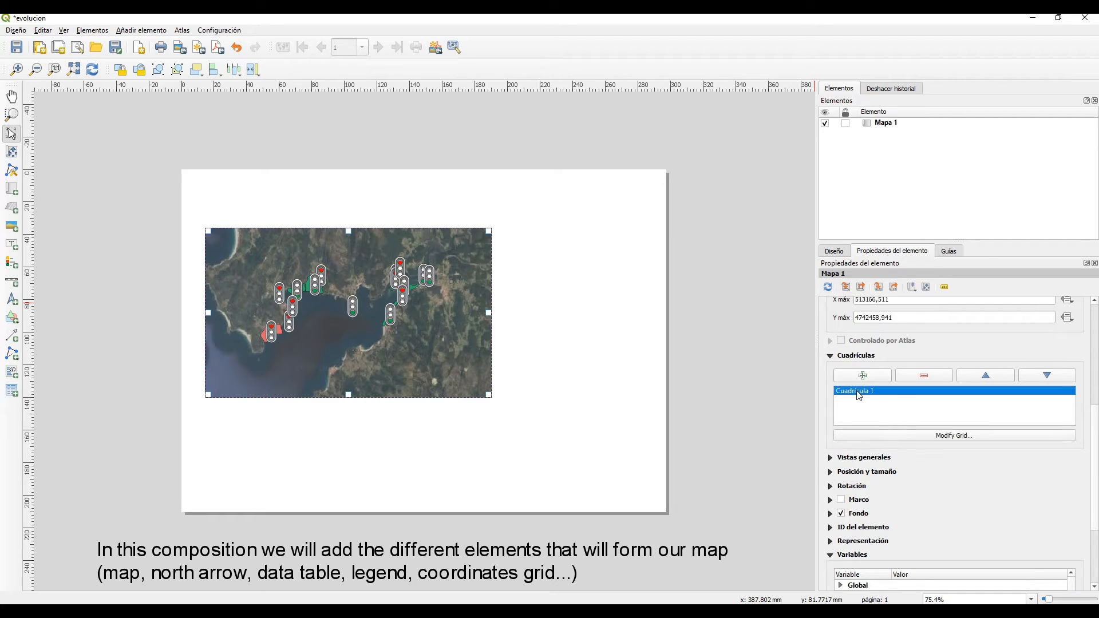
pyautogui.click(961, 436)
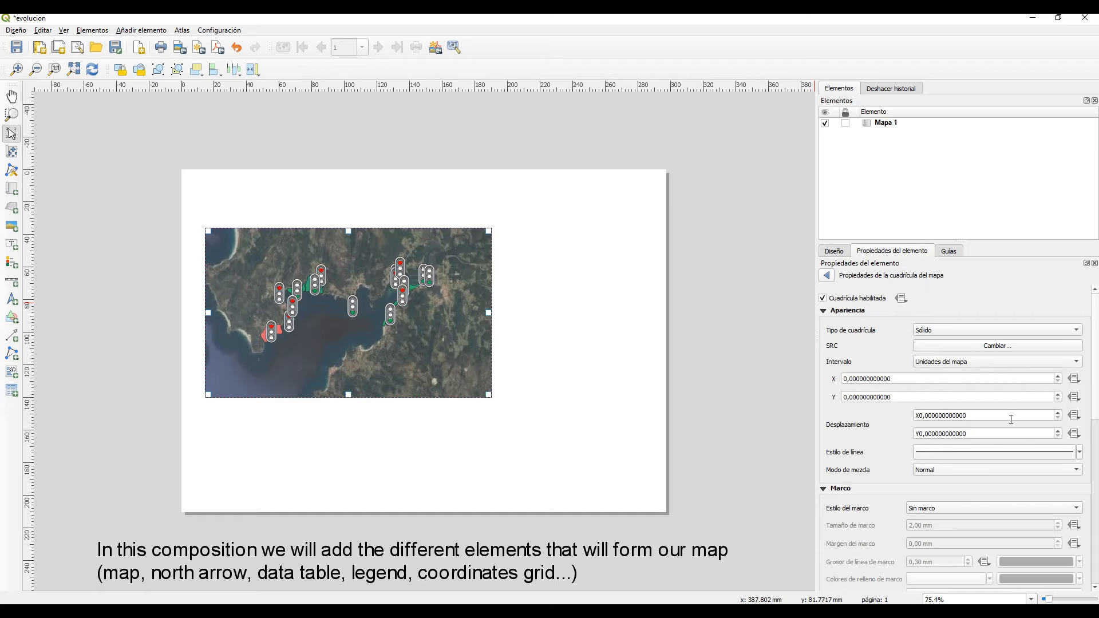
# Set the map grid's X and Y intervals to 0,05 and its coordinate reference system to WGS 84 (EPSG:4326).
pyautogui.click(851, 378)
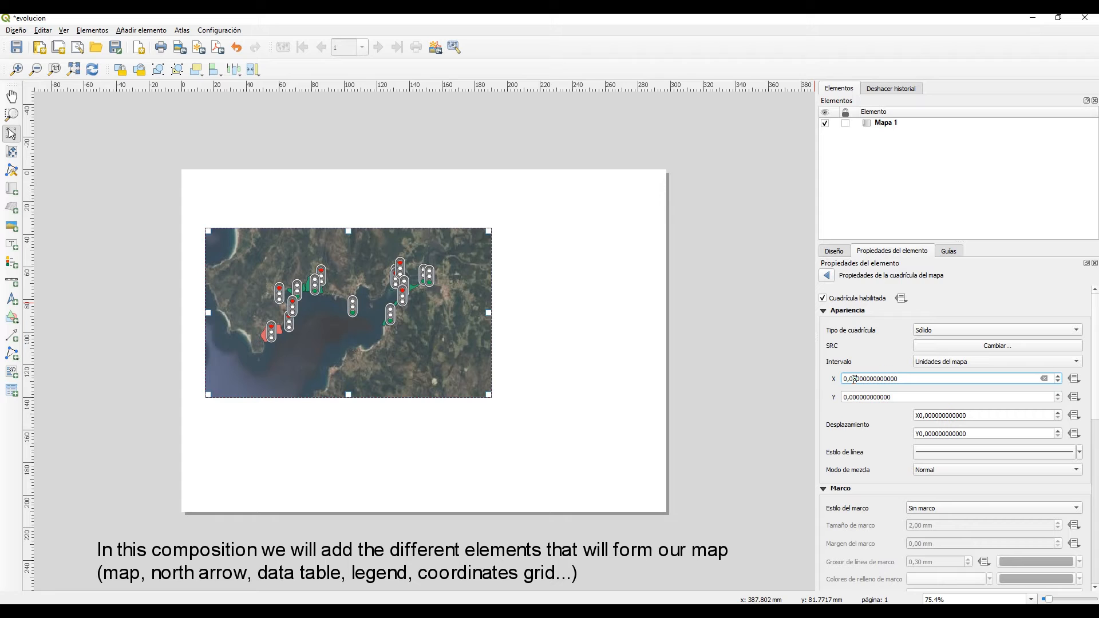
pyautogui.click(855, 396)
pyautogui.write('5')
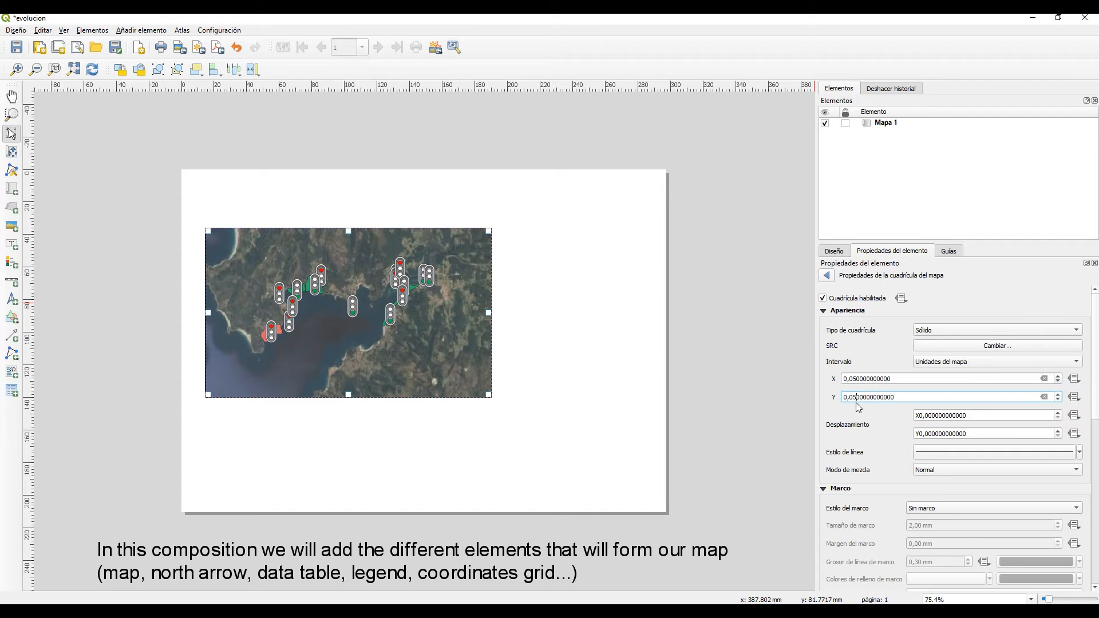
pyautogui.click(997, 350)
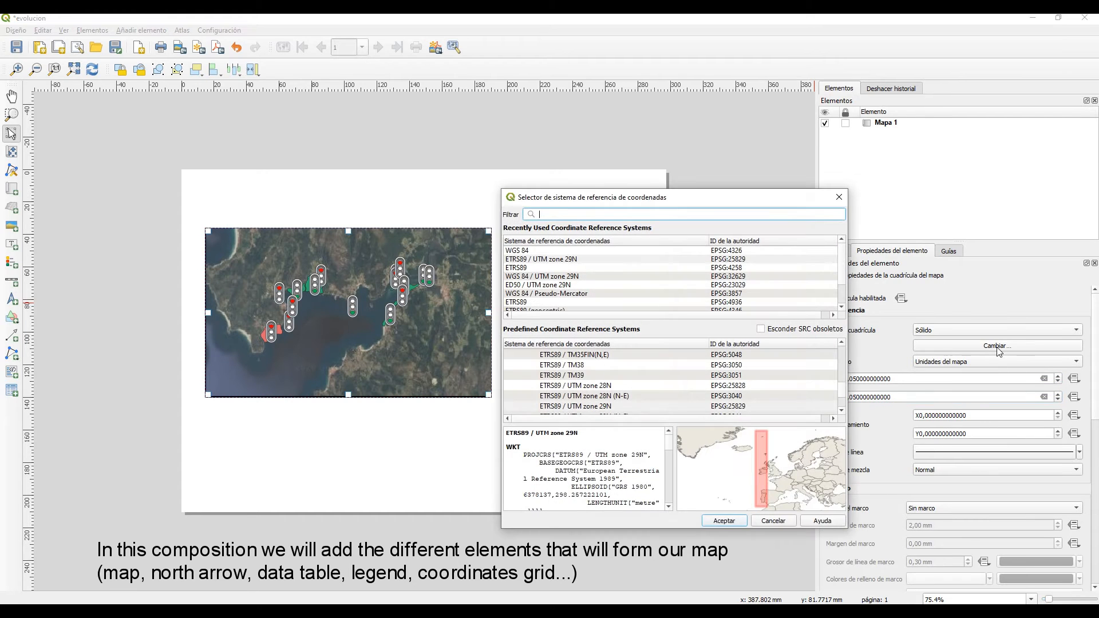
pyautogui.click(551, 251)
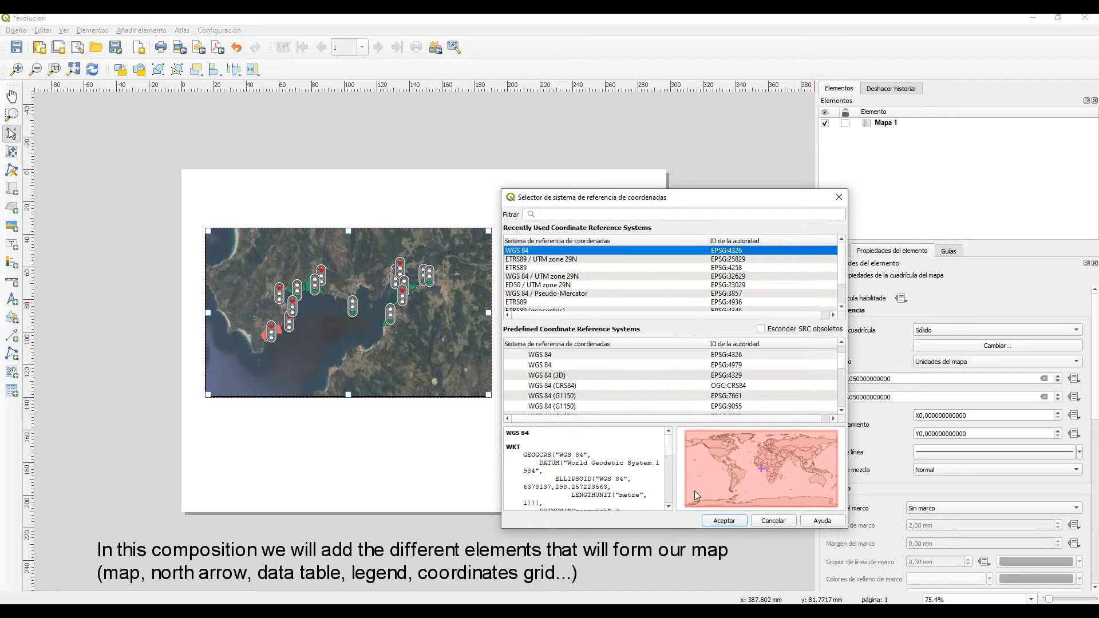
pyautogui.click(725, 518)
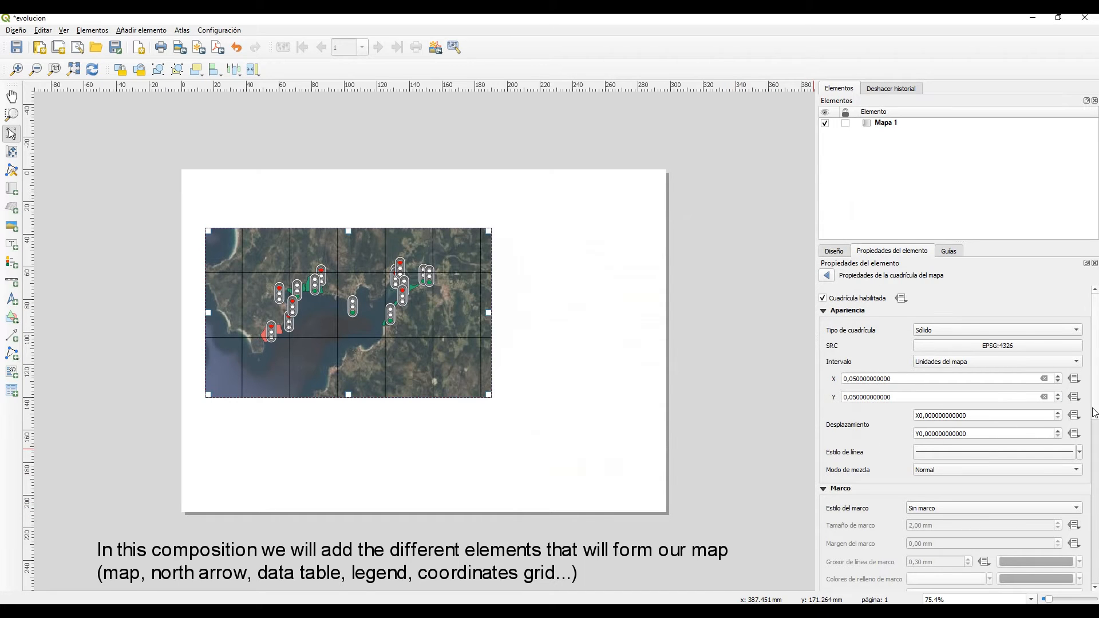
# Set the map grid's frame style to Cebra.
pyautogui.scroll(-5, 1095, 429)
pyautogui.scroll(5, 1095, 400)
pyautogui.click(934, 511)
pyautogui.click(943, 526)
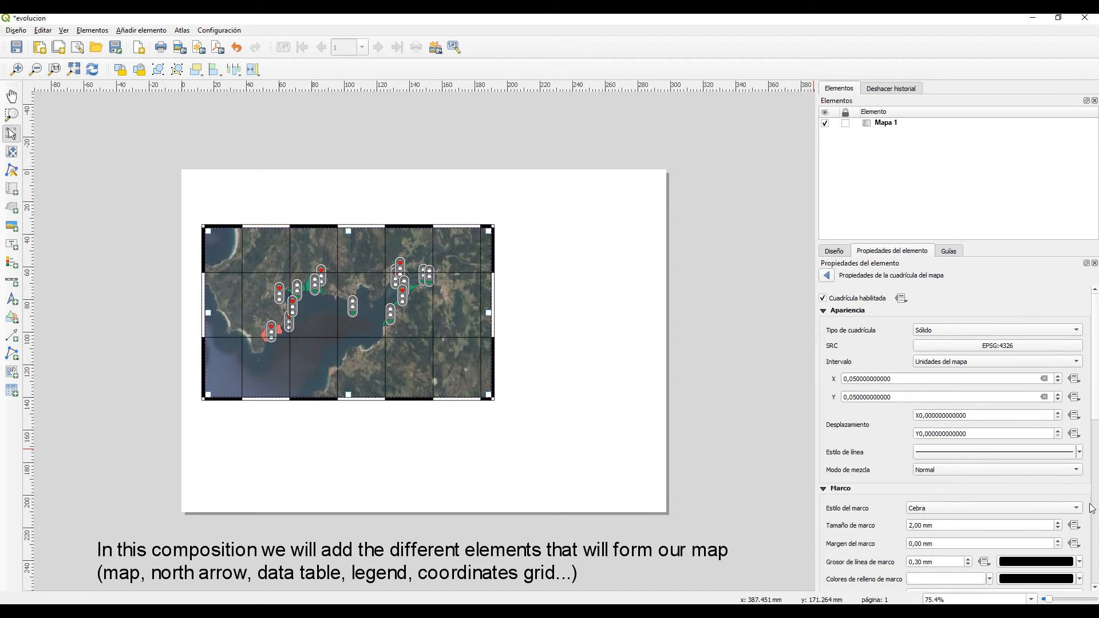
# Enable Dibujar coordenadas for the map grid and set its Derecha and Arriba coordinates to Deshabilitado.
pyautogui.click(1095, 587)
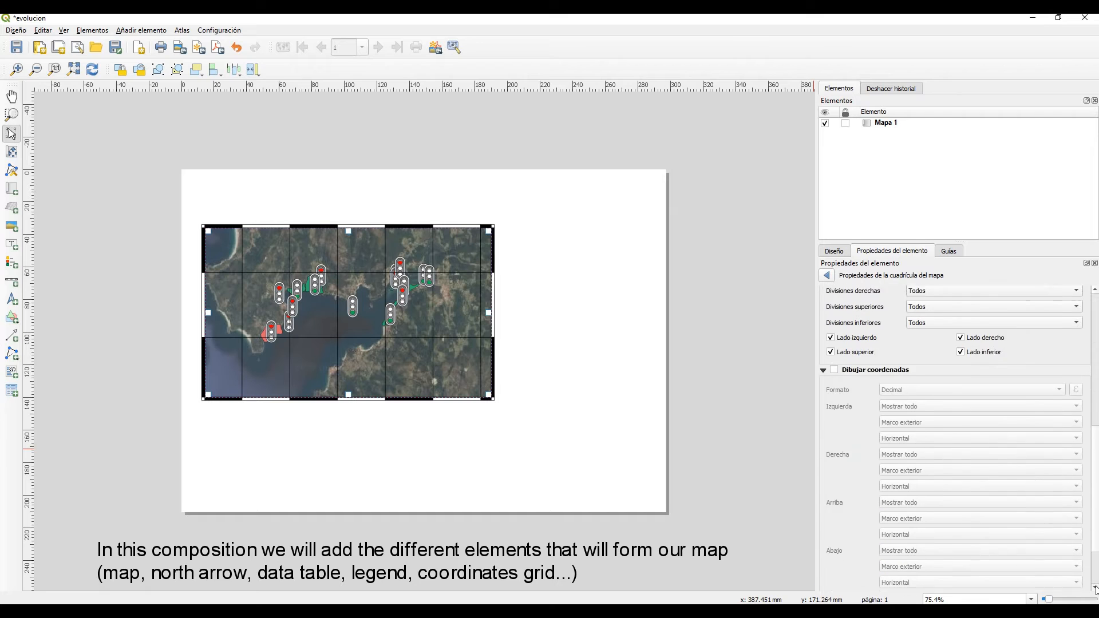
pyautogui.click(835, 336)
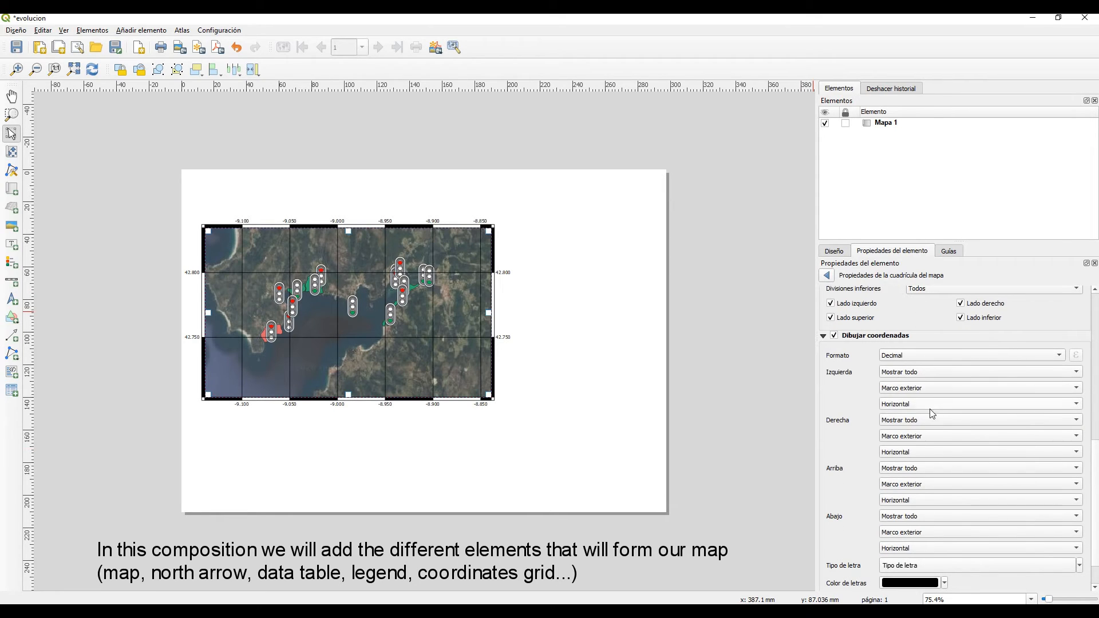
pyautogui.click(932, 424)
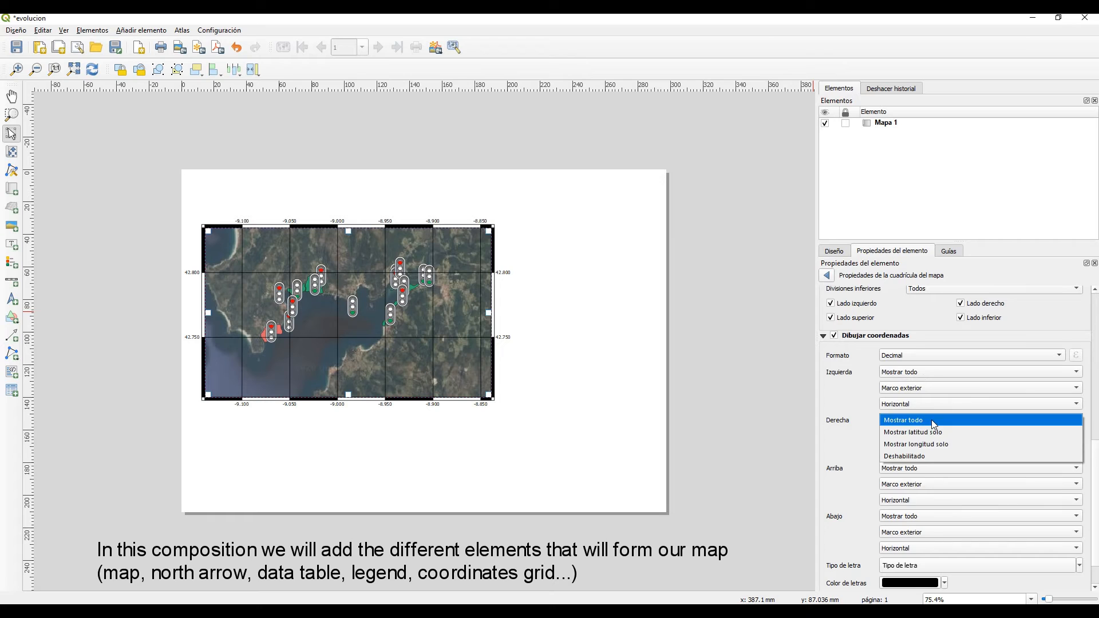
pyautogui.click(929, 456)
pyautogui.click(918, 471)
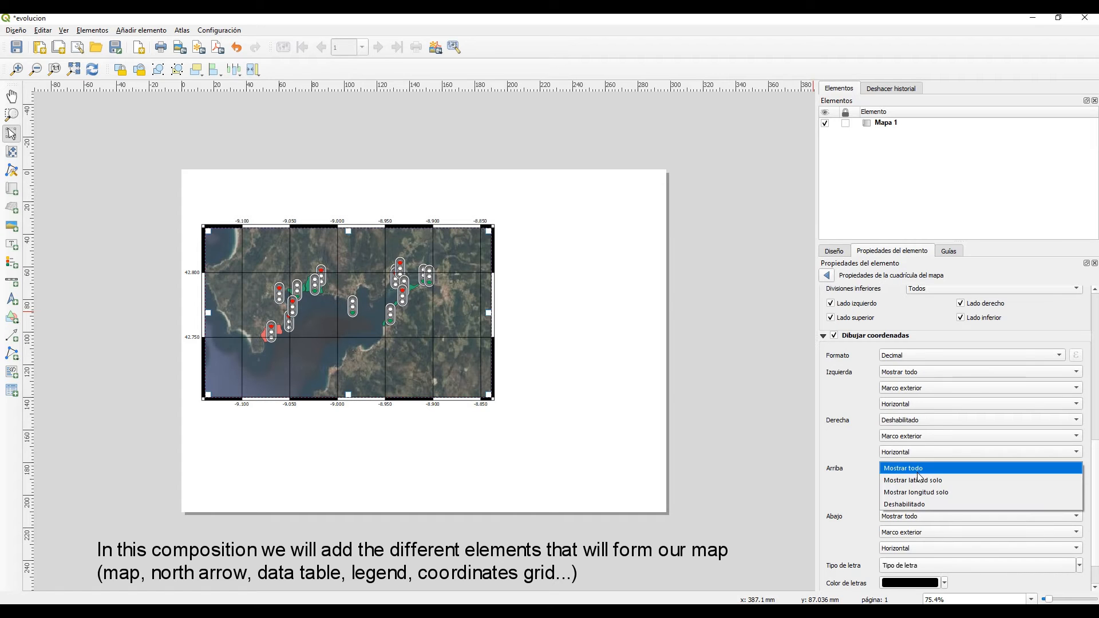
pyautogui.click(919, 504)
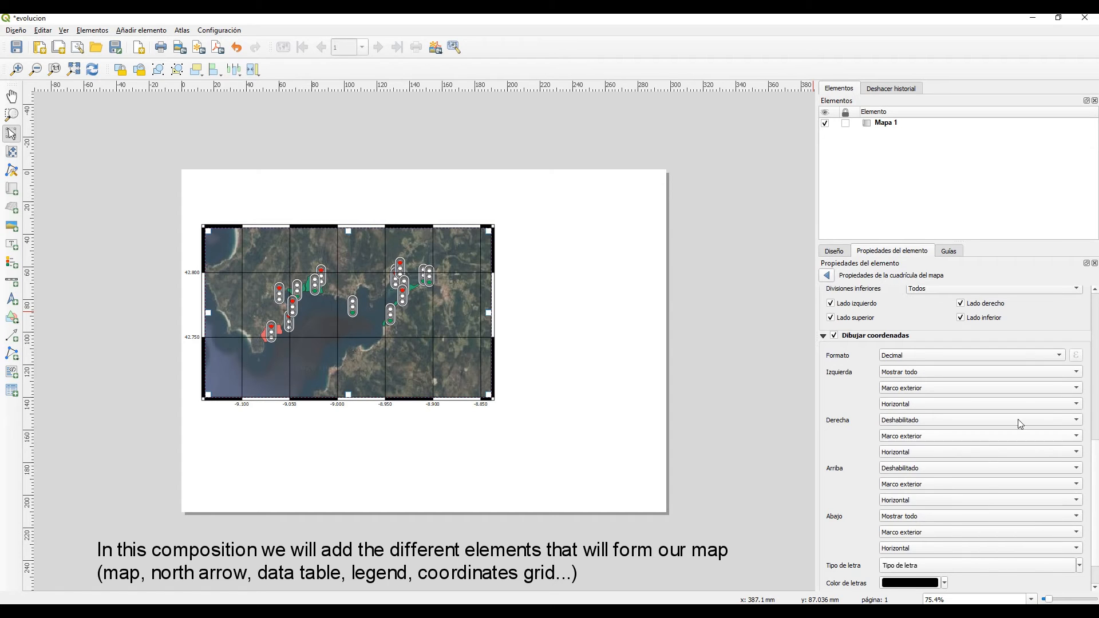
# Set the grid's coordinate precision to 2 decimals.
pyautogui.click(1094, 422)
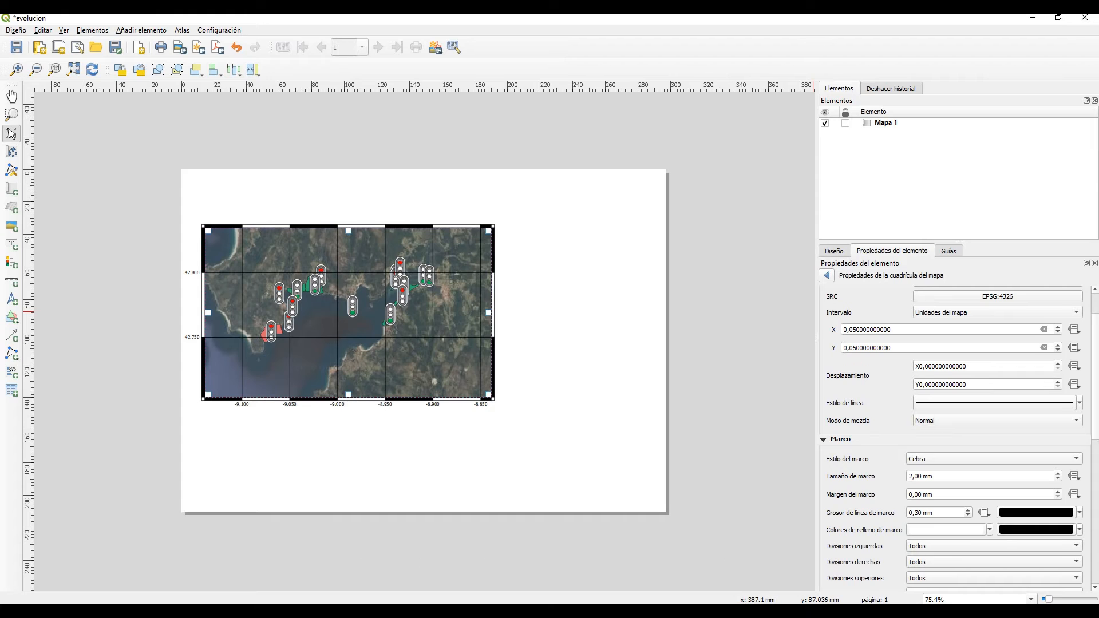
pyautogui.click(1094, 587)
pyautogui.scroll(-10, 1094, 589)
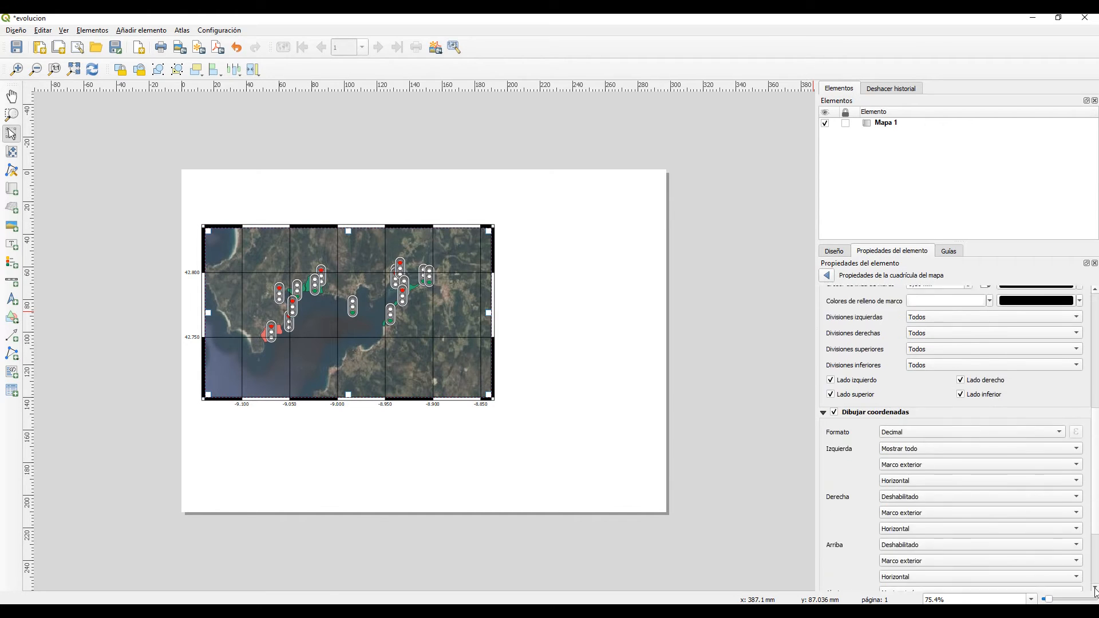
pyautogui.click(1078, 581)
pyautogui.click(1078, 580)
pyautogui.click(1078, 580)
pyautogui.click(1078, 579)
pyautogui.click(1079, 575)
pyautogui.click(1078, 575)
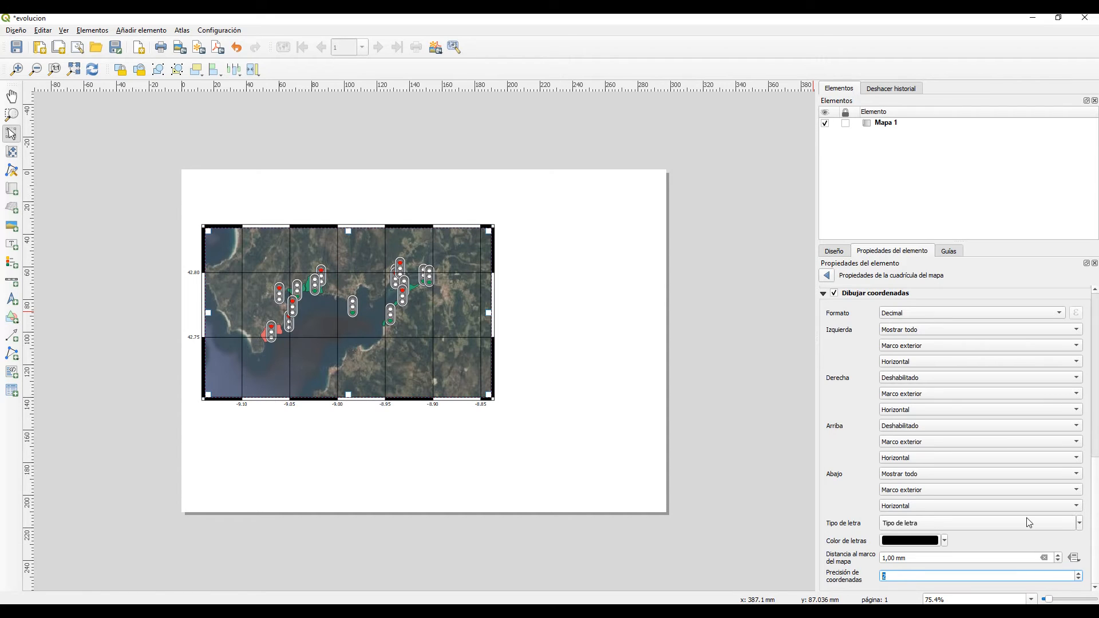
# Add a legend to the page, to the lower right of the map.
pyautogui.click(10, 264)
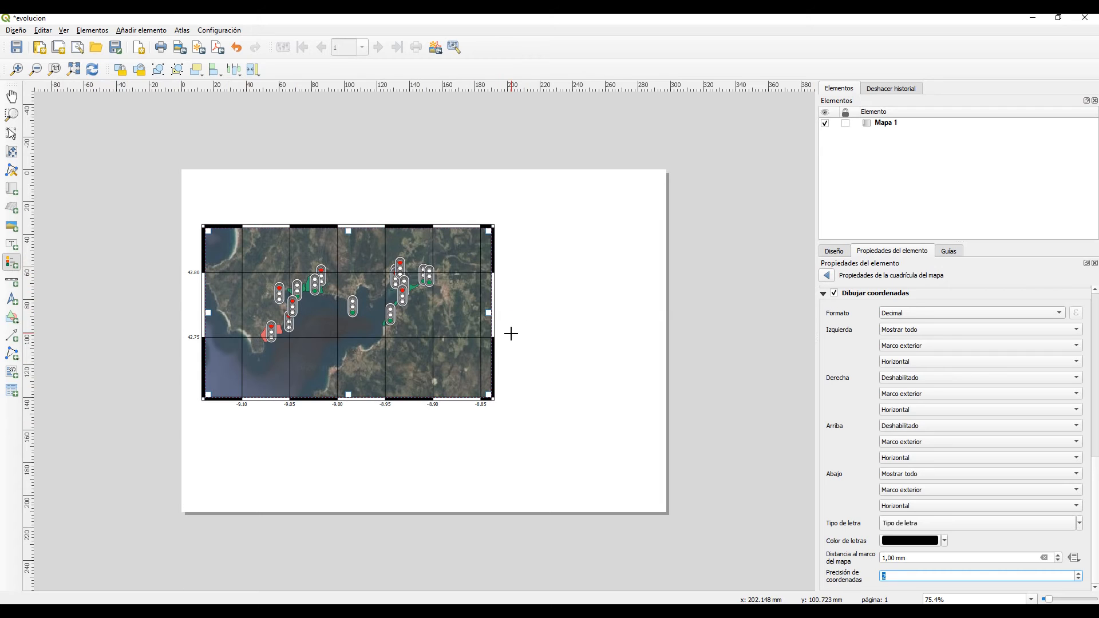
pyautogui.moveTo(508, 359)
pyautogui.mouseDown()
pyautogui.moveTo(547, 400)
pyautogui.moveTo(594, 404)
pyautogui.mouseUp()
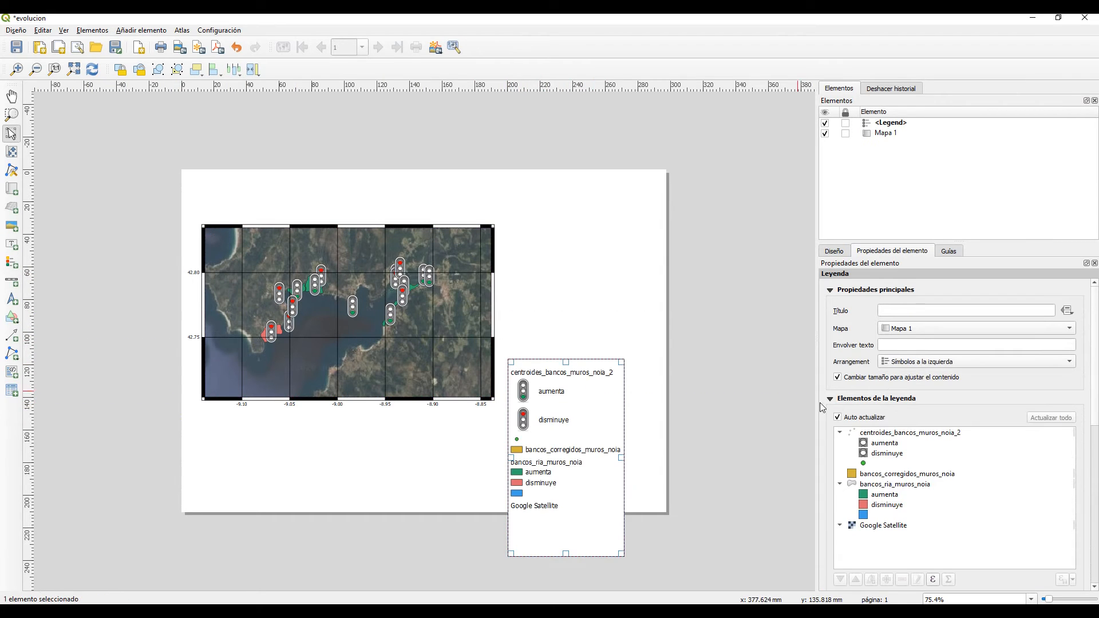
# Turn off the legend's automatic updating and remove the centroides_bancos_muros_noia_2 and bancos_corregidos_muros_noia entries from it.
pyautogui.click(889, 433)
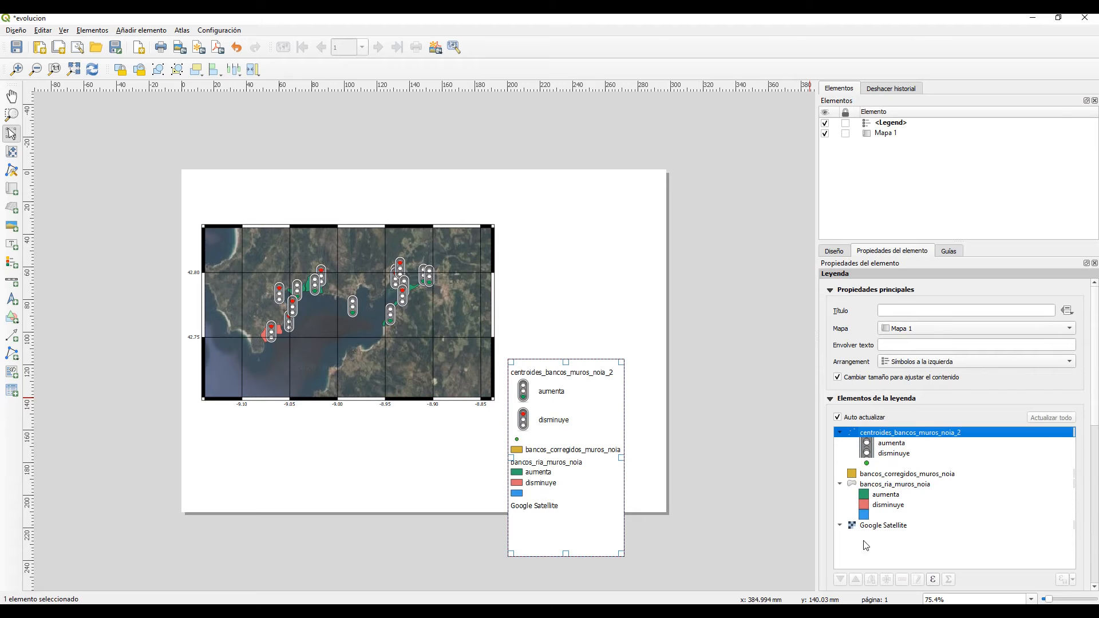
pyautogui.click(841, 417)
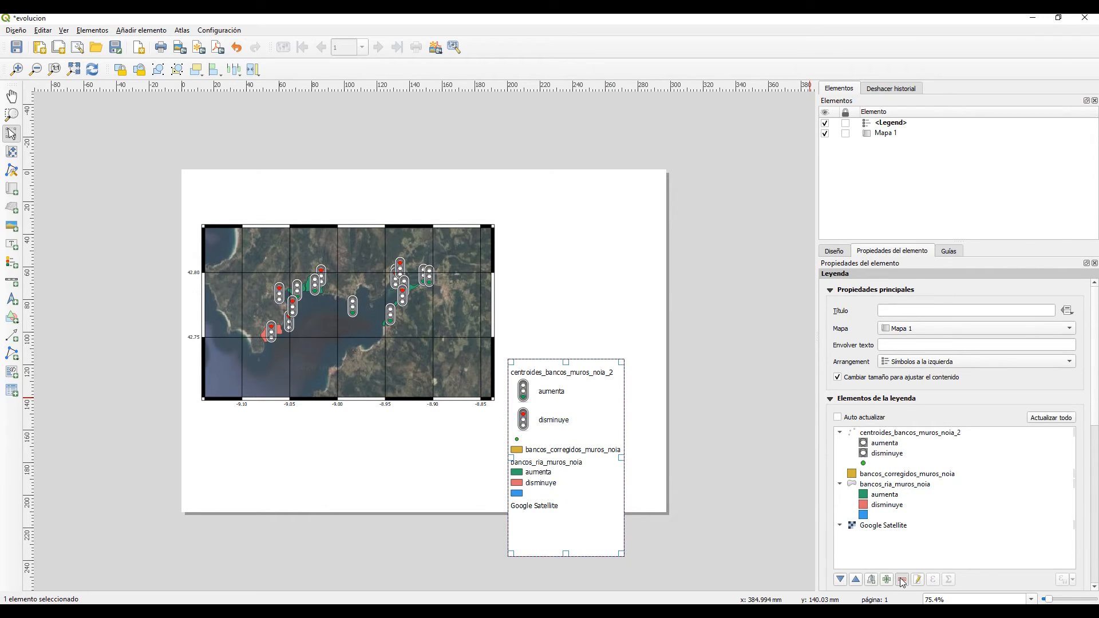
pyautogui.click(900, 434)
pyautogui.click(902, 579)
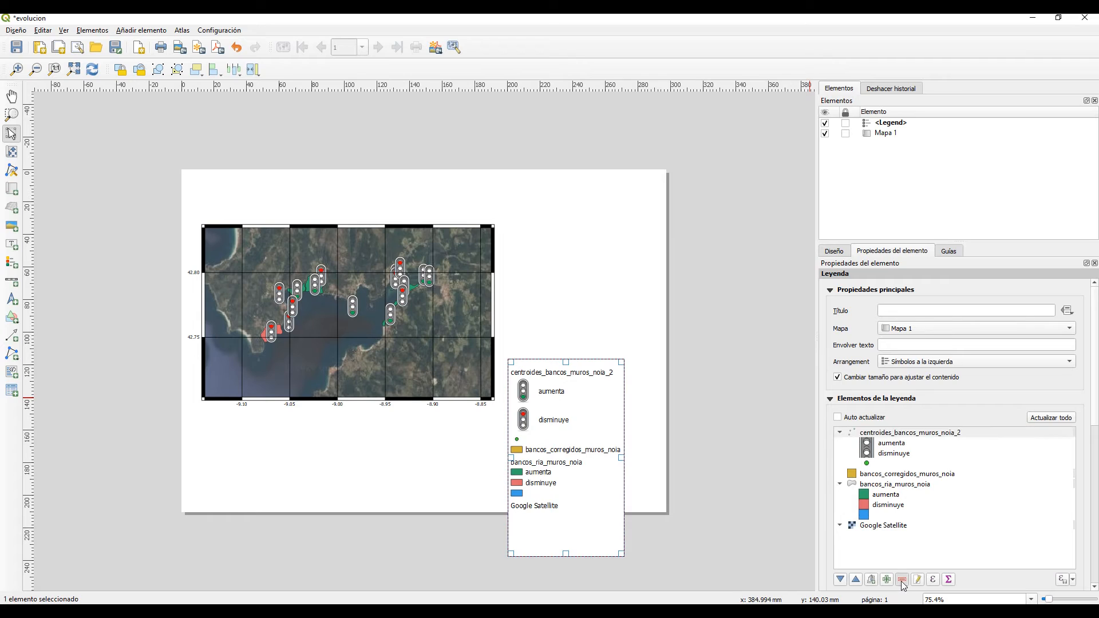
pyautogui.click(905, 438)
pyautogui.click(902, 580)
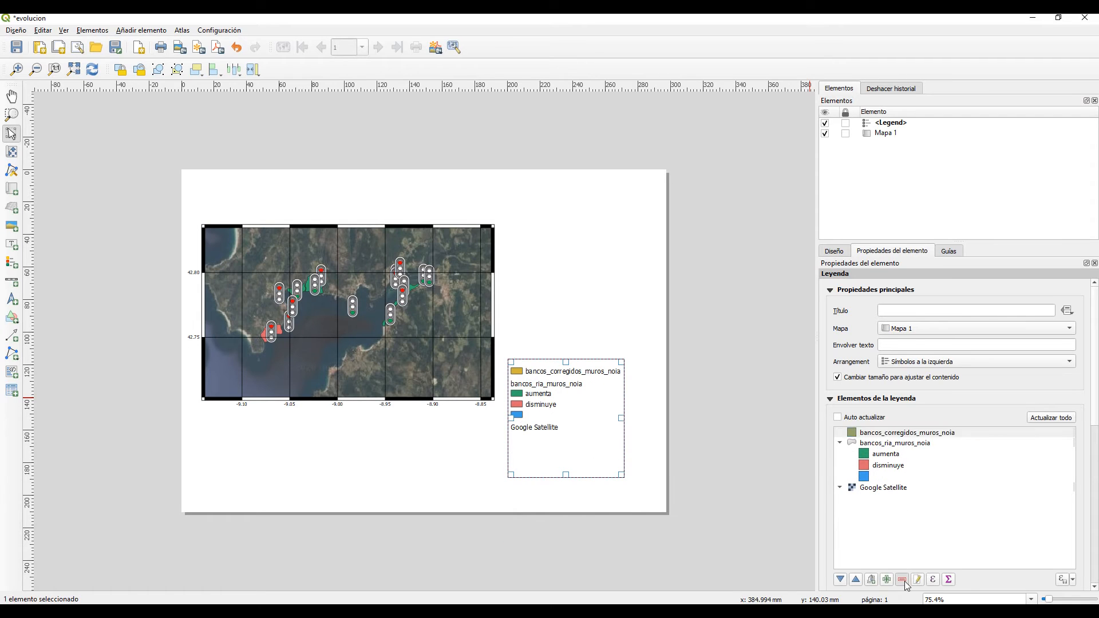
# Rename the legend entry bancos_ria_muros_noia as "Evolución densidad berberecho".
pyautogui.doubleClick(892, 437)
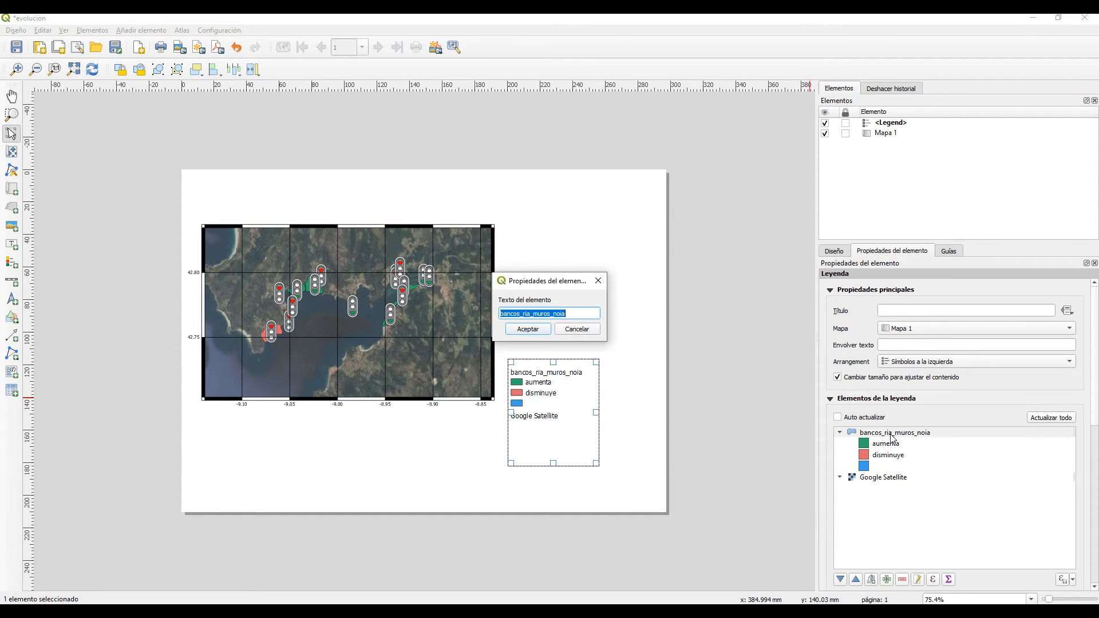
pyautogui.write('Evo')
pyautogui.click(529, 330)
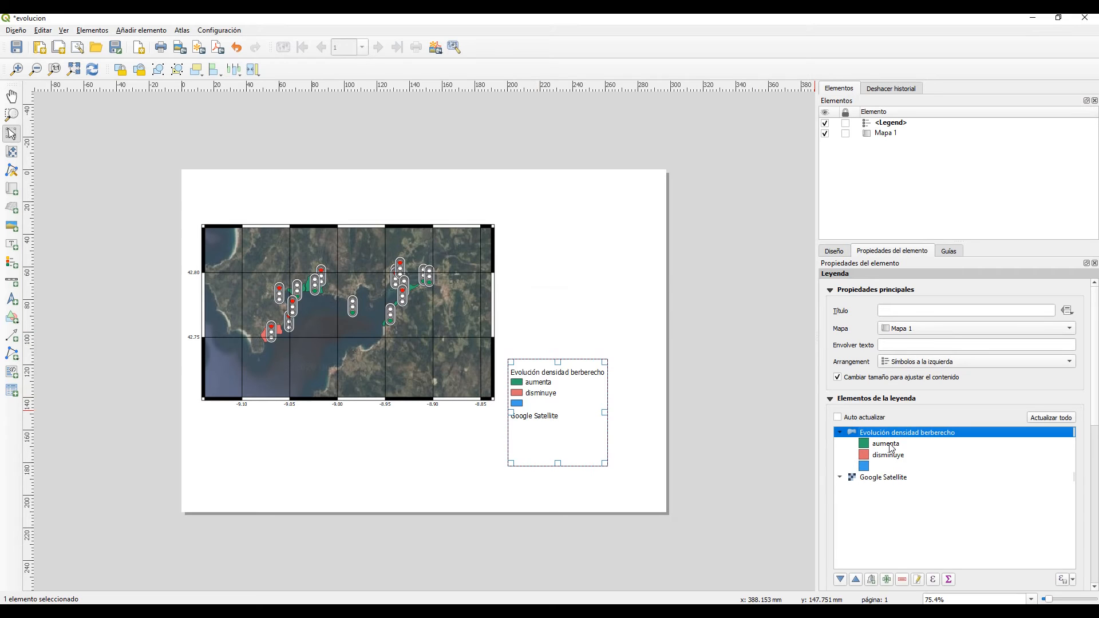
# Remove the unlabelled blue class and the Google Satellite layer from the legend.
pyautogui.click(889, 466)
pyautogui.click(901, 579)
pyautogui.click(887, 471)
pyautogui.click(902, 580)
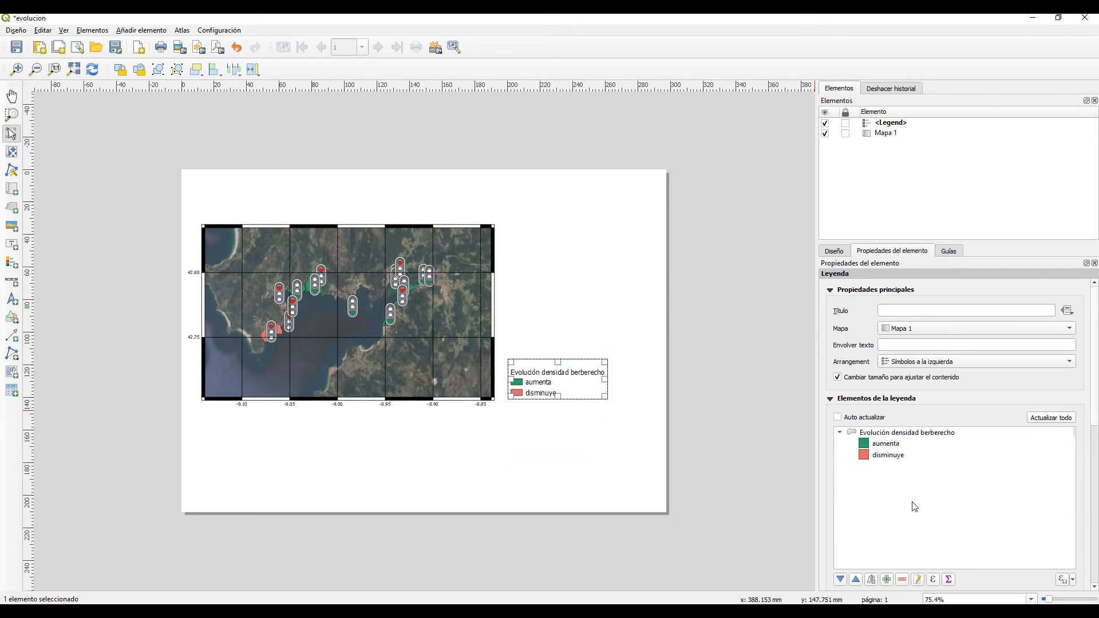
# Add an attribute table to the page, spanning the area beneath the map and legend.
pyautogui.click(11, 390)
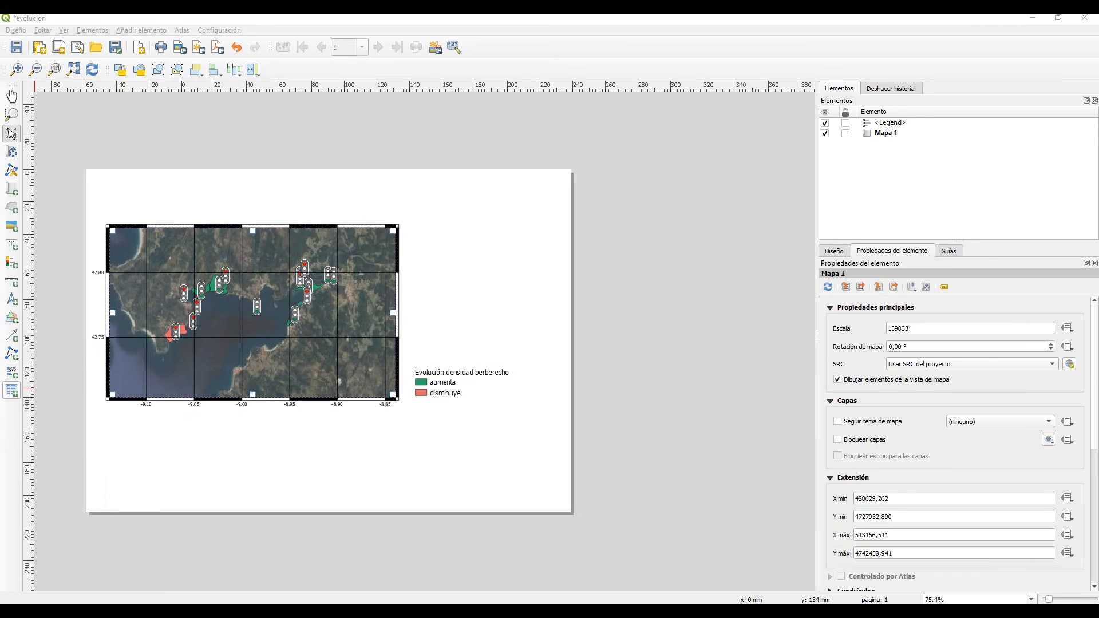
pyautogui.click(13, 394)
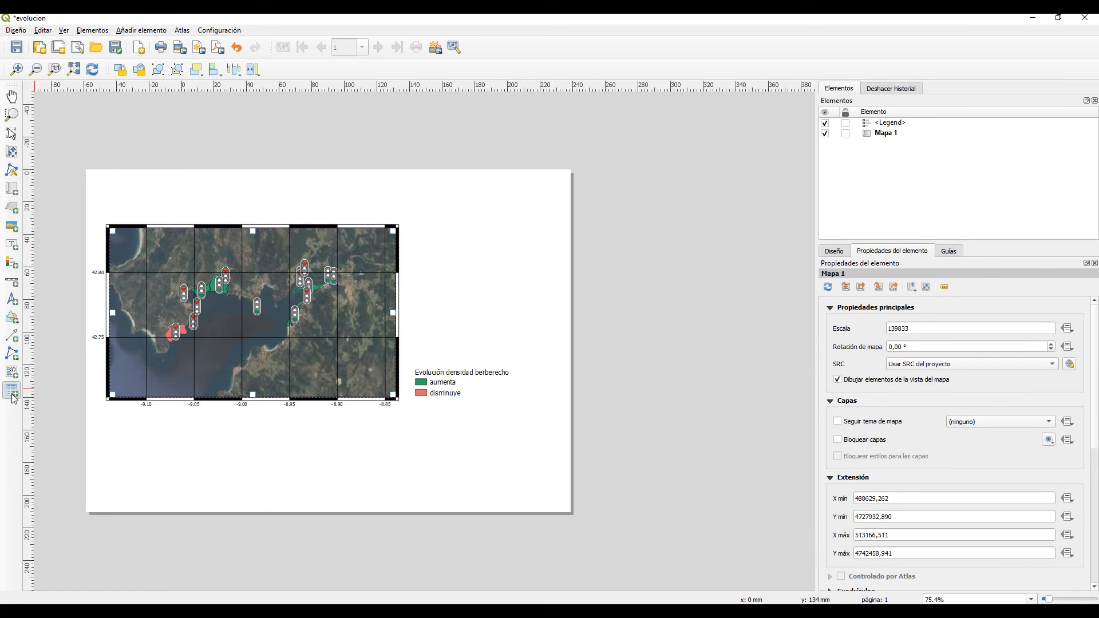
pyautogui.moveTo(109, 412); pyautogui.dragTo(537, 503)
# Remove the OBJECTID, TIPO and RIA columns from the attribute table.
pyautogui.click(969, 357)
pyautogui.click(513, 106)
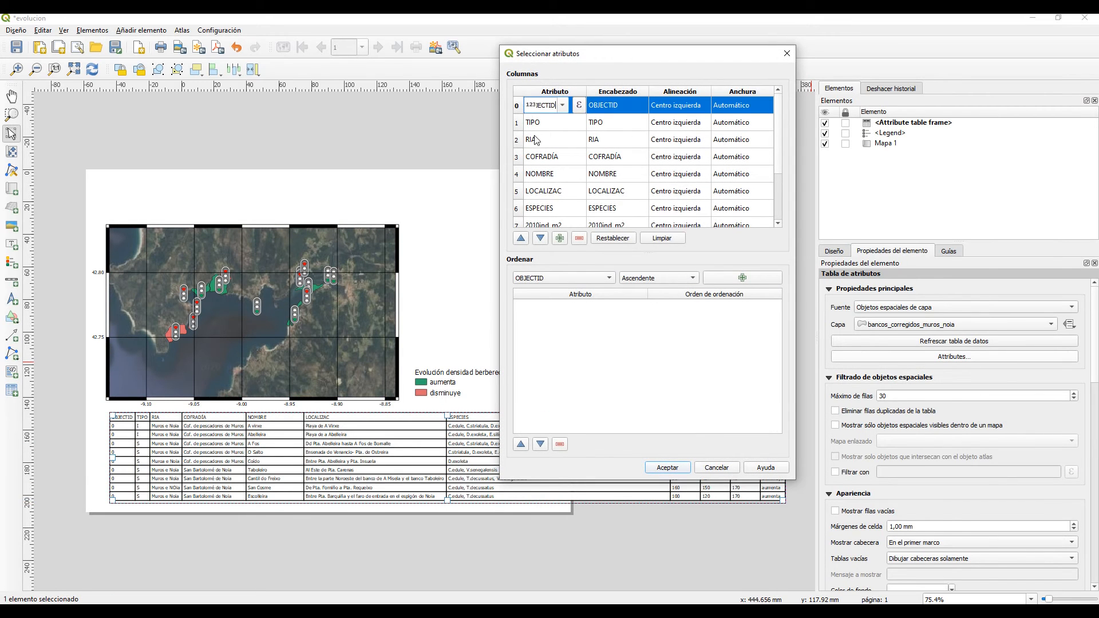
pyautogui.click(579, 238)
pyautogui.click(516, 107)
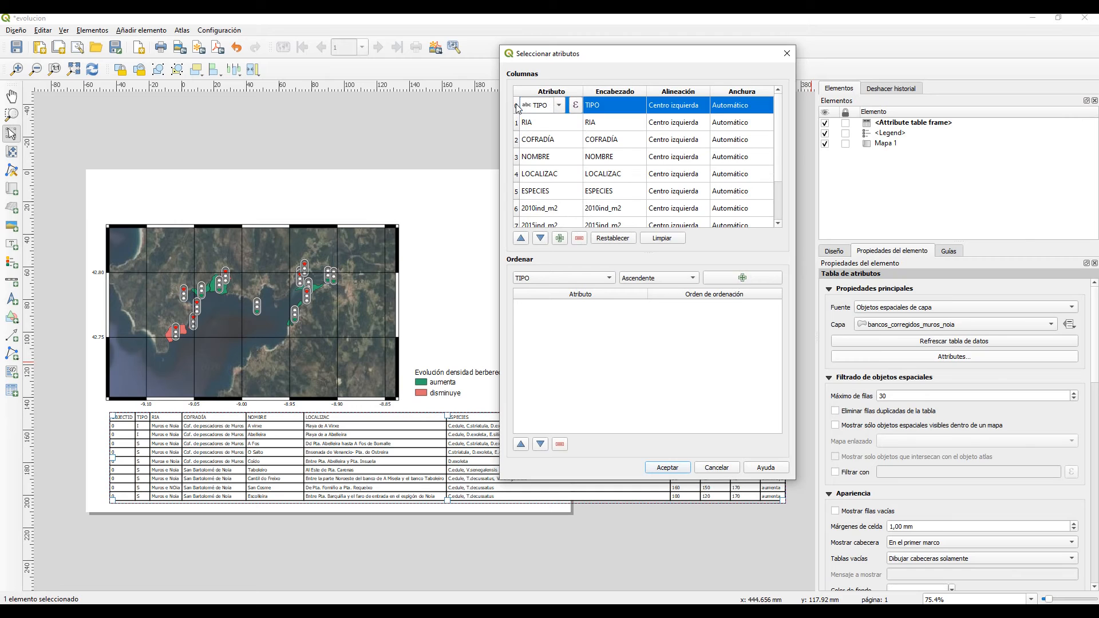
pyautogui.click(579, 238)
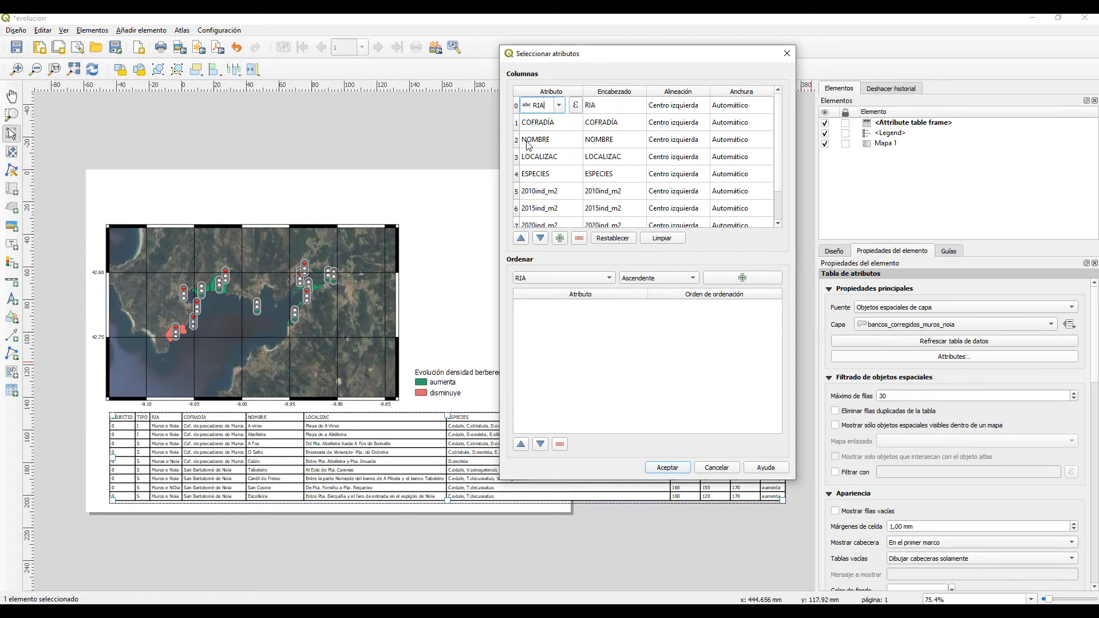
pyautogui.click(516, 107)
pyautogui.click(579, 239)
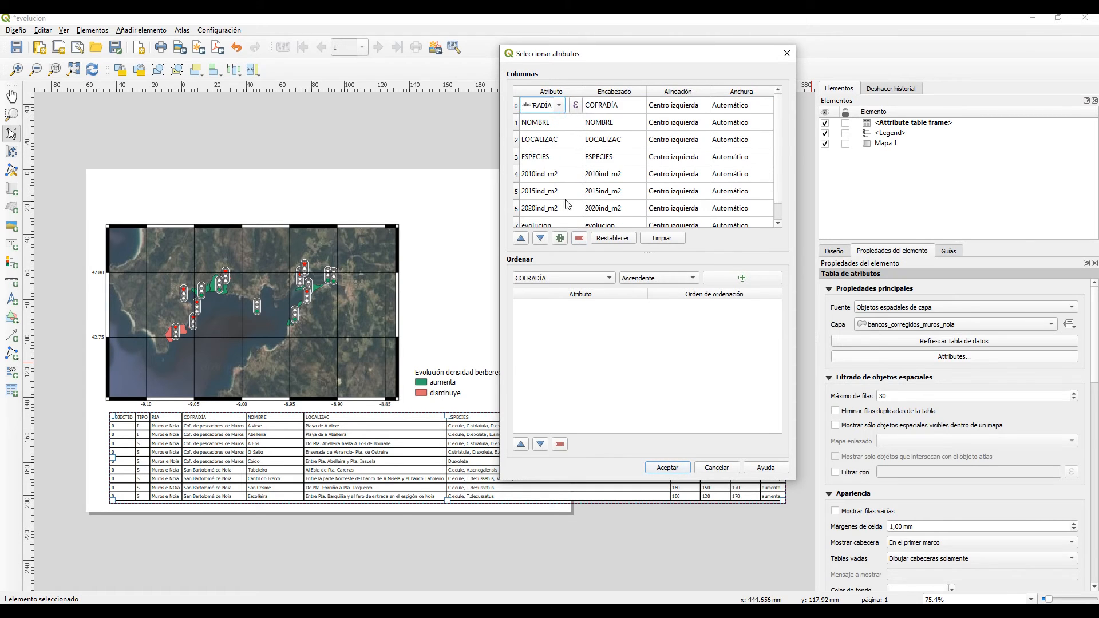
# Remove the LOCALIZAC, 2015ind_m2 and evolucion columns from the attribute table.
pyautogui.click(516, 139)
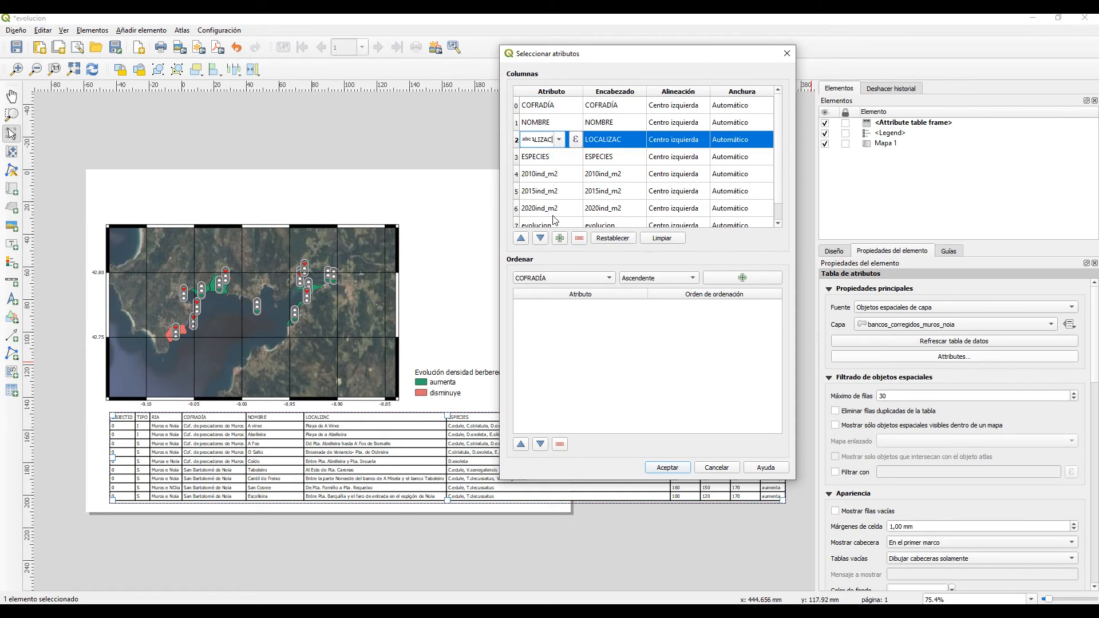
pyautogui.click(579, 239)
pyautogui.click(517, 175)
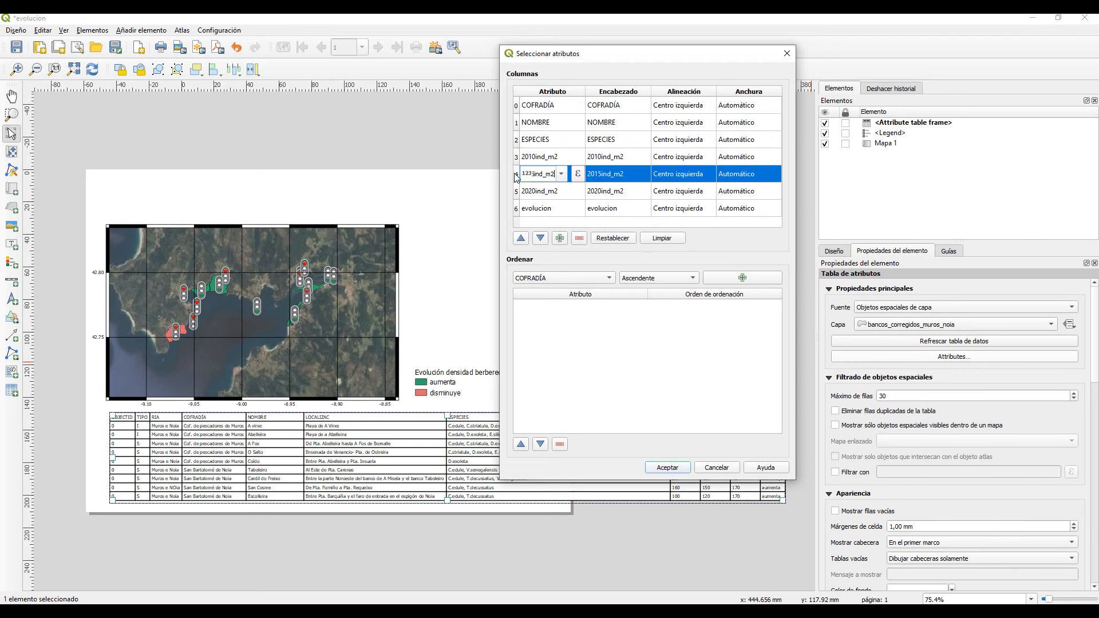
pyautogui.click(579, 238)
pyautogui.click(523, 195)
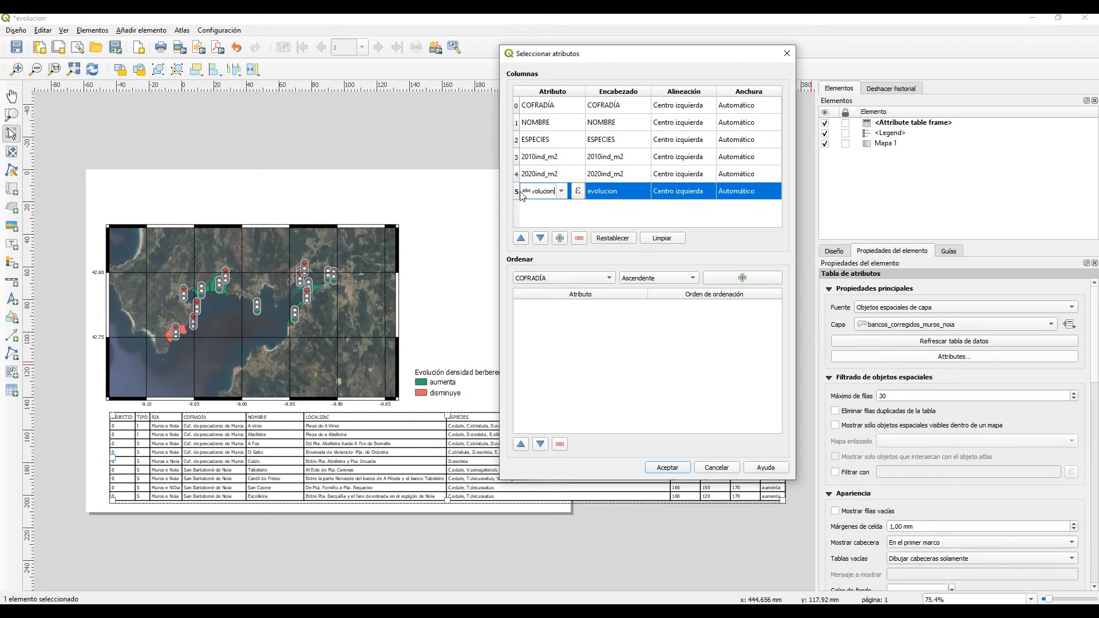
pyautogui.click(579, 239)
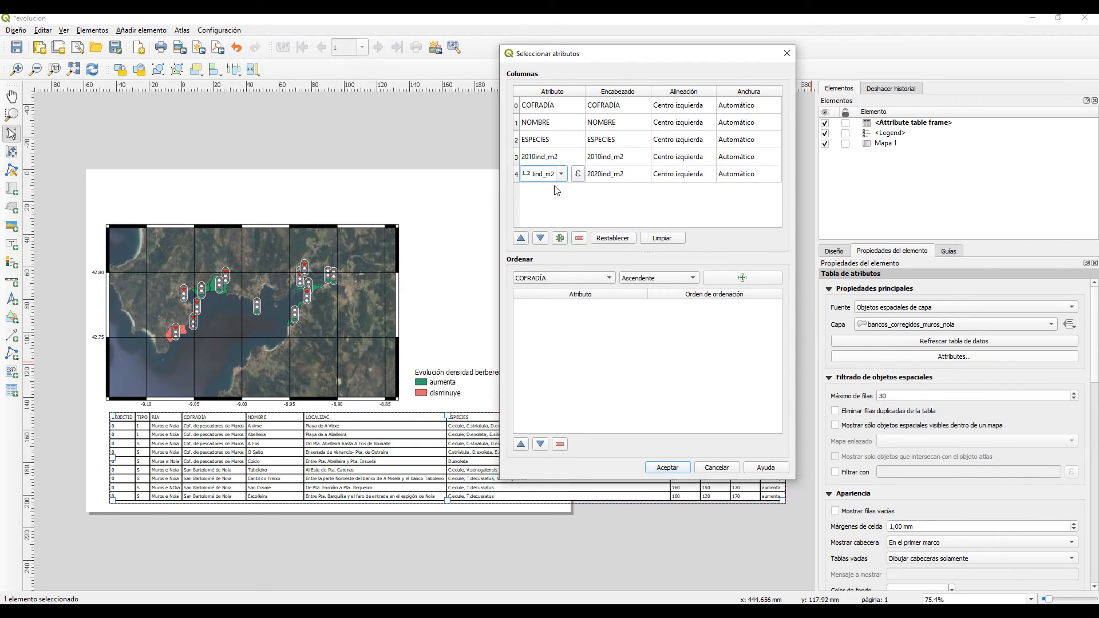
# Reorder the table columns so that NOMBRE and ESPECIES come before COFRADÍA, and apply the column selection.
pyautogui.click(520, 123)
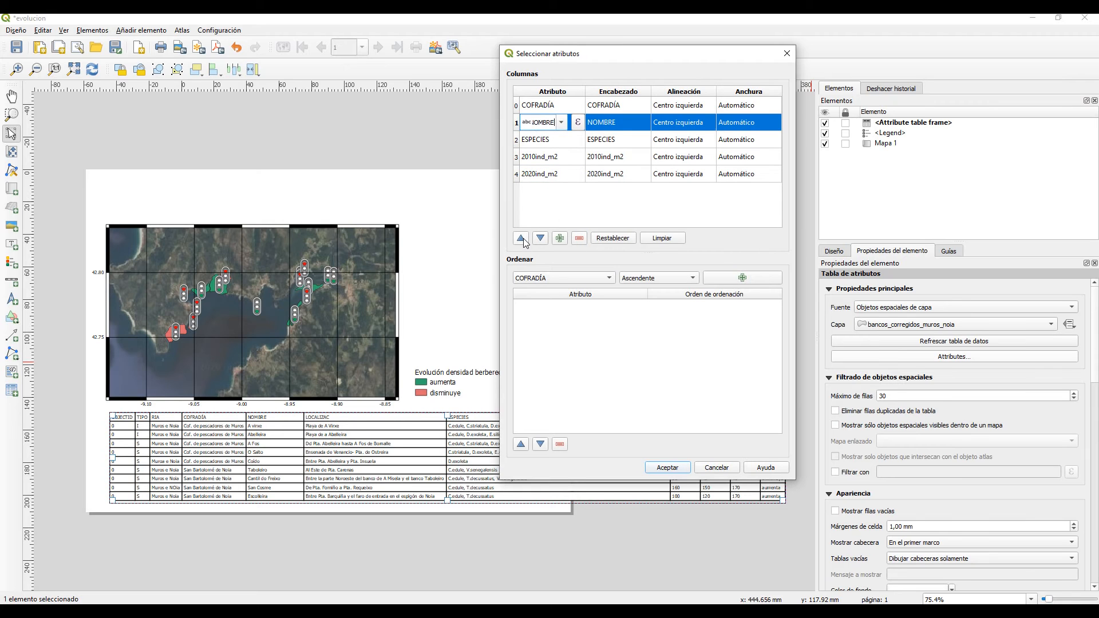
pyautogui.click(520, 238)
pyautogui.click(516, 141)
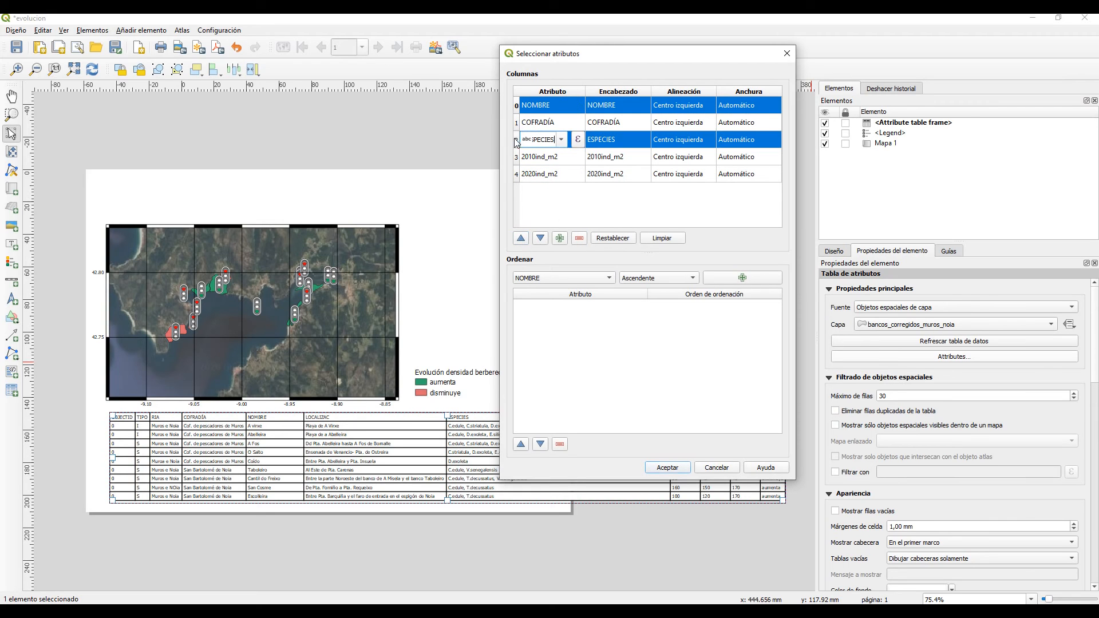
pyautogui.click(520, 238)
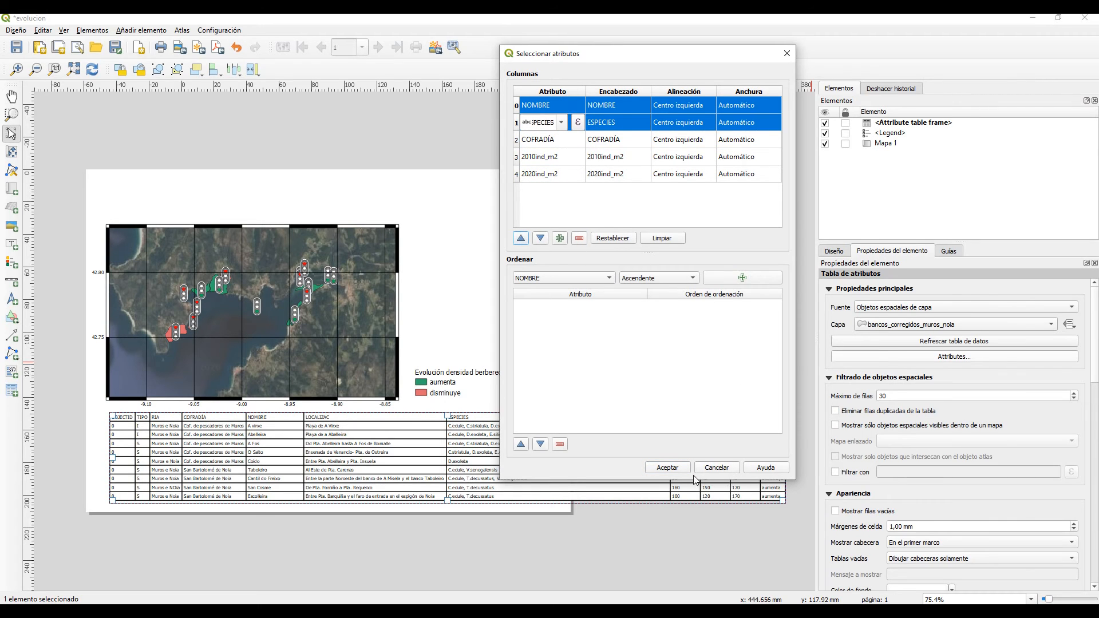
pyautogui.click(673, 467)
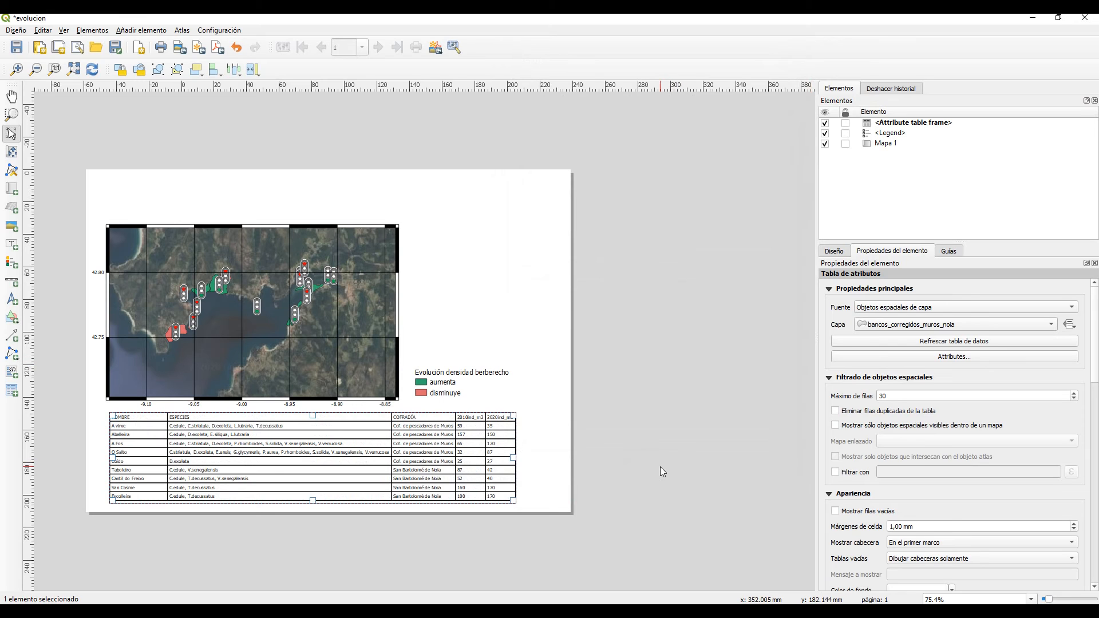
# Change the headings of the 2010ind_m2 and 2020ind_m2 columns to "2010 ind/m^2" and "2020 ind/m^2".
pyautogui.click(952, 357)
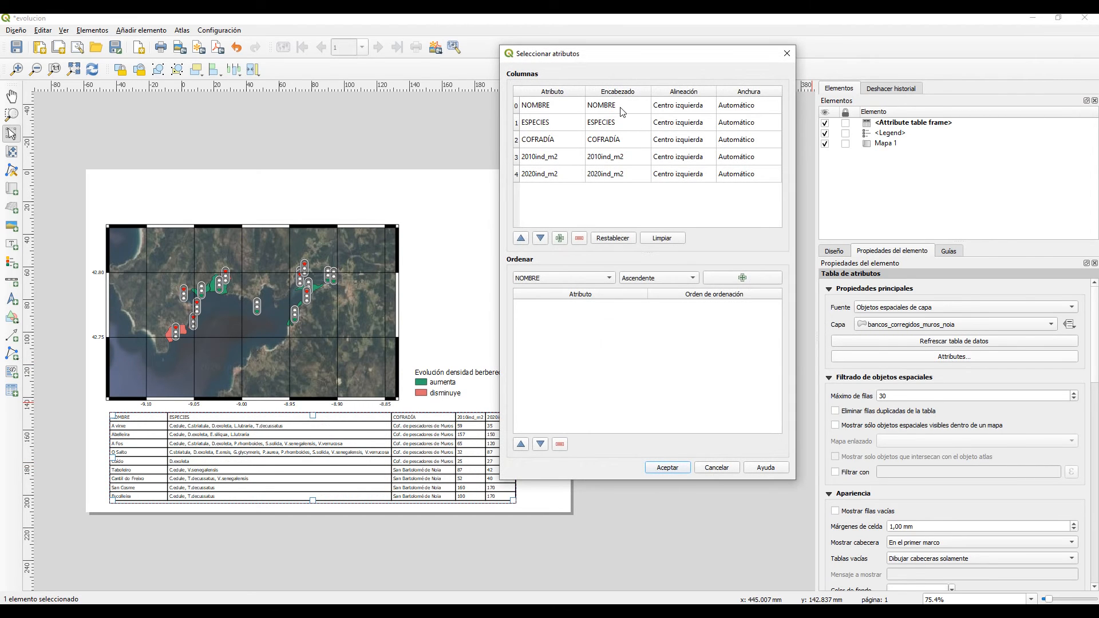
pyautogui.click(616, 158)
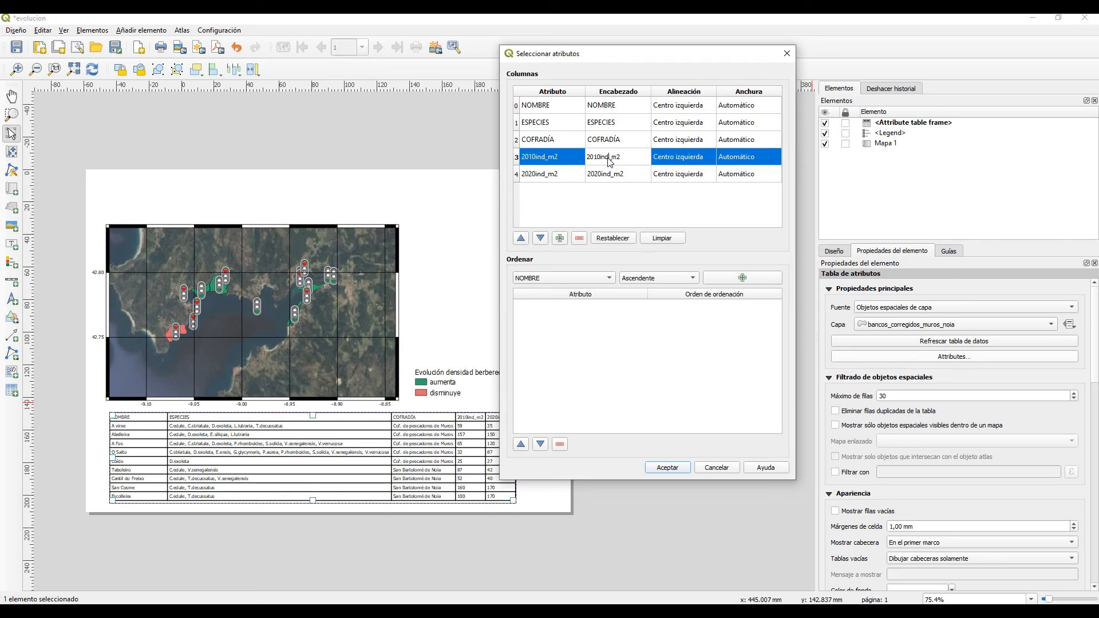
pyautogui.write('ind/m^')
pyautogui.doubleClick(608, 178)
pyautogui.click(605, 174)
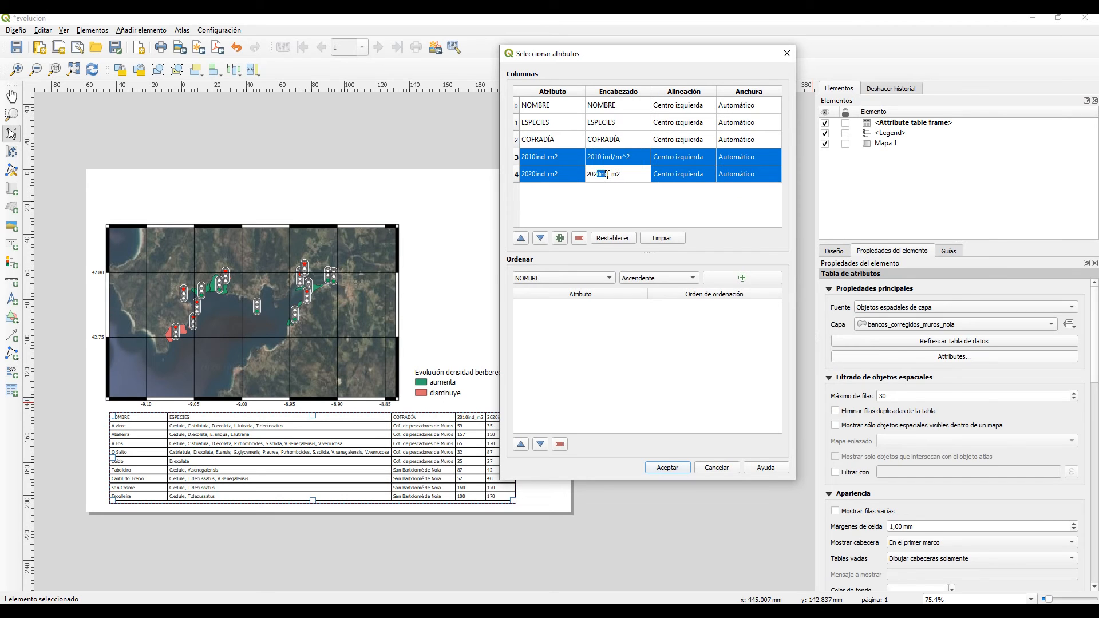
pyautogui.write('ind/m^2')
pyautogui.press('Return')
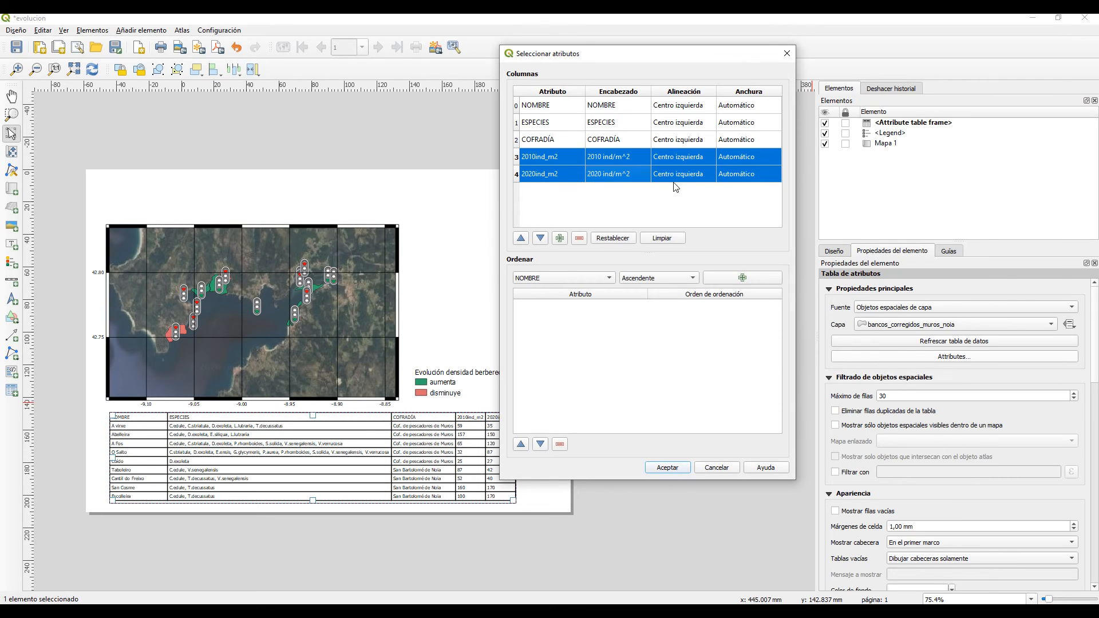
pyautogui.click(667, 466)
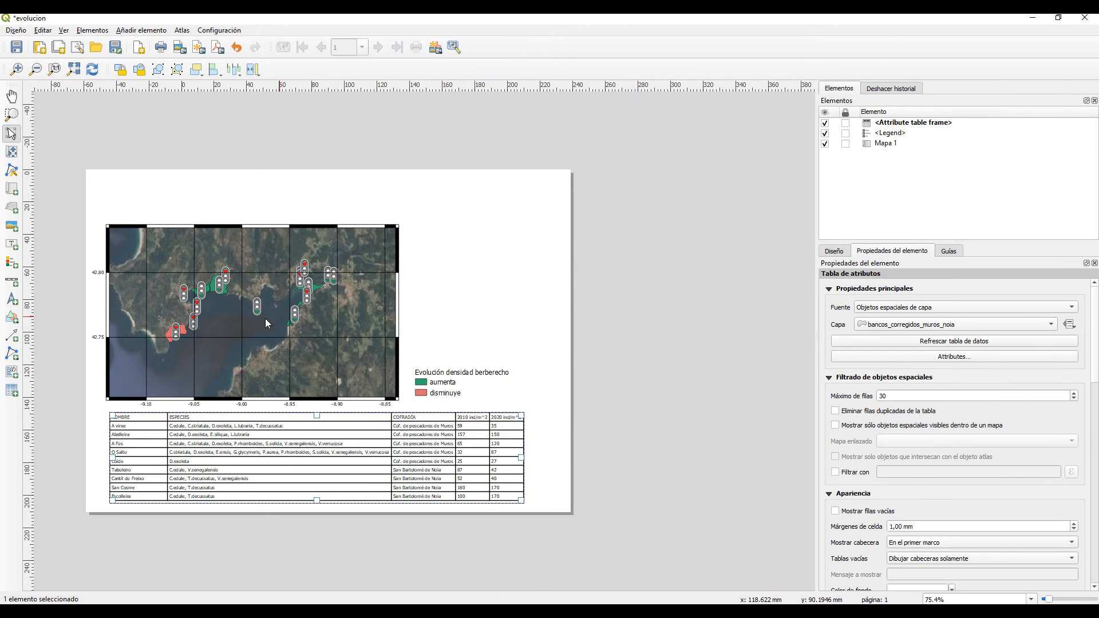
# Add a picture to the right of the map, above the legend, using localizacion_bancos_muros_noia.jpg from the 00_cursoQGIS\02_Datos_originales\O_Clase_3 folder.
pyautogui.click(11, 226)
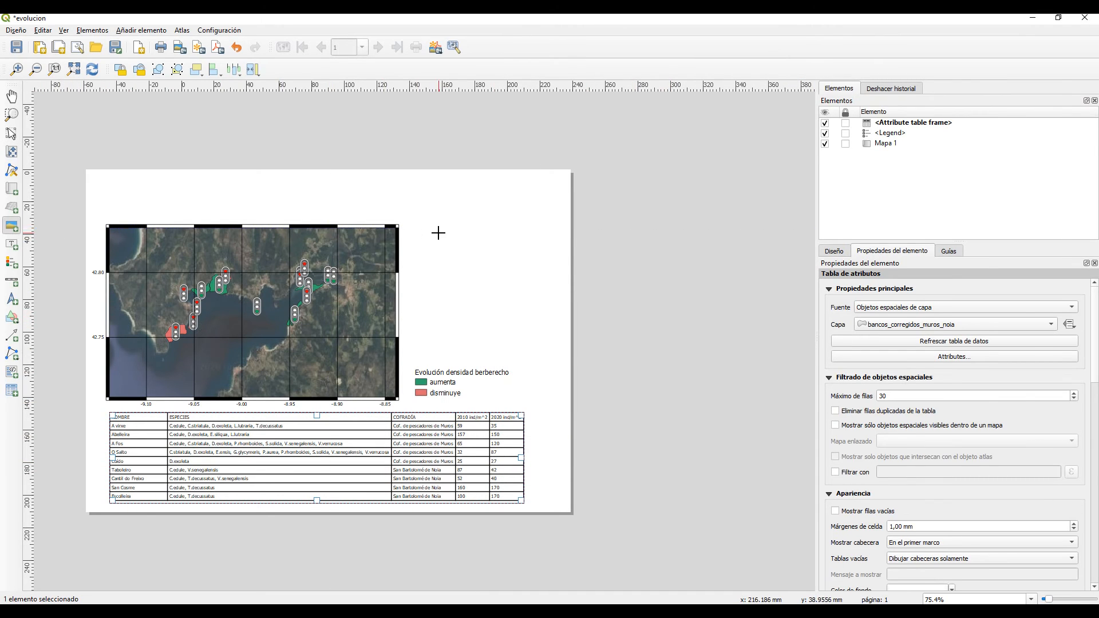
pyautogui.moveTo(418, 223)
pyautogui.mouseDown()
pyautogui.moveTo(430, 313)
pyautogui.moveTo(494, 360)
pyautogui.mouseUp()
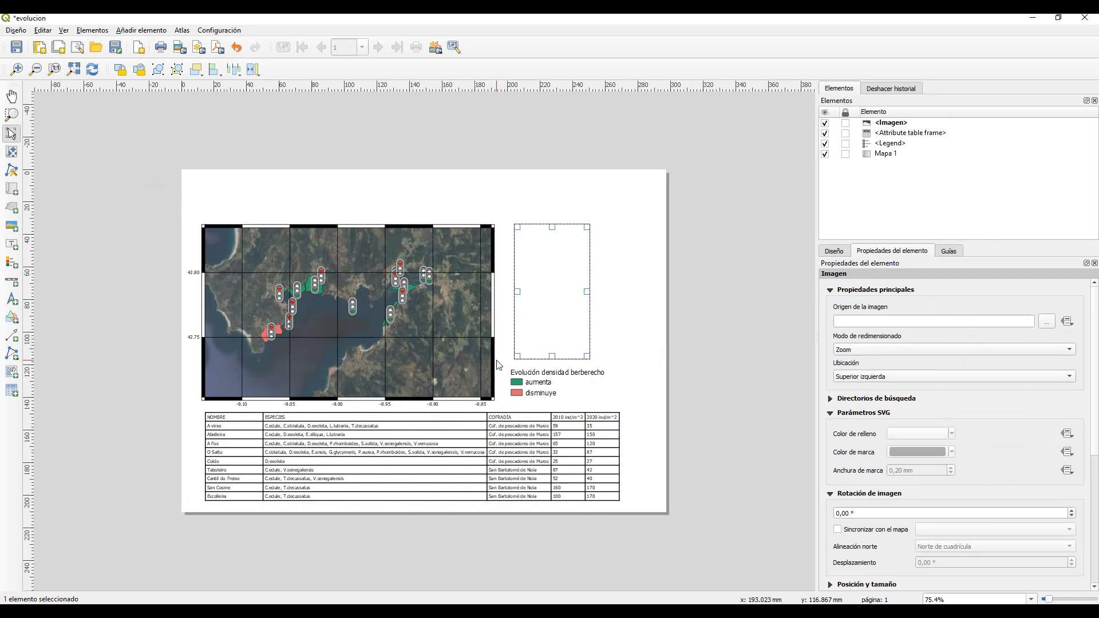
pyautogui.click(1046, 322)
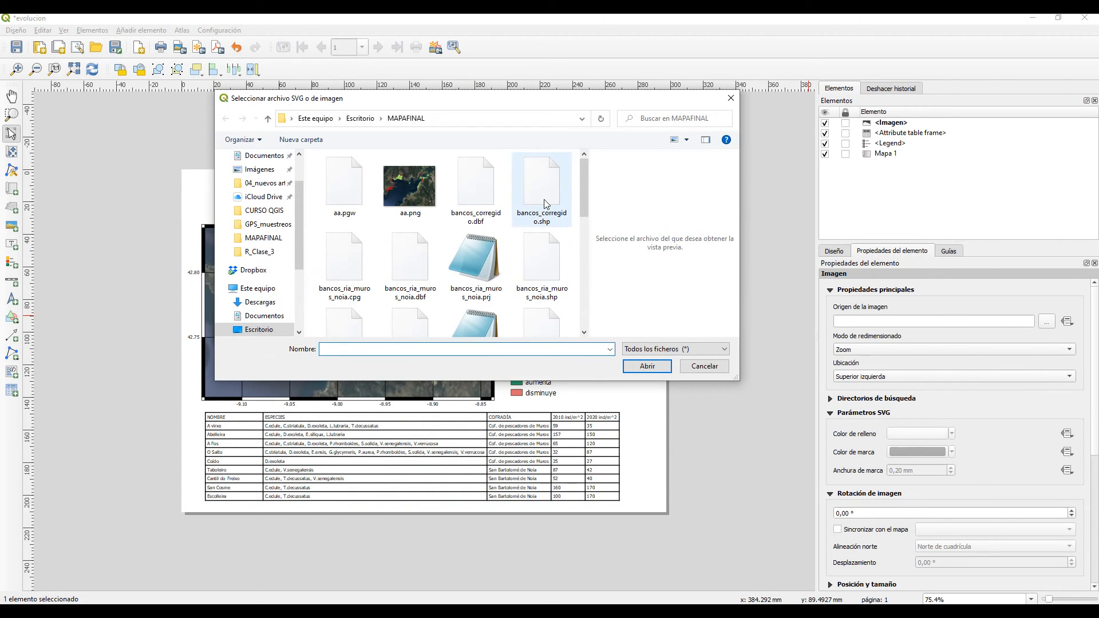
pyautogui.scroll(-3, 257, 295)
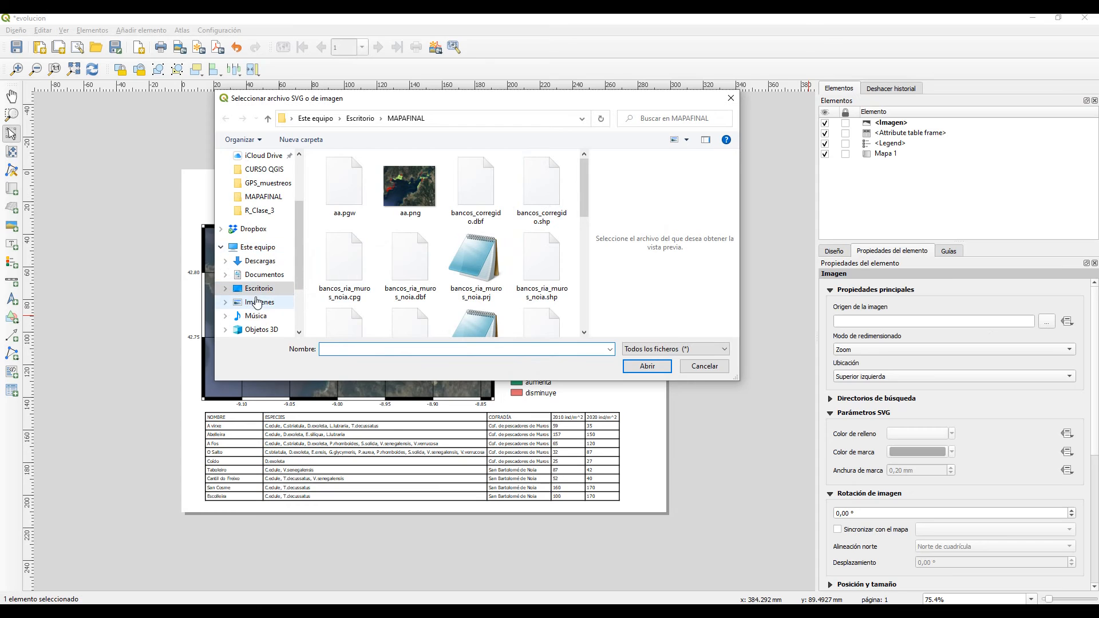
pyautogui.click(257, 288)
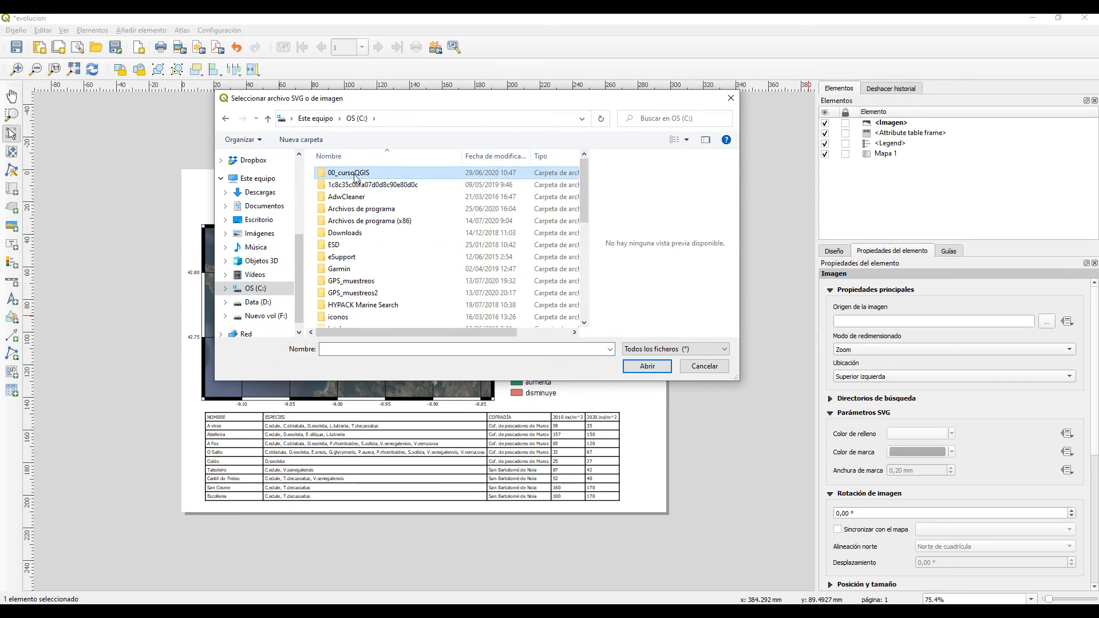
pyautogui.doubleClick(354, 173)
pyautogui.doubleClick(354, 185)
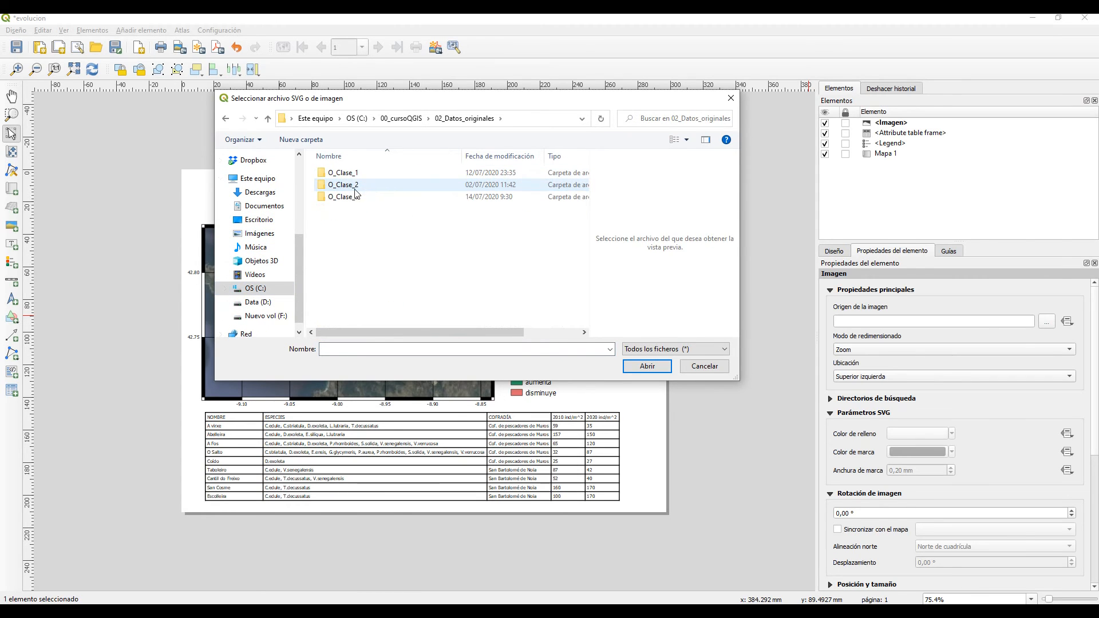
pyautogui.doubleClick(348, 197)
pyautogui.scroll(-2, 475, 218)
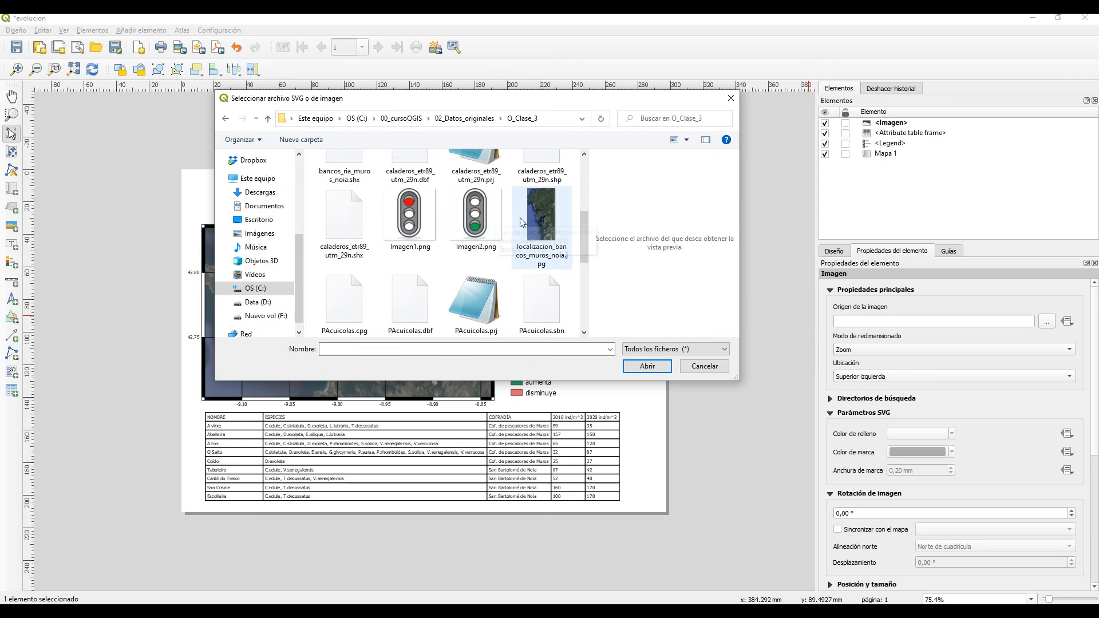
pyautogui.click(547, 228)
pyautogui.click(644, 365)
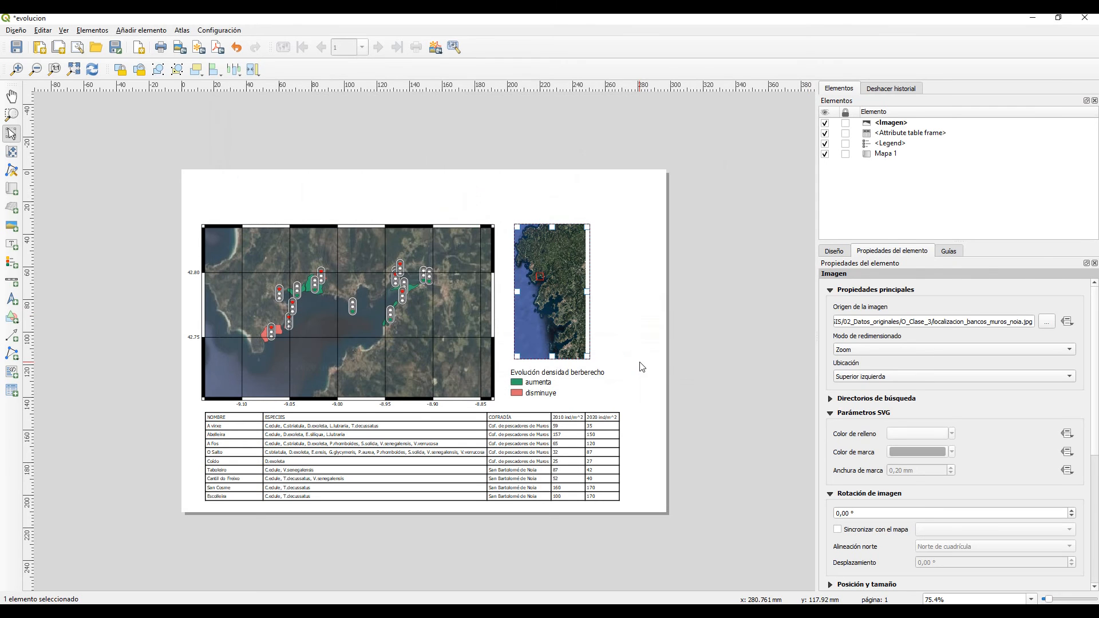
pyautogui.click(644, 368)
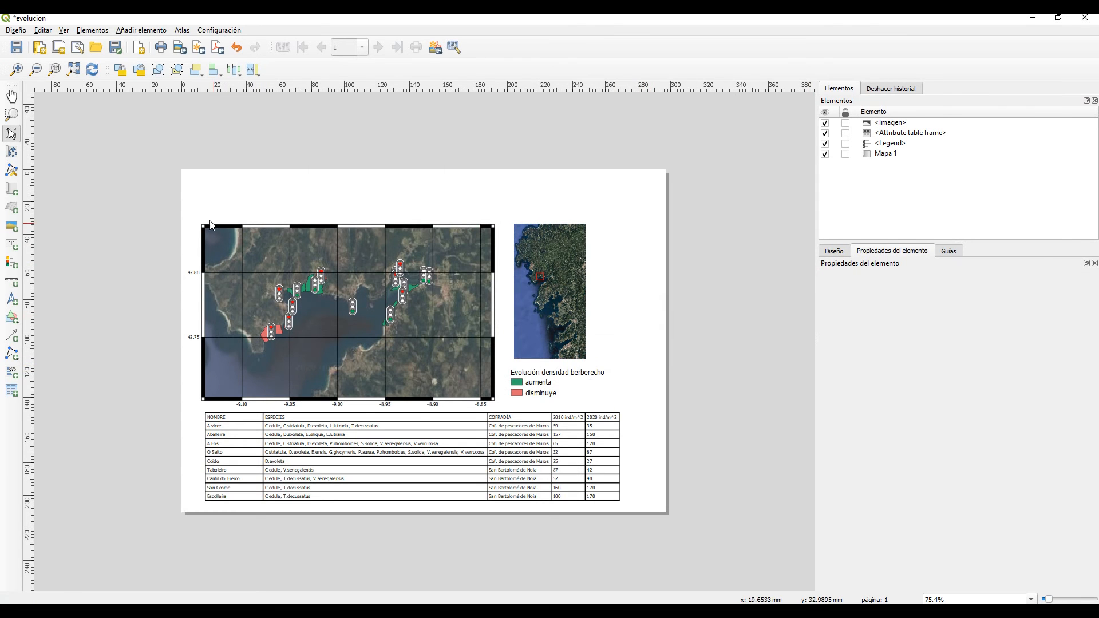
# Move the map, legend, attribute table and picture together slightly to the right and up on the page.
pyautogui.moveTo(189, 240); pyautogui.dragTo(705, 538)
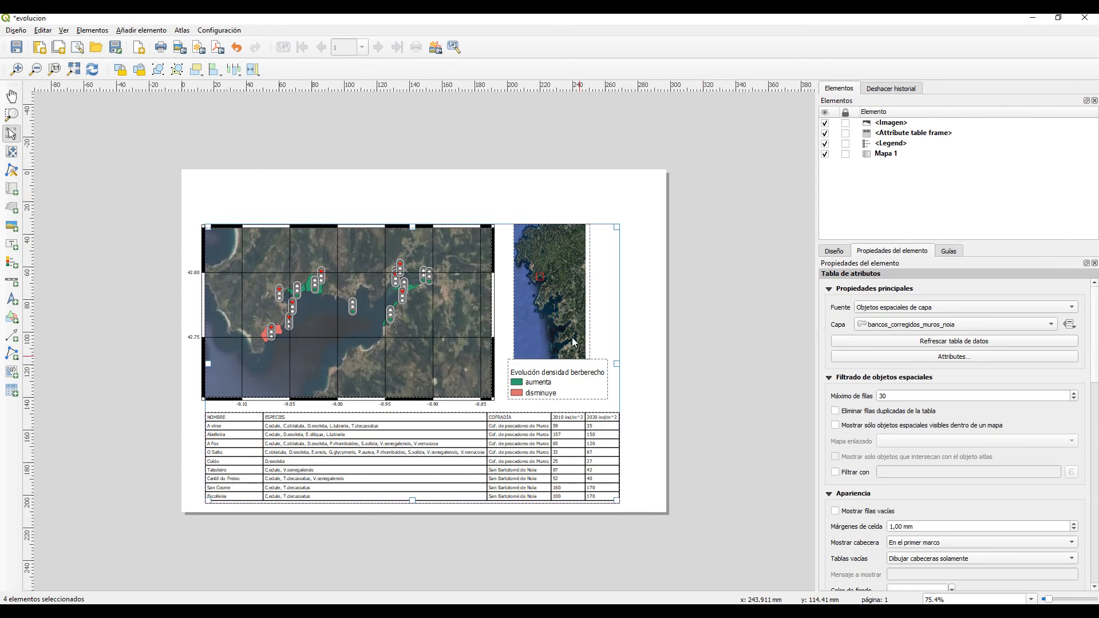
pyautogui.press('Right')
pyautogui.press('Right')
pyautogui.press('Right')
pyautogui.press('Right')
pyautogui.press('Right')
pyautogui.press('Right')
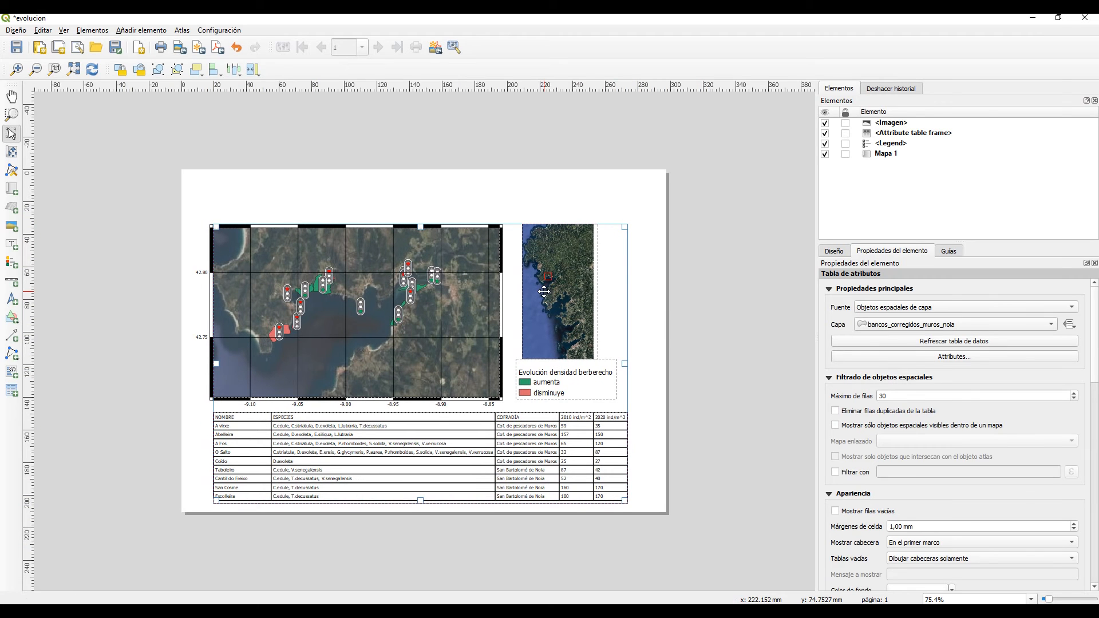
pyautogui.press('Up')
pyautogui.press('Up')
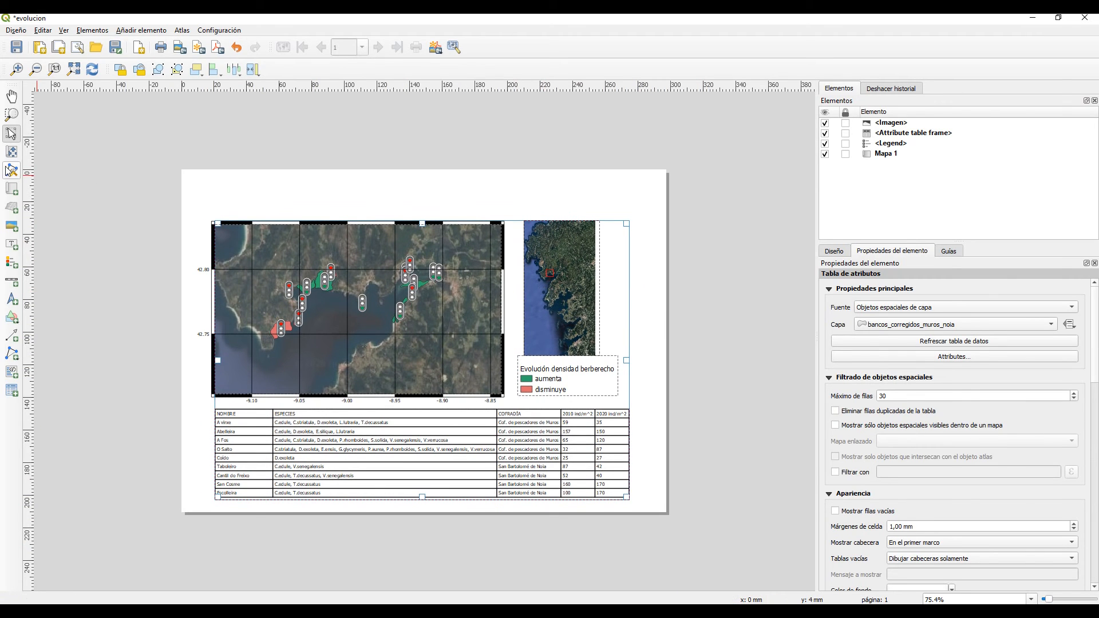
# Add a label above the map with two title lines: "Evolución bancos marisqueros ría Muros y Noia" and "Densidad berberecho(C. edule) 2010-2020".
pyautogui.click(12, 242)
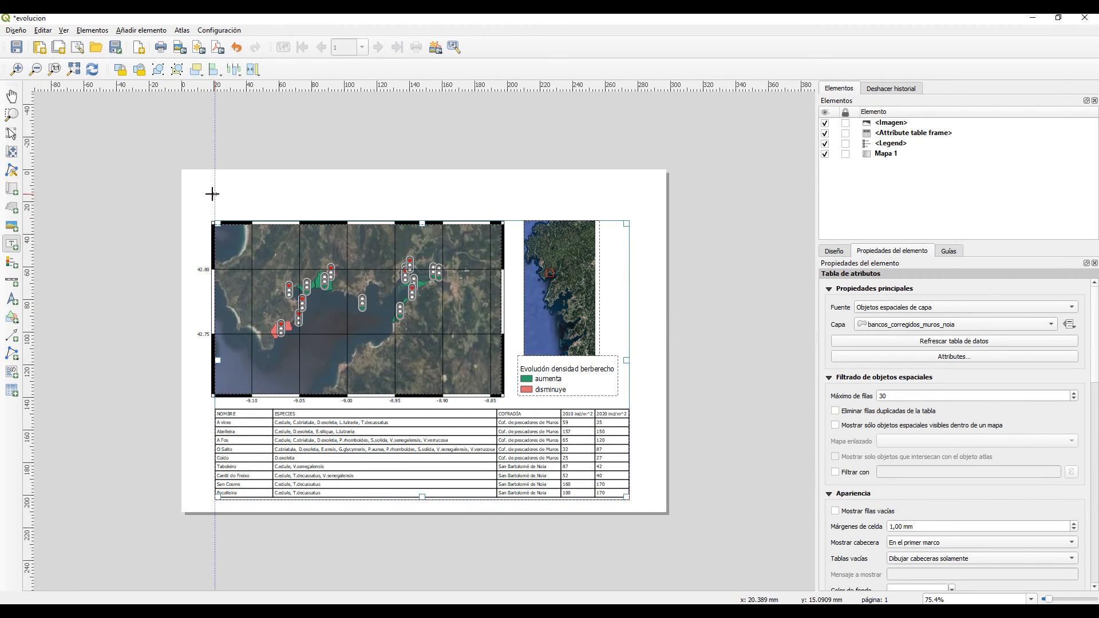
pyautogui.moveTo(214, 185); pyautogui.dragTo(618, 212)
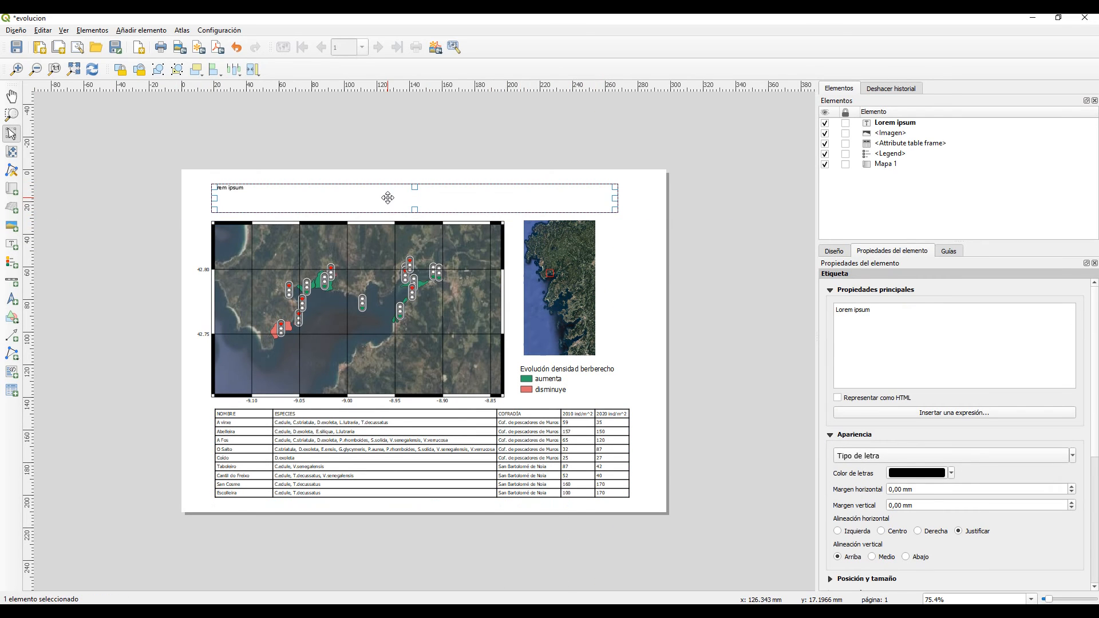
pyautogui.click(881, 311)
pyautogui.hotkey('ctrl', 'a')
pyautogui.write('E')
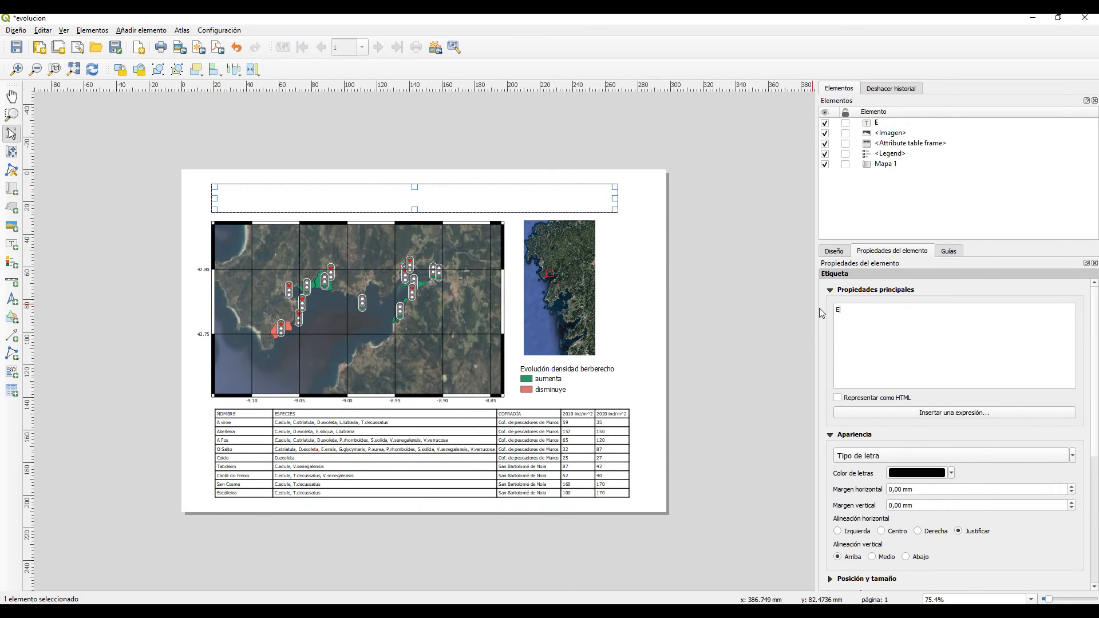
pyautogui.write('volución bancos marisqueros')
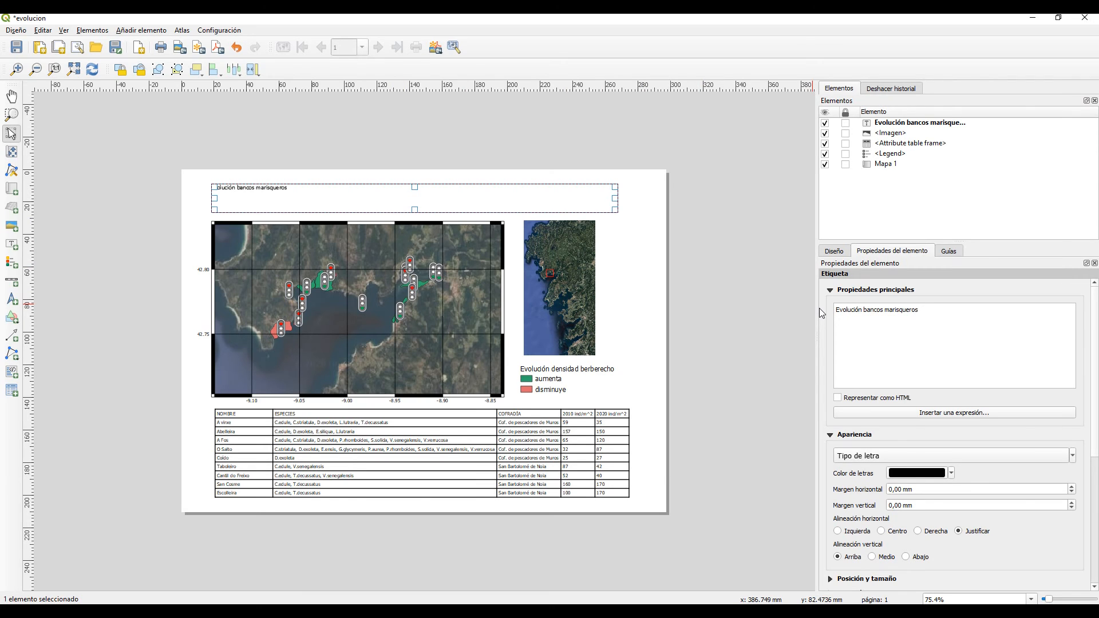
pyautogui.write(' ría Muros y Noia Berberecho 2')
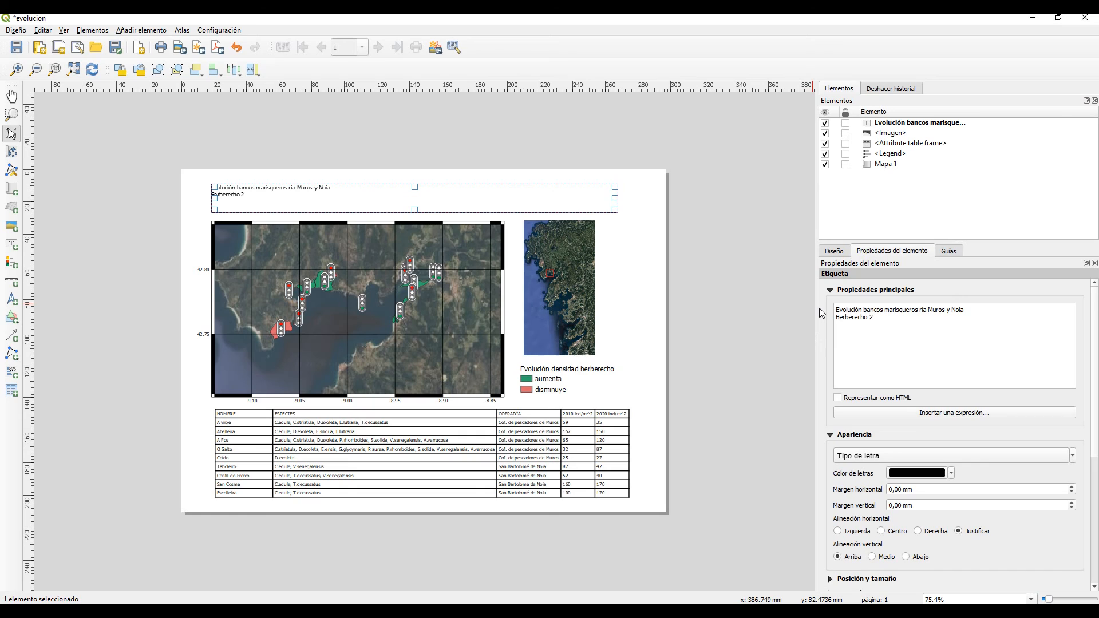
pyautogui.write('010-2020')
pyautogui.click(837, 318)
pyautogui.write('Densidad b')
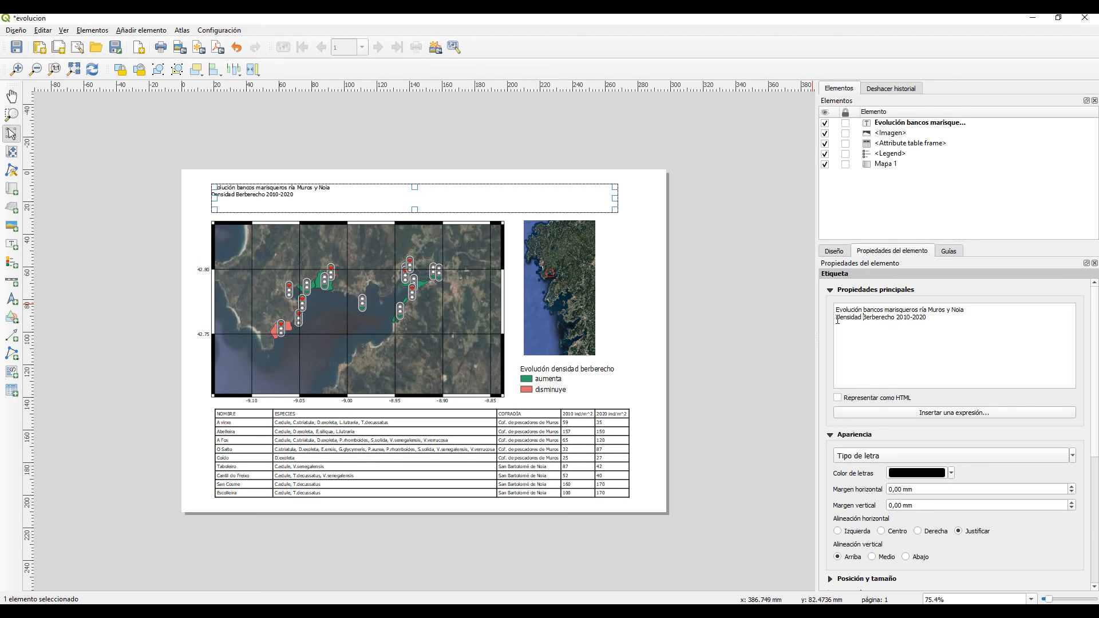
pyautogui.press('Delete')
pyautogui.write('(C. edule)')
# Set the title label's font size to 14.
pyautogui.click(912, 456)
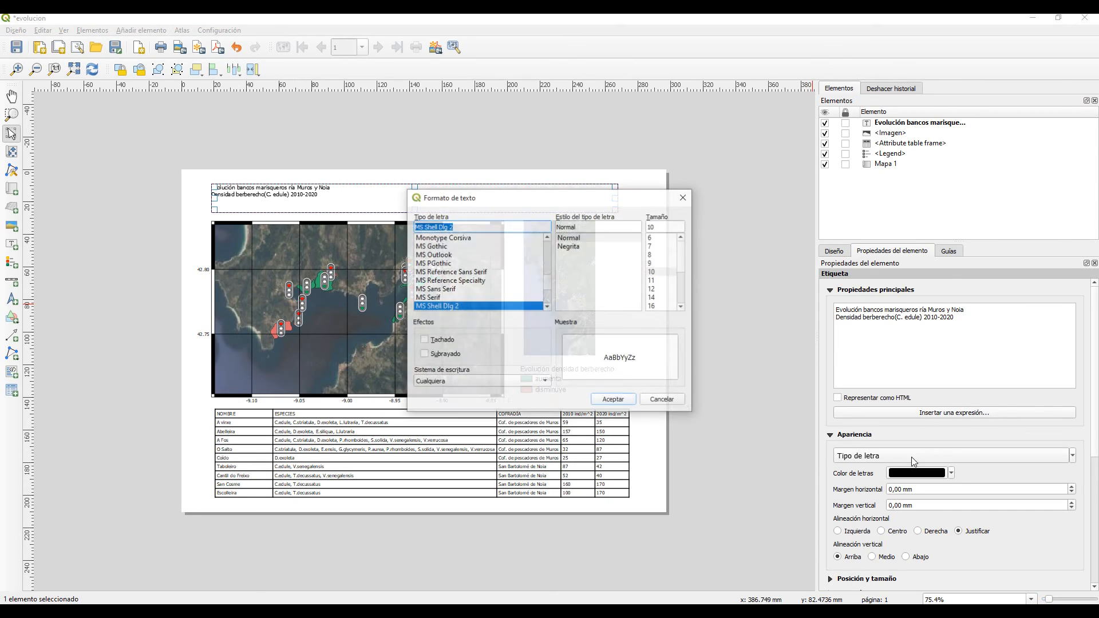
pyautogui.moveTo(630, 204); pyautogui.dragTo(909, 172)
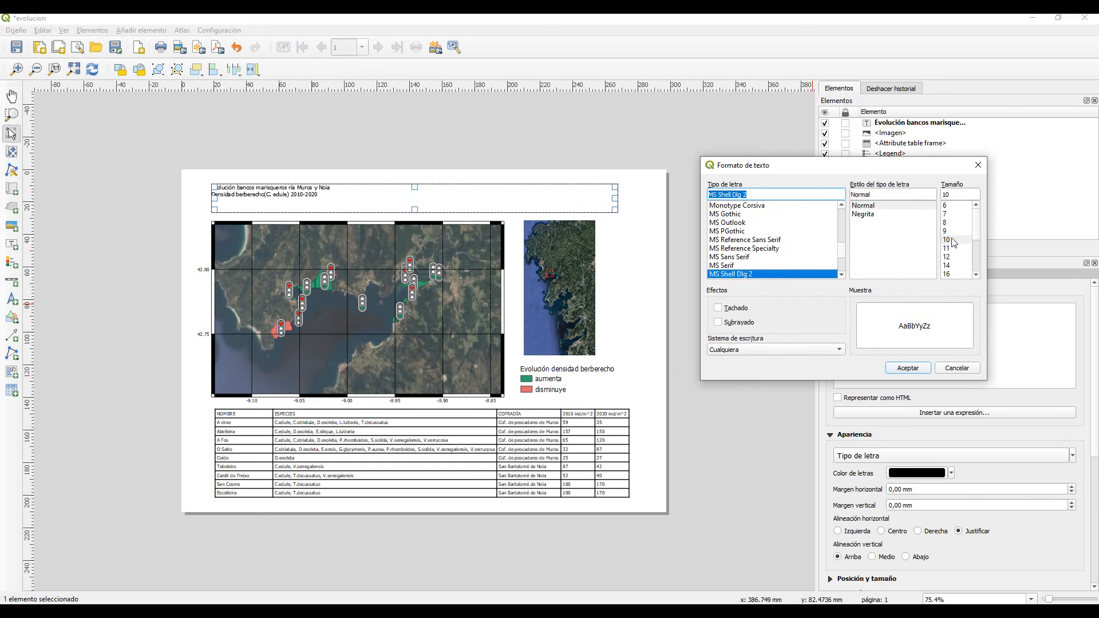
pyautogui.click(952, 266)
pyautogui.click(908, 368)
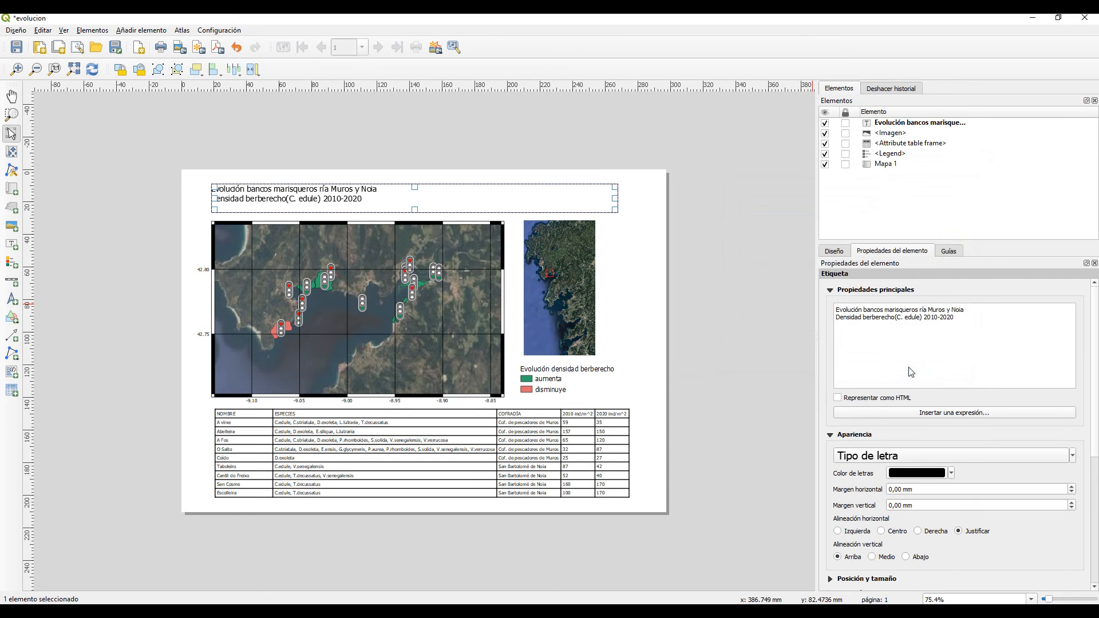
# Set the title label's font size to 18 and deselect the label.
pyautogui.click(905, 456)
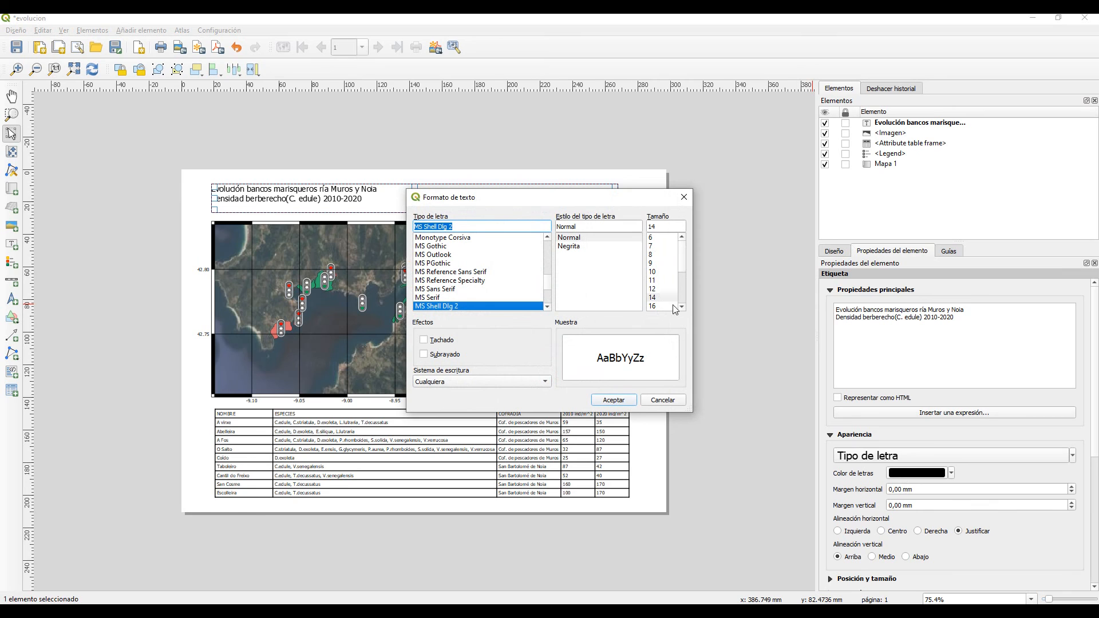
pyautogui.scroll(-2, 674, 307)
pyautogui.click(652, 297)
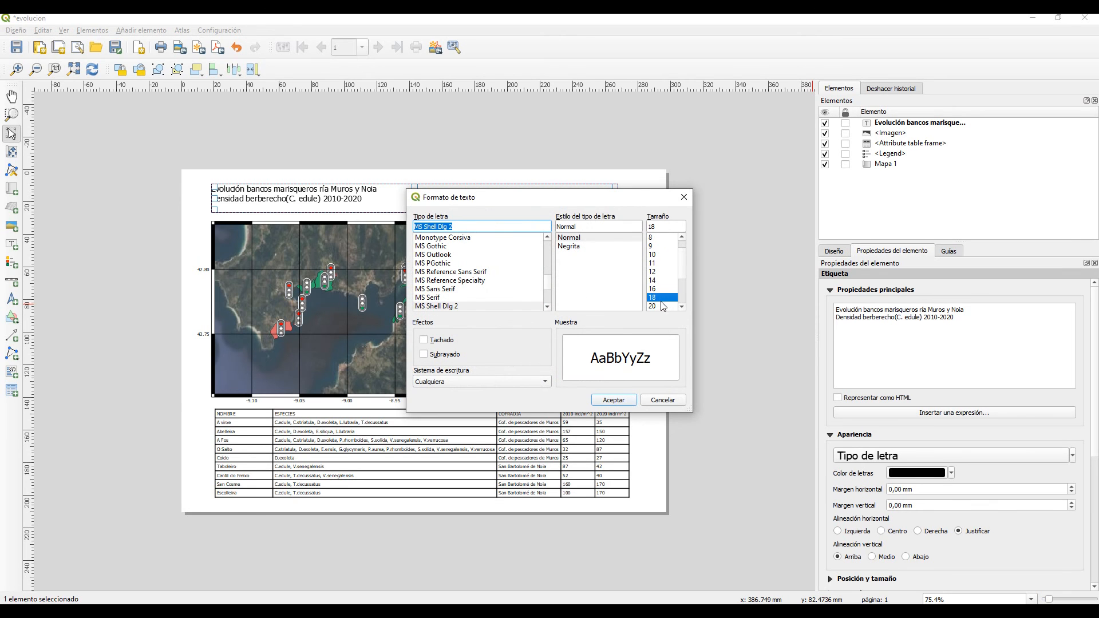
pyautogui.click(610, 405)
pyautogui.click(762, 438)
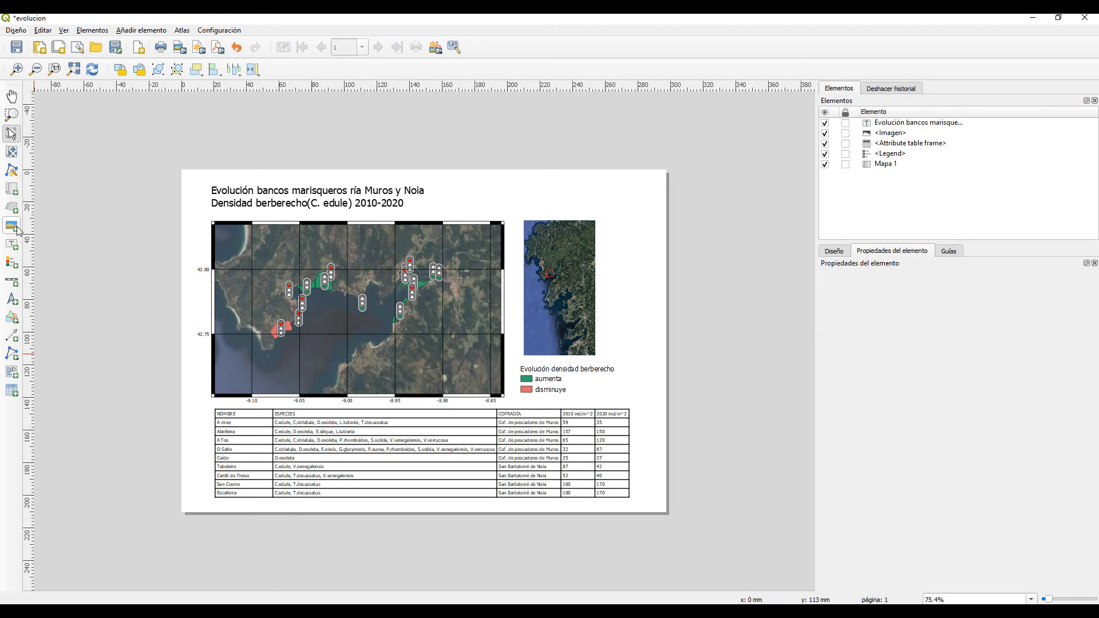
# Add a north arrow about 9 × 13 mm in the map's northwest corner and give it the grey fill colour #808080.
pyautogui.click(12, 298)
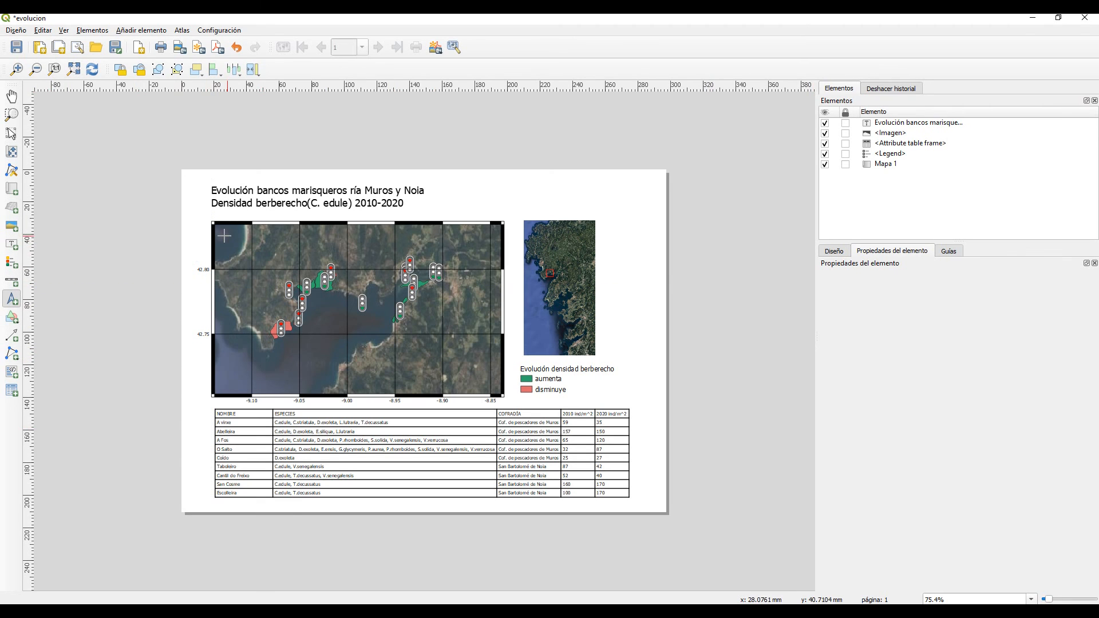
pyautogui.moveTo(223, 232); pyautogui.dragTo(233, 253)
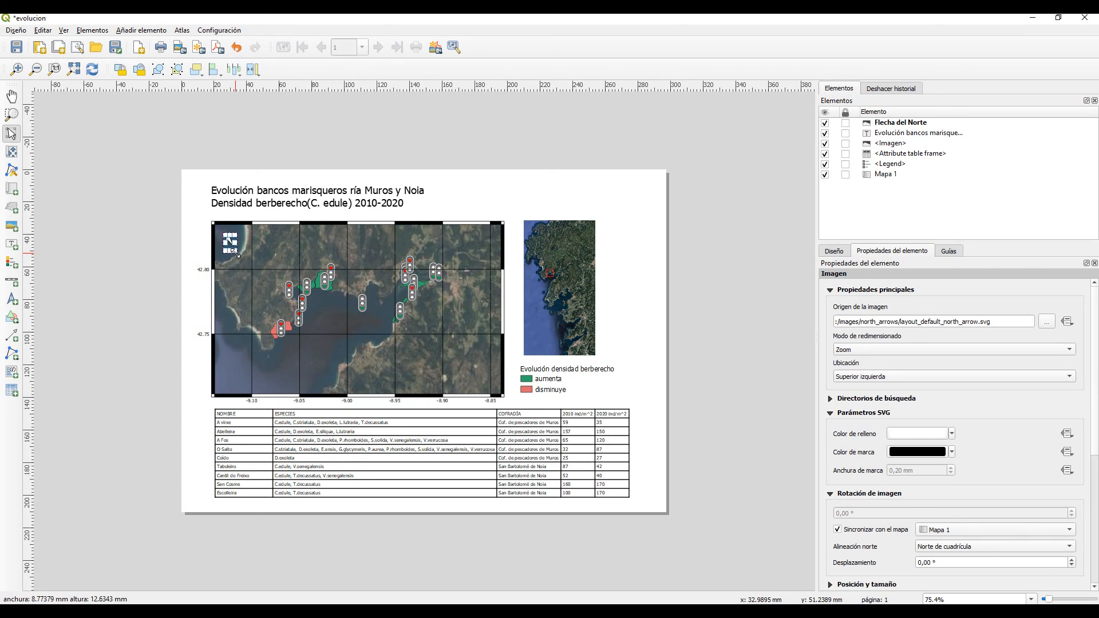
pyautogui.click(916, 434)
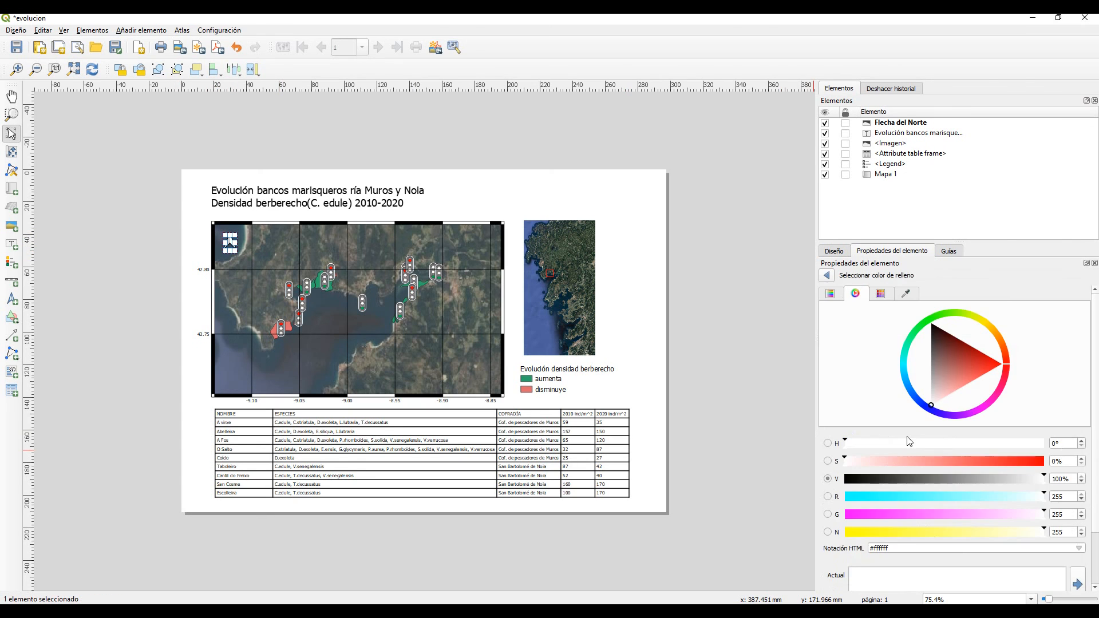
pyautogui.click(836, 295)
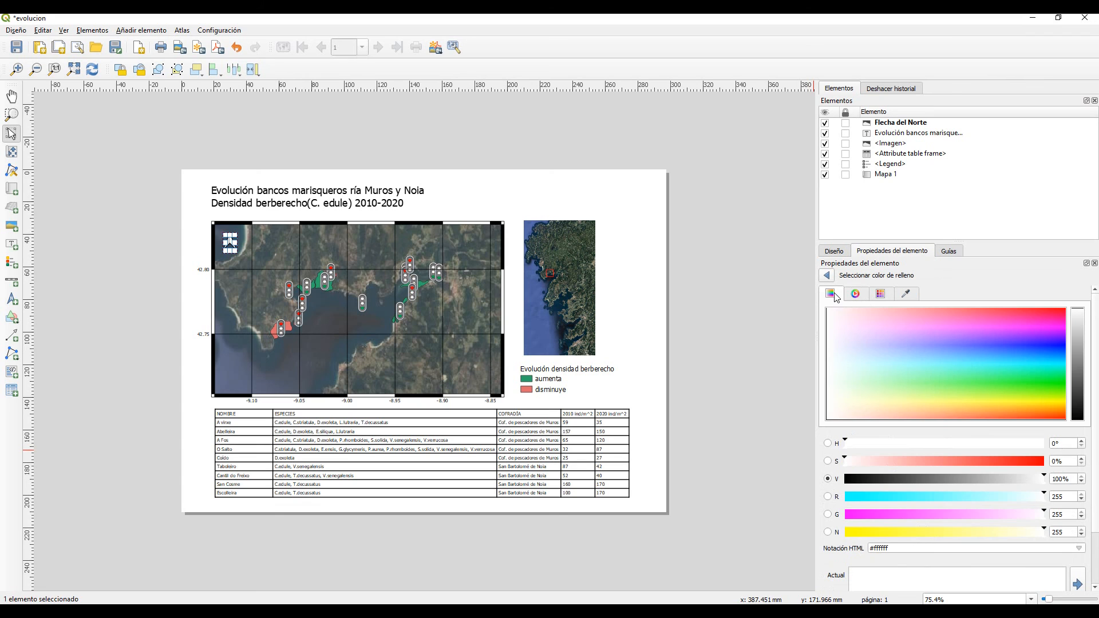
pyautogui.click(1078, 364)
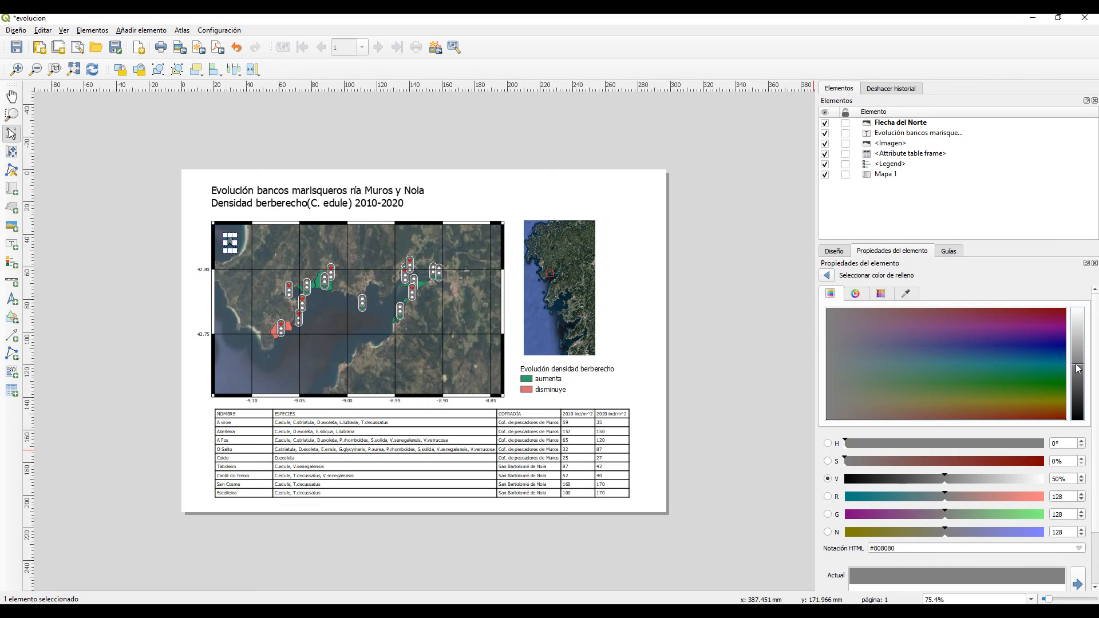
# Add a scale bar in the southwest corner of the map and deselect it.
pyautogui.click(11, 281)
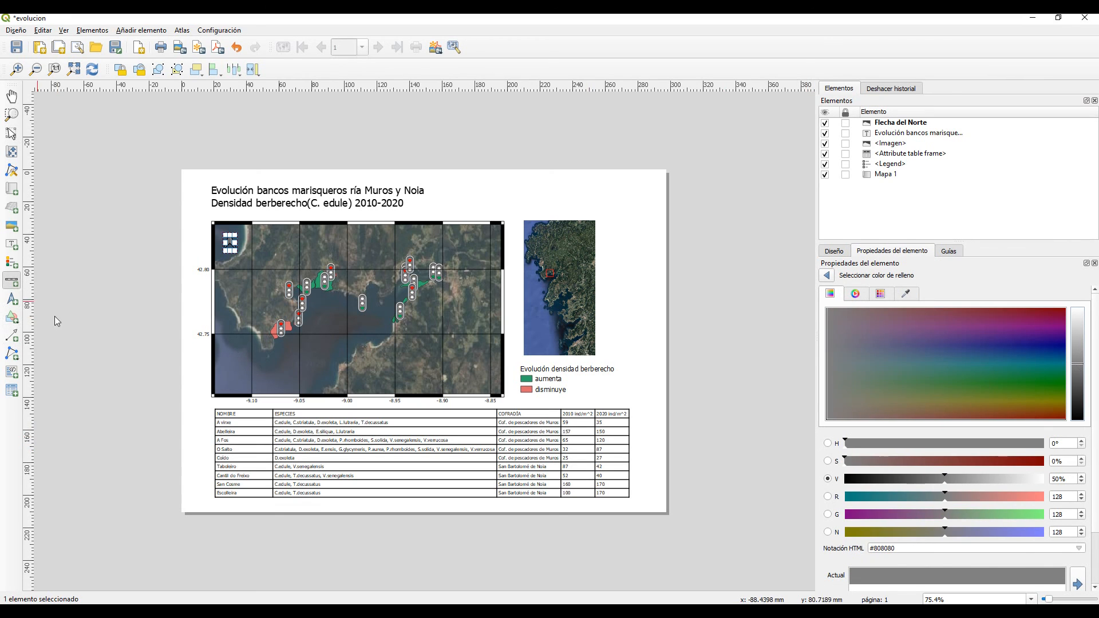
pyautogui.moveTo(223, 376); pyautogui.dragTo(247, 380)
pyautogui.click(139, 407)
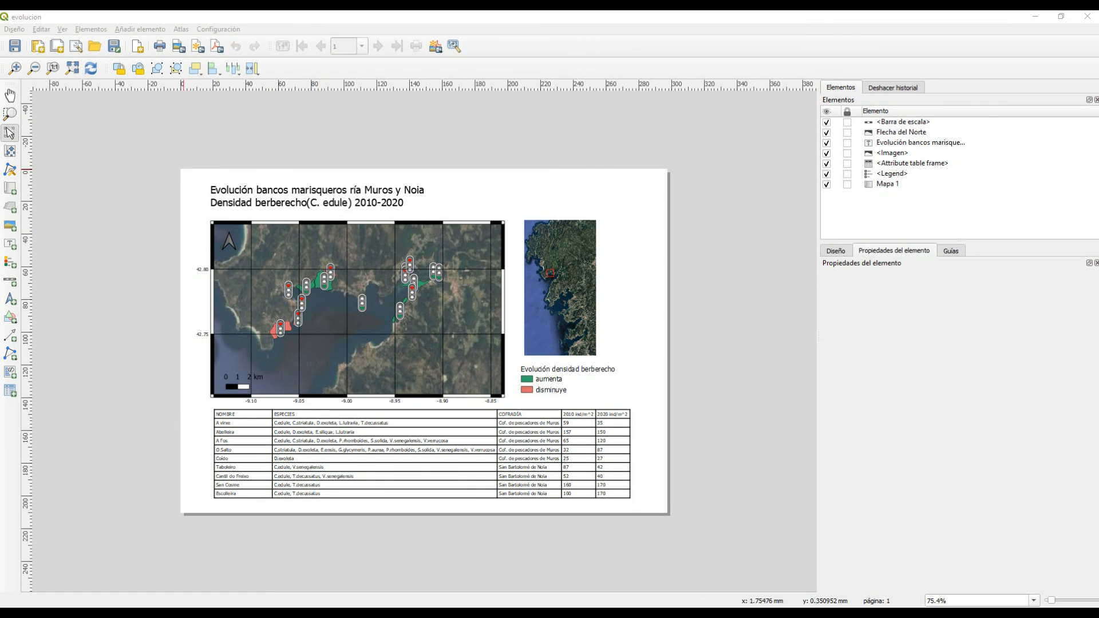
# Save the layout and export it as the image evolucion.png to the R_Clase_3 folder at 300 ppp.
pyautogui.click(15, 47)
pyautogui.click(178, 46)
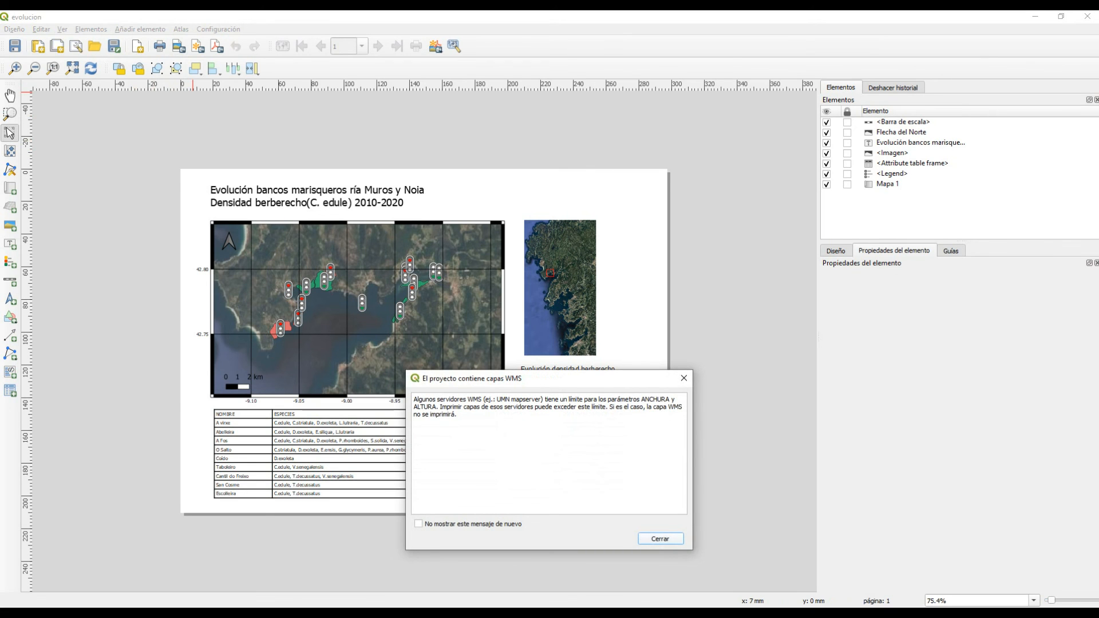
pyautogui.press('Return')
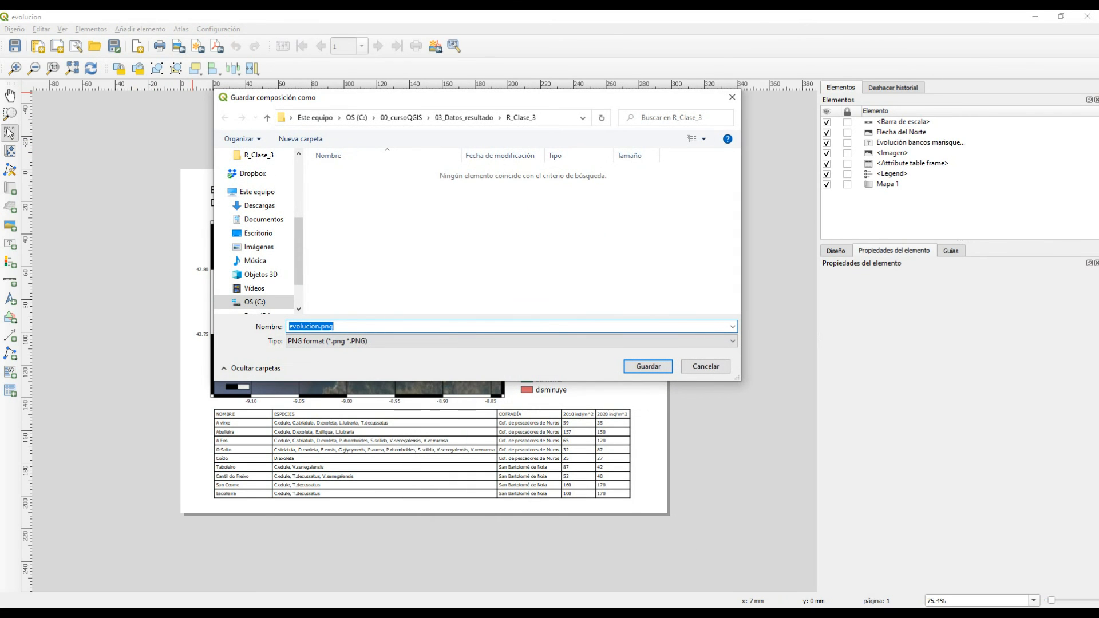
pyautogui.press('Return')
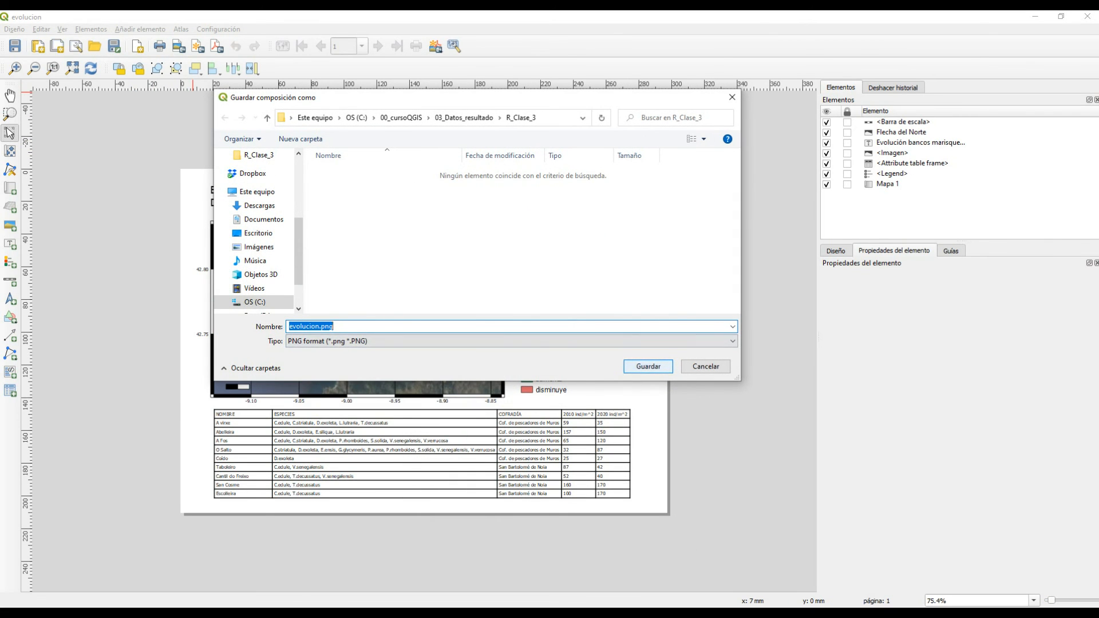
pyautogui.moveTo(518, 242); pyautogui.dragTo(493, 241)
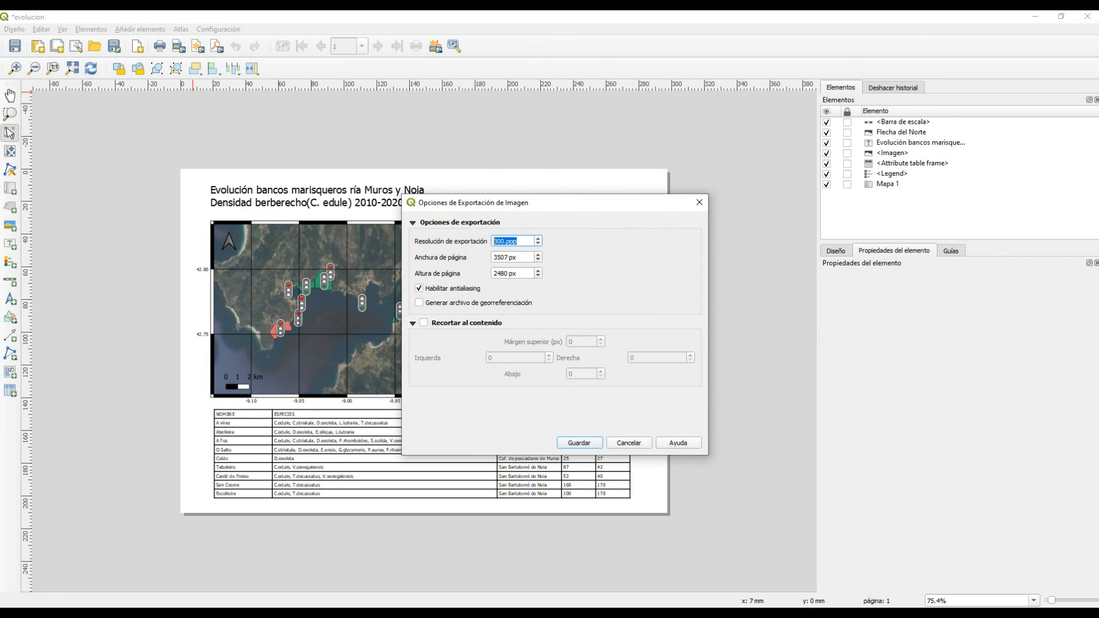
pyautogui.press('Return')
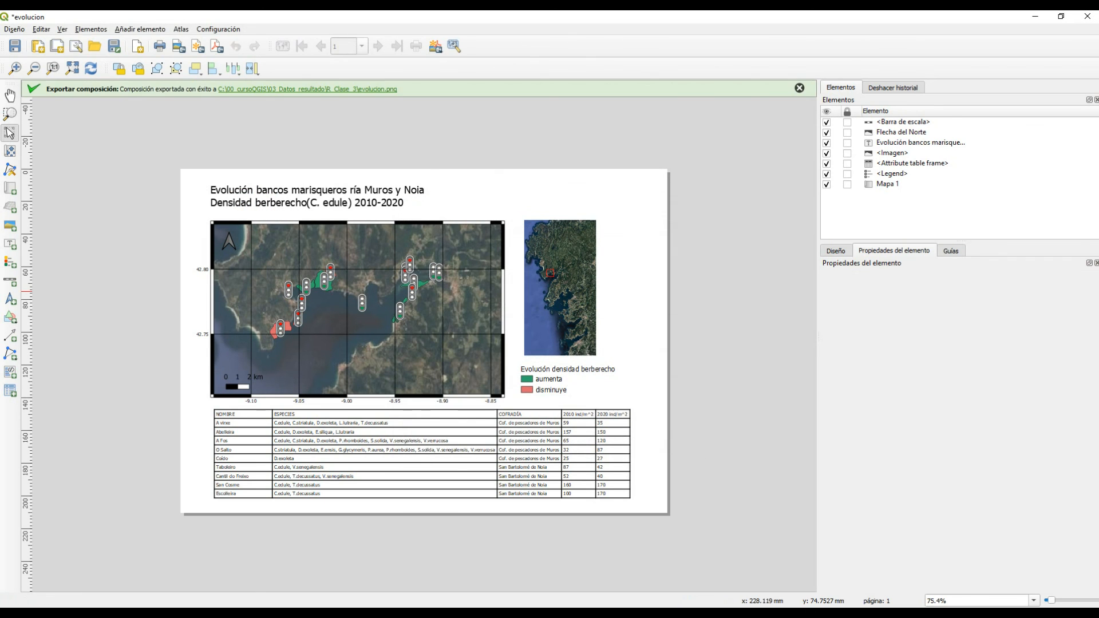
# Open the exported evolucion.png from its folder to review the image, and close the viewer.
pyautogui.click(374, 89)
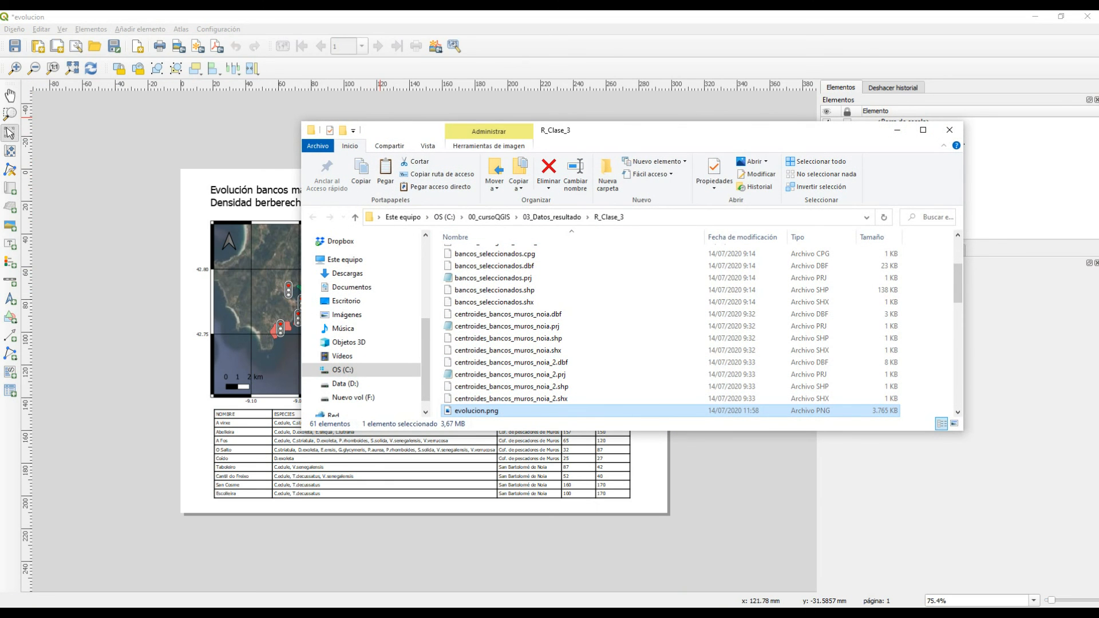
pyautogui.press('Return')
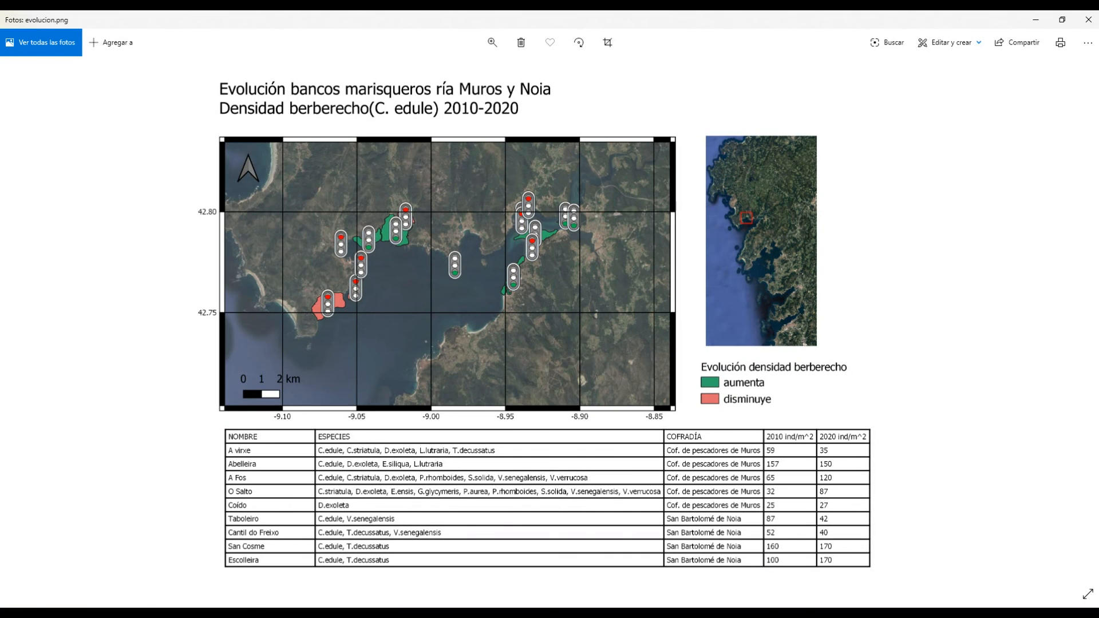
pyautogui.click(1088, 19)
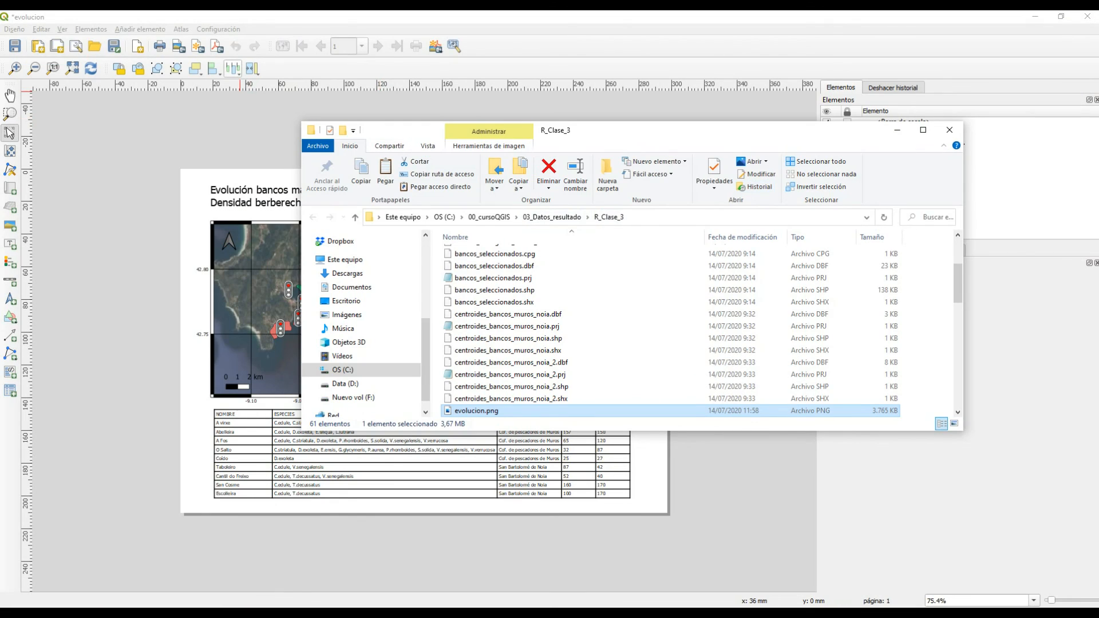
# Export the layout as evolucion.pdf to the R_Clase_3 folder with the default PDF options, and open the file in Adobe Acrobat Pro.
pyautogui.click(216, 46)
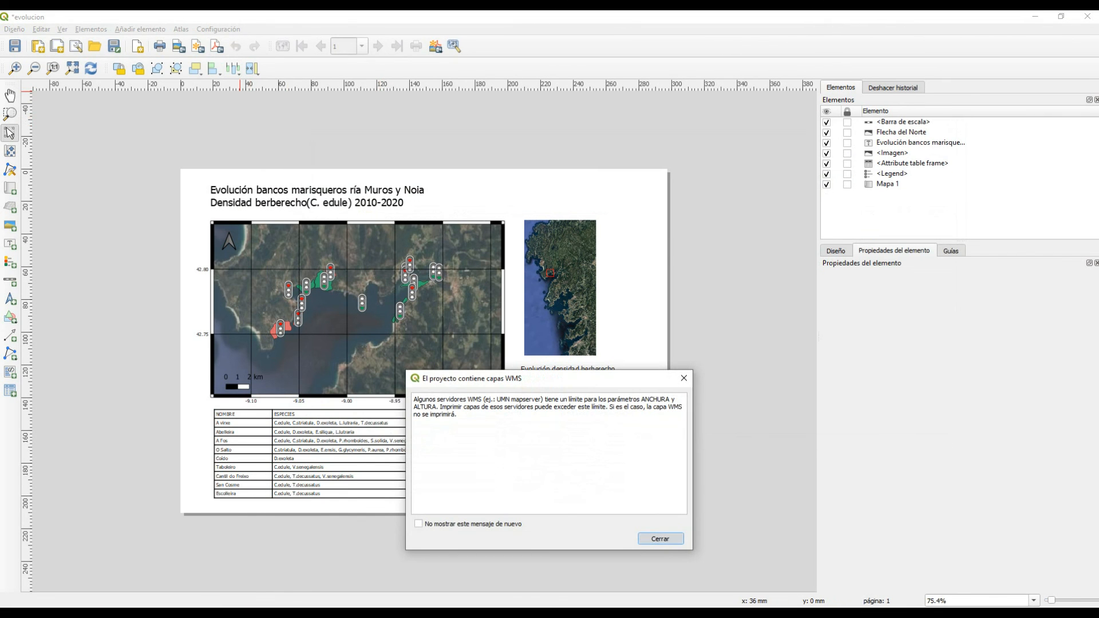
pyautogui.click(660, 538)
pyautogui.press('Return')
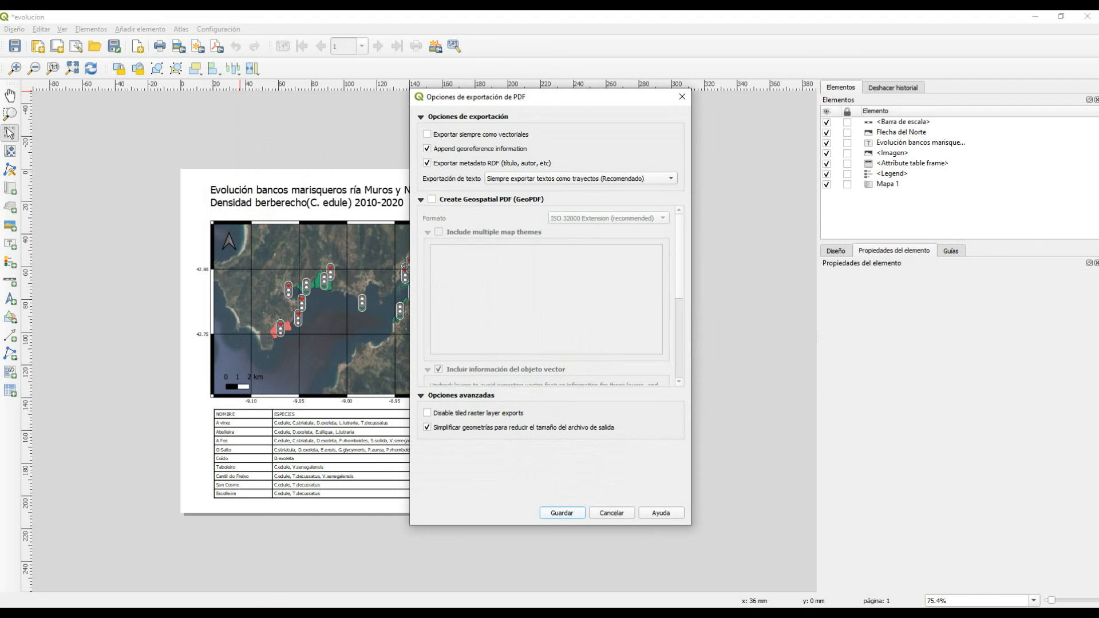
pyautogui.press('Return')
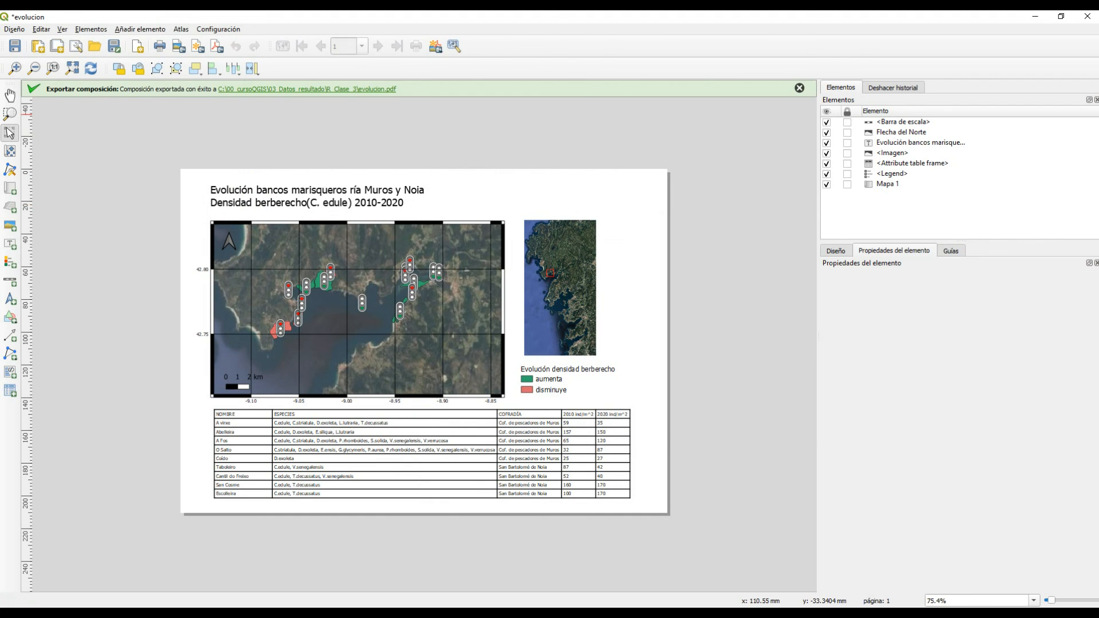
pyautogui.click(368, 90)
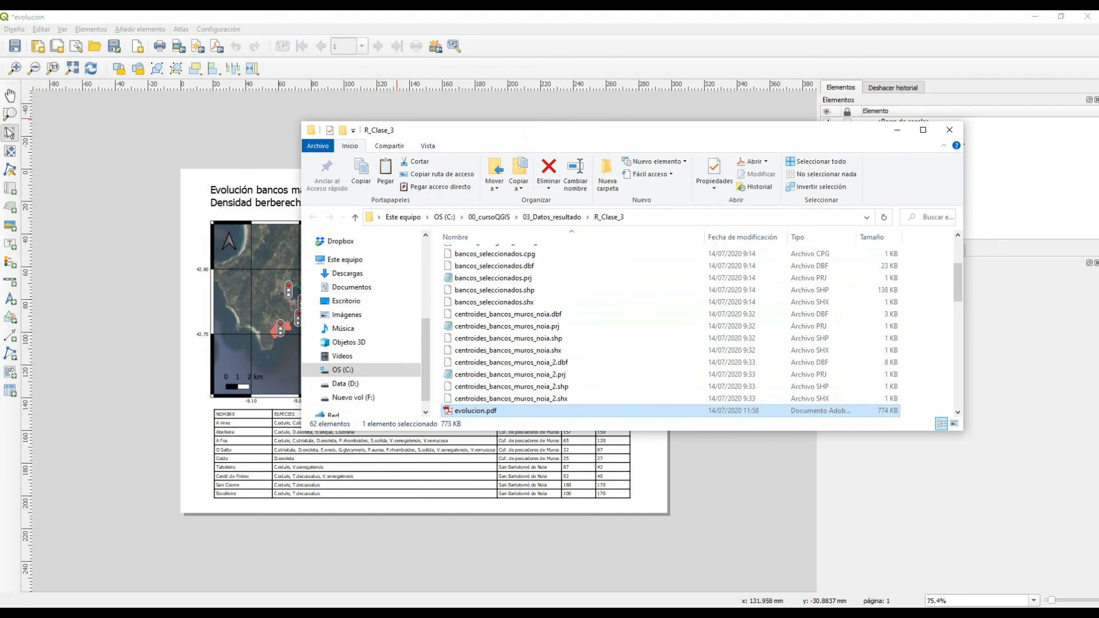
pyautogui.doubleClick(475, 411)
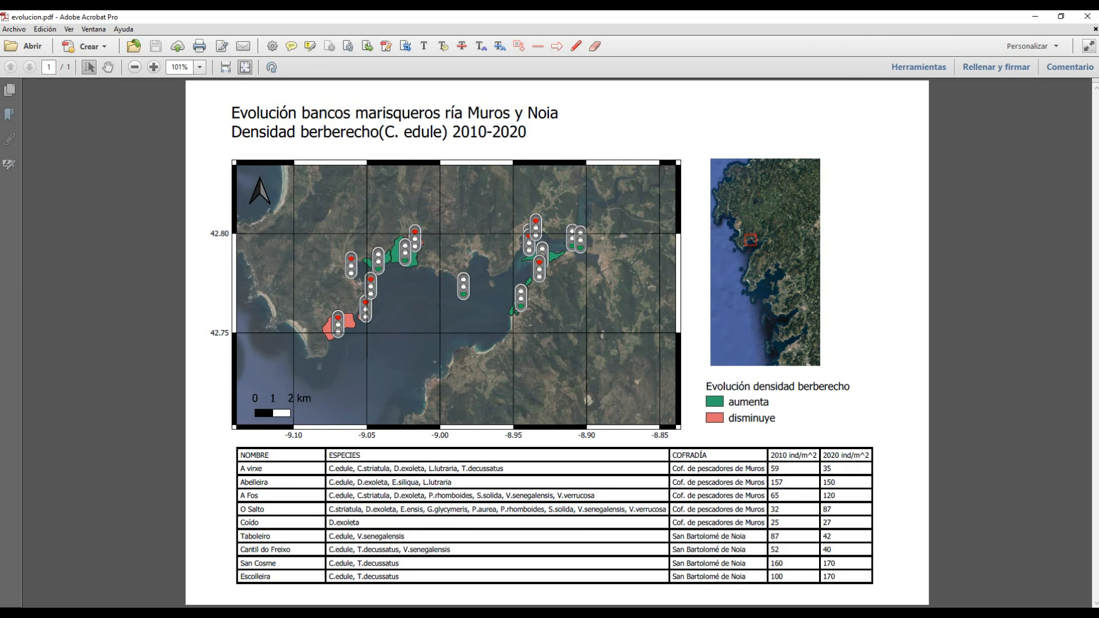